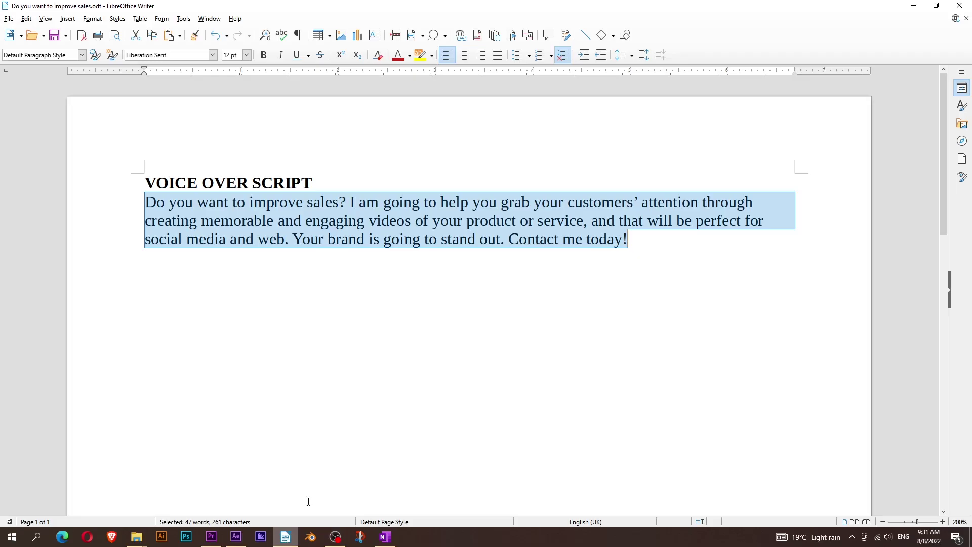
Highlight the script's problem, solution, promise and 'Contact me today!' call to action in turn.
left_click(347, 325)
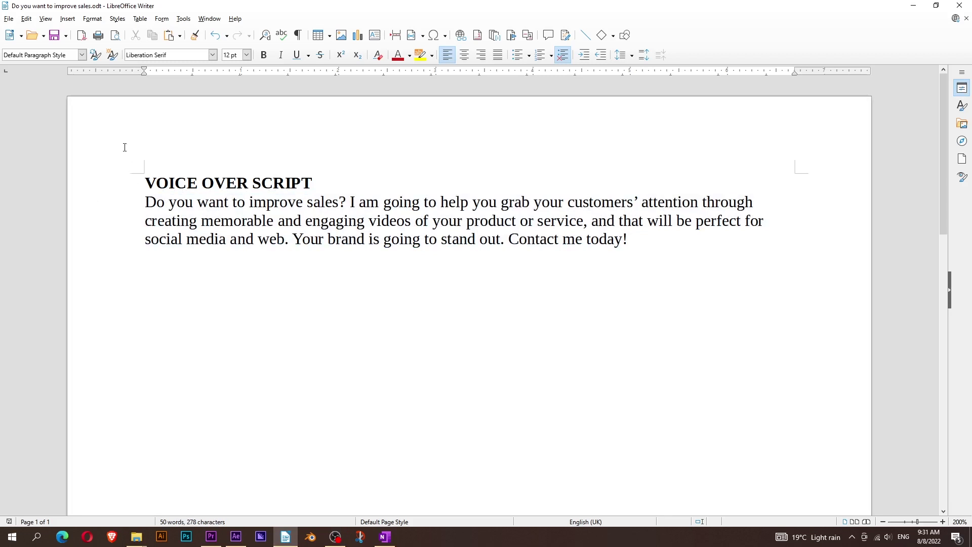
left_click_drag(143, 200, 339, 203)
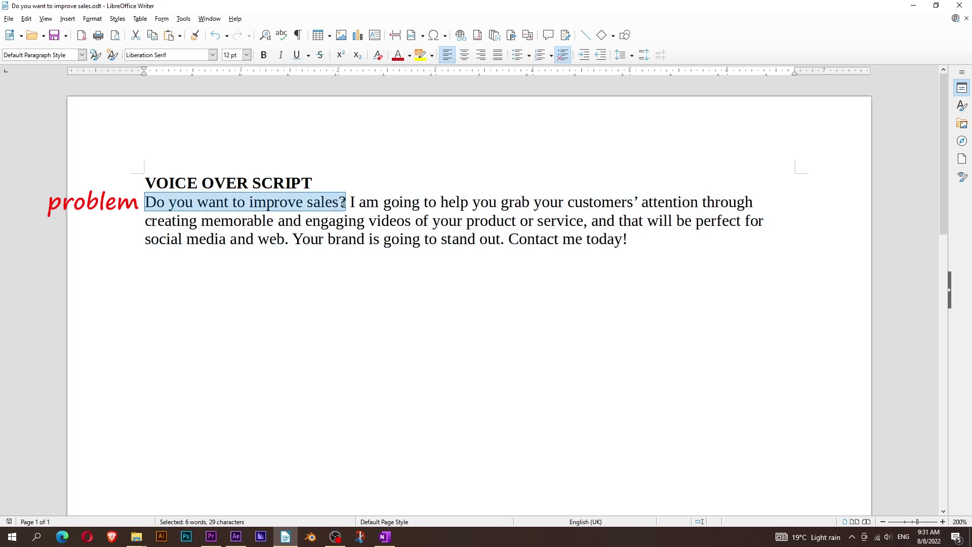
left_click_drag(349, 202, 292, 244)
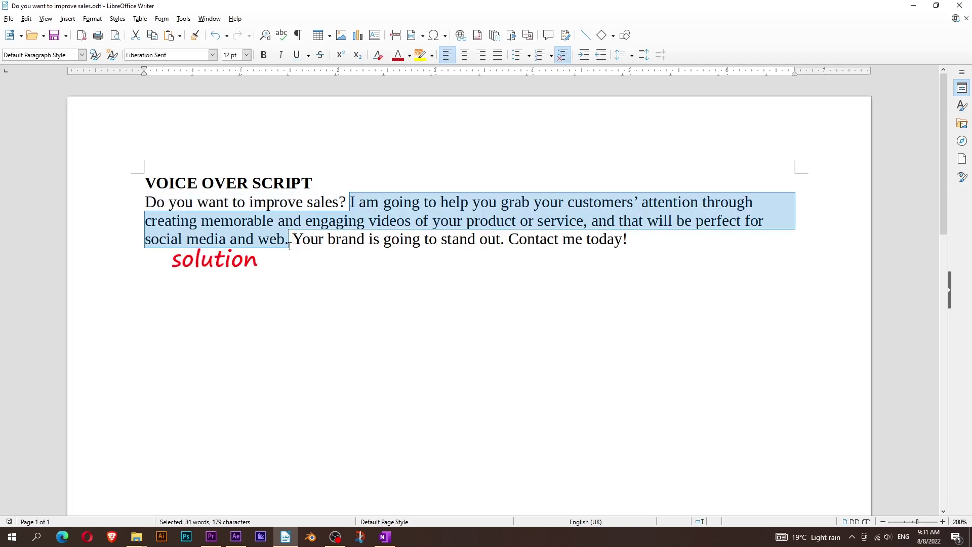
left_click_drag(292, 241, 504, 242)
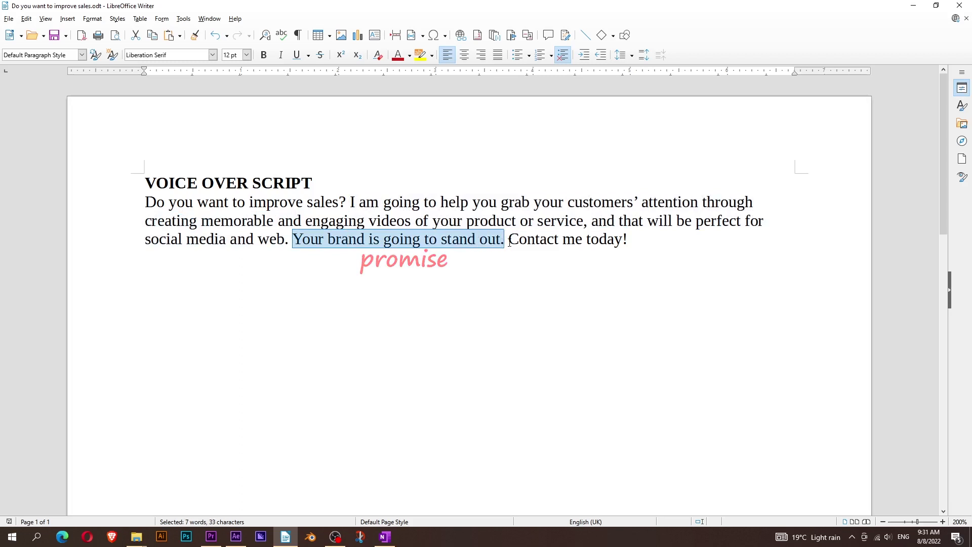
left_click_drag(504, 241, 628, 252)
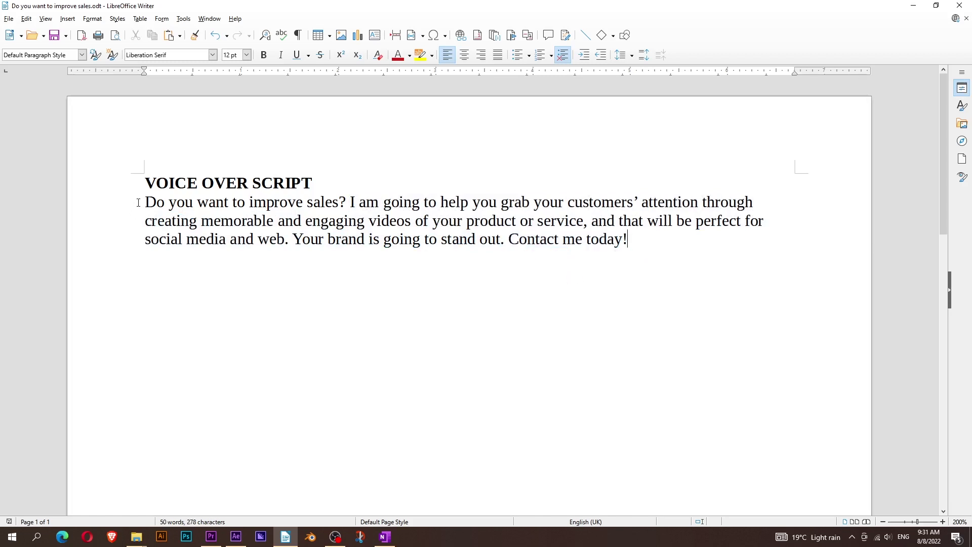
Copy the whole script body paragraph and bring OneNote's Recent Notes to the front.
left_click_drag(145, 202, 509, 259)
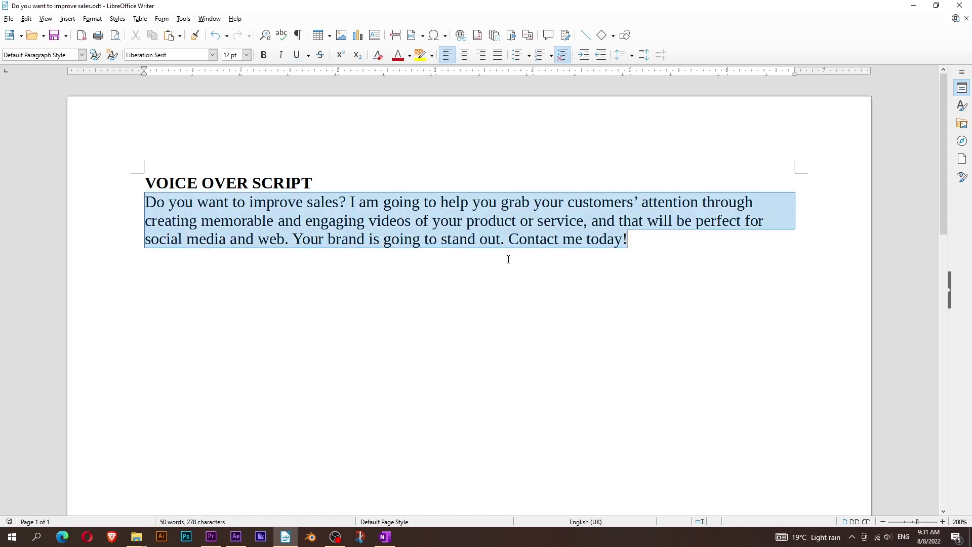
right_click(455, 218)
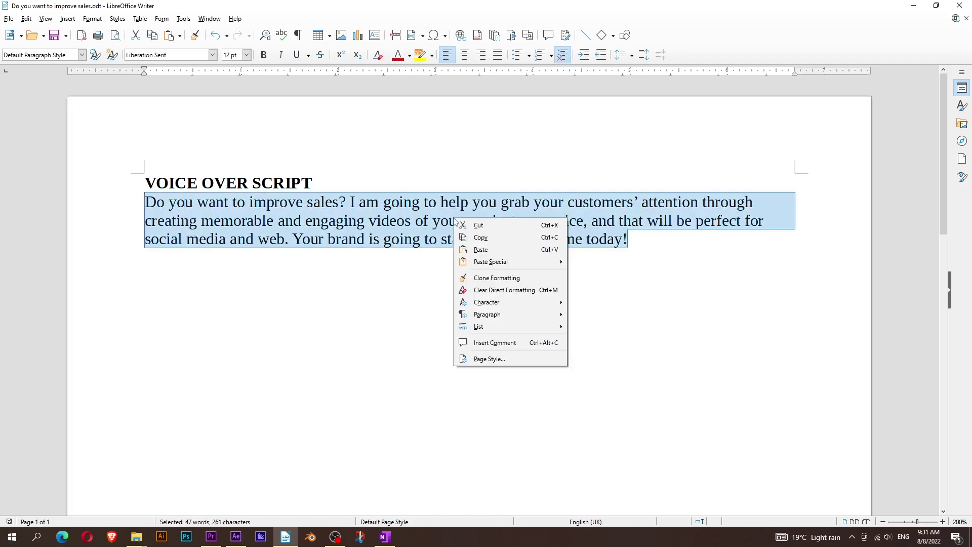
left_click(479, 237)
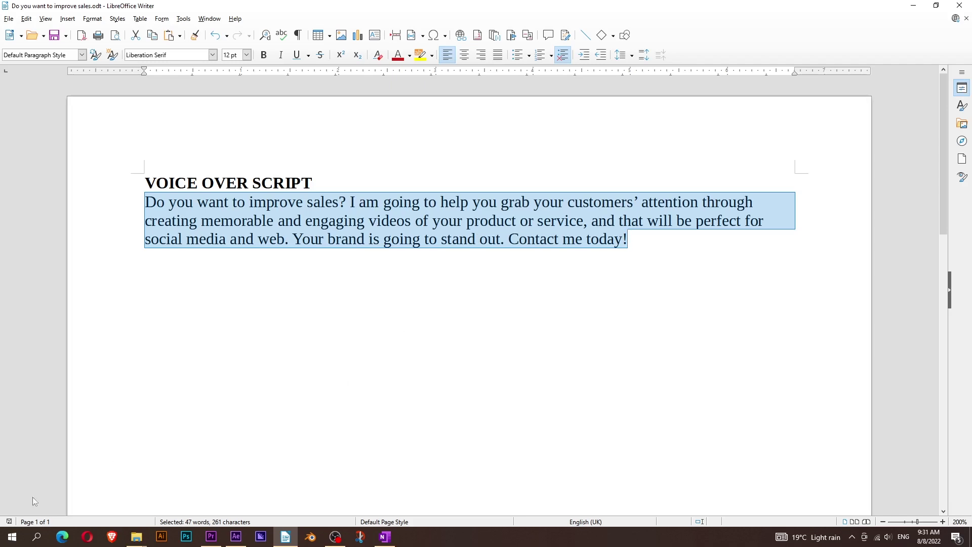
left_click(384, 538)
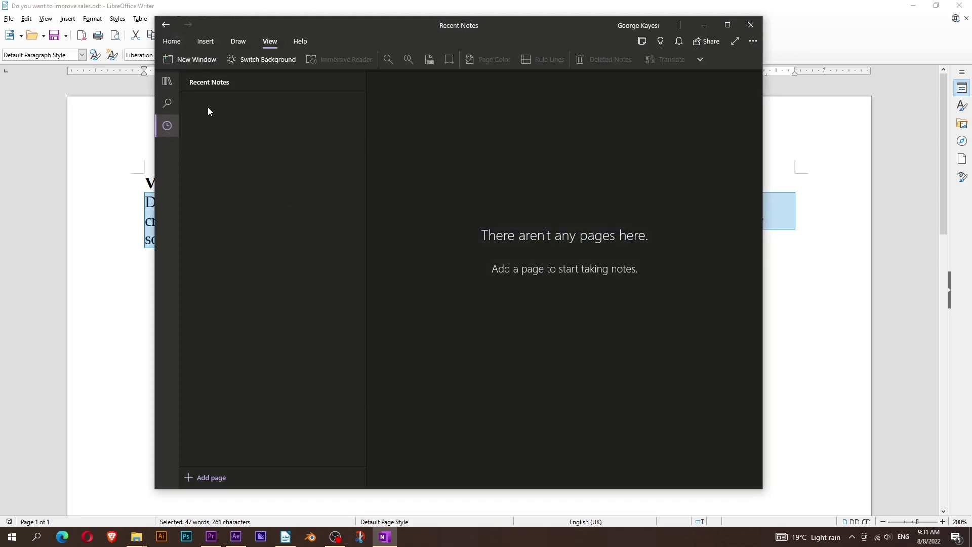
Paste the copied script into a new blank Quick Notes page.
left_click(195, 476)
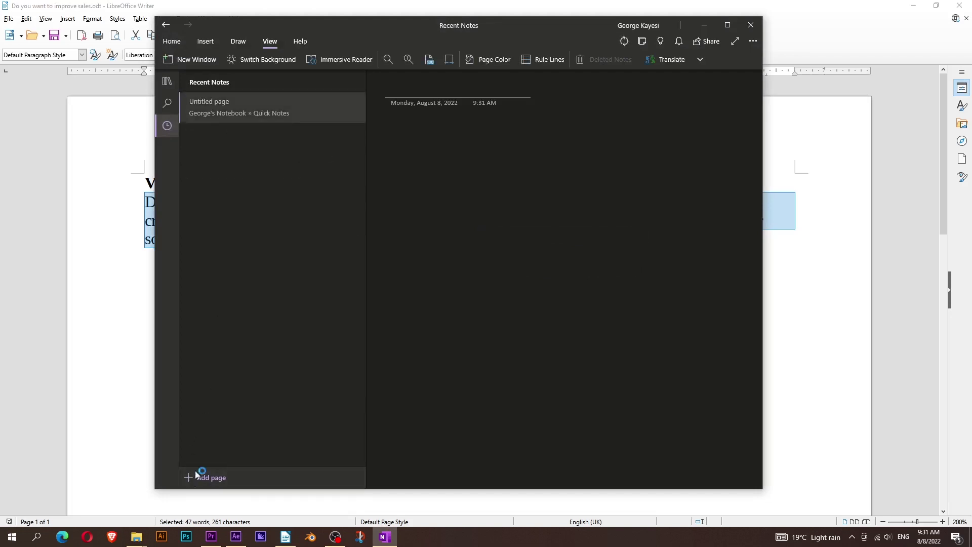
left_click(415, 131)
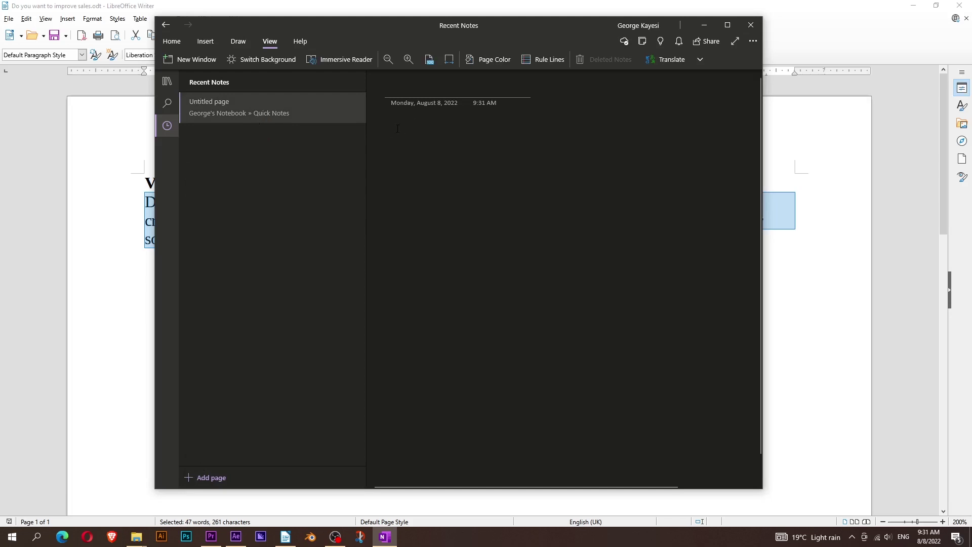
right_click(397, 128)
left_click(427, 180)
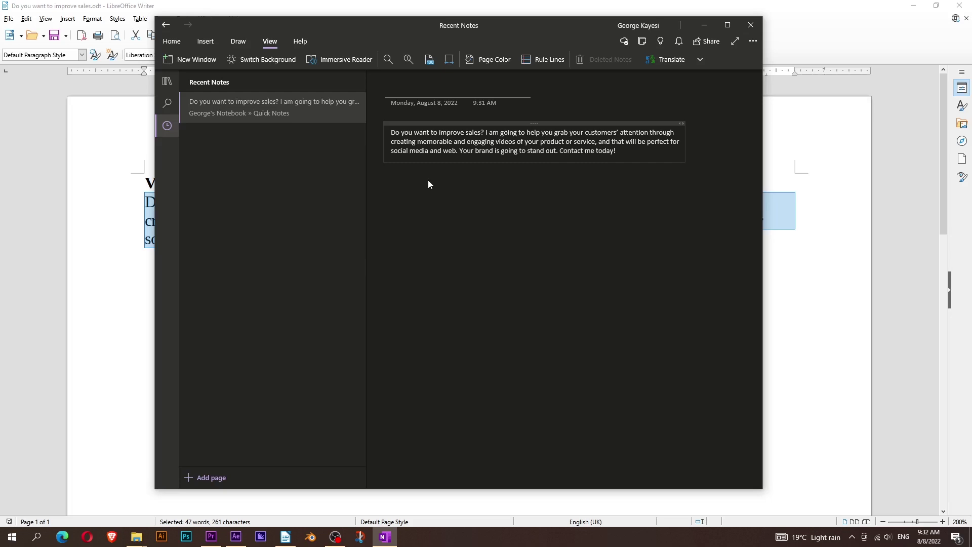
Set input language to English (United States), raise recorder desktop audio to 0.0 dB, then show note view options.
left_click(904, 537)
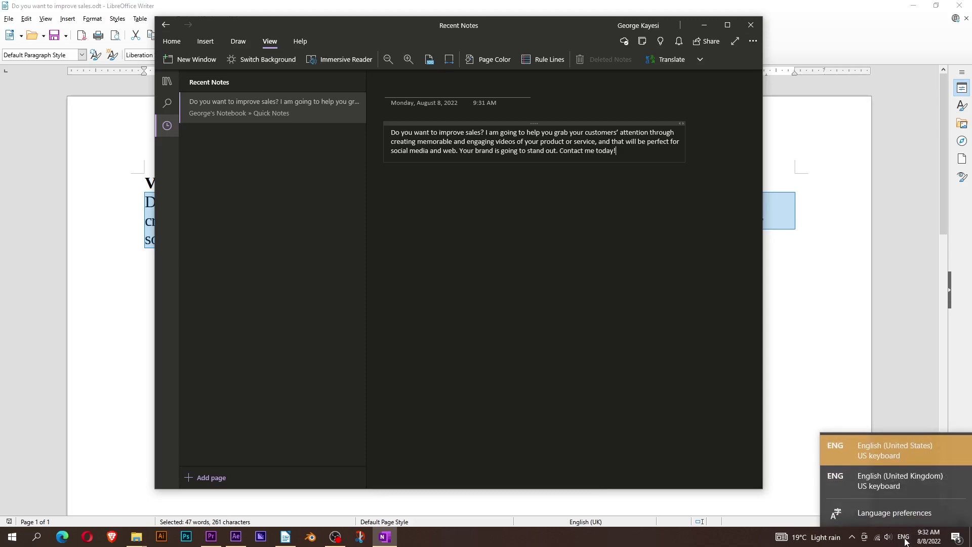
left_click(887, 453)
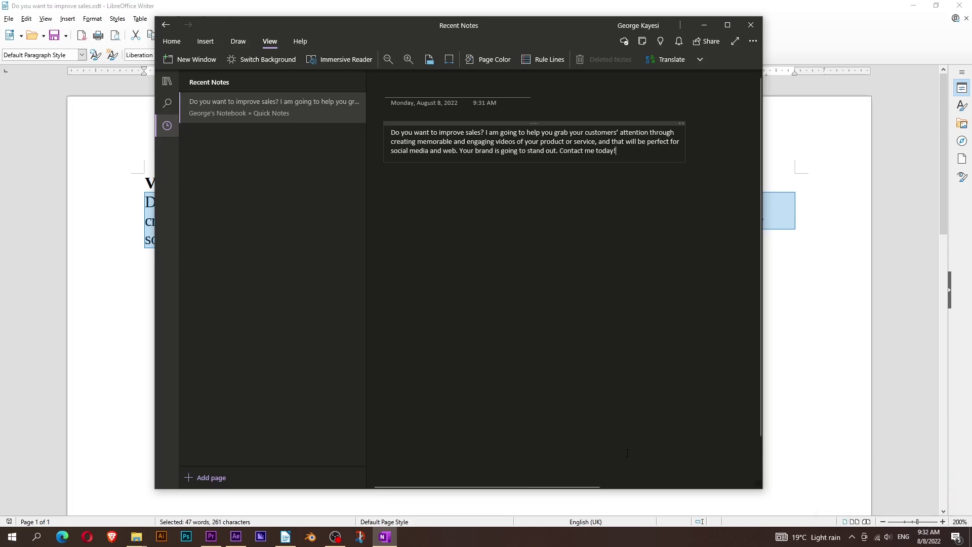
left_click(335, 536)
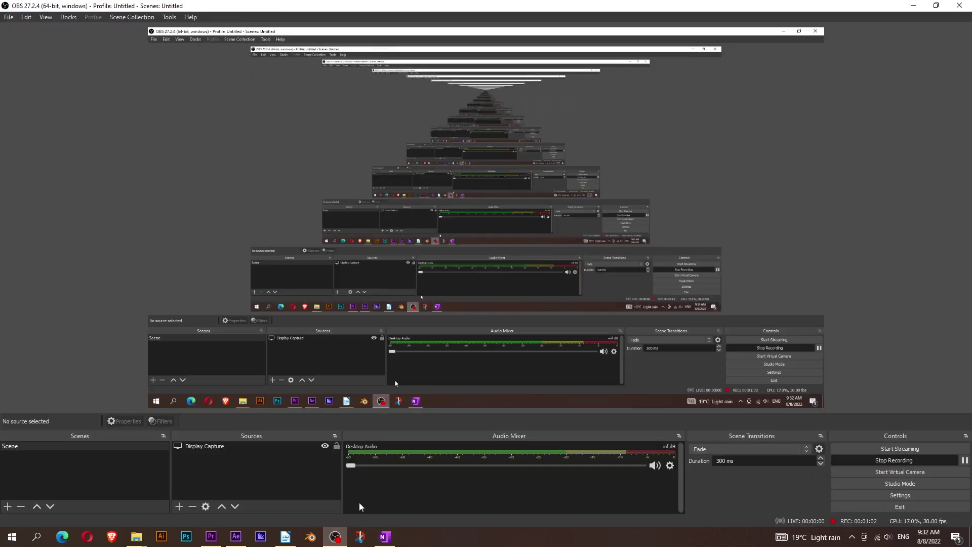
left_click_drag(351, 465, 668, 509)
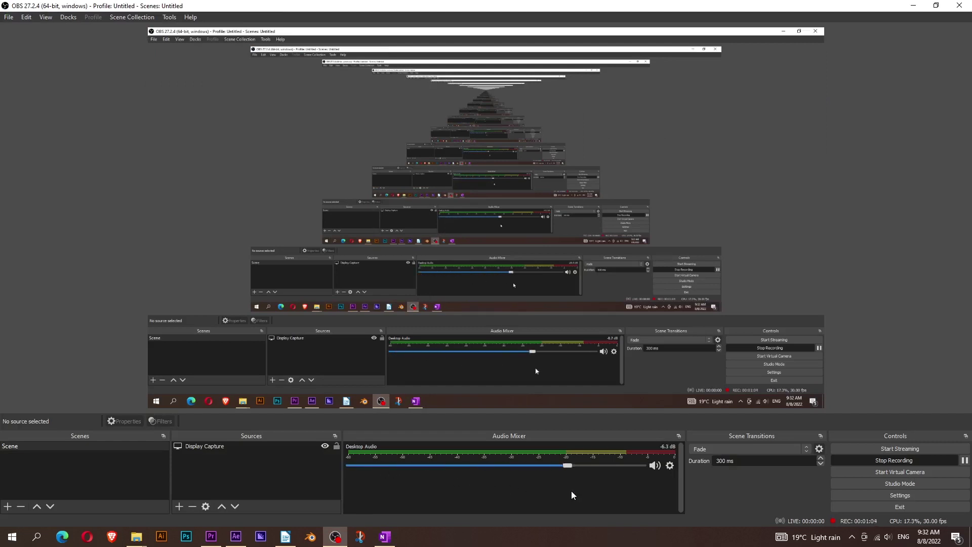
left_click(385, 537)
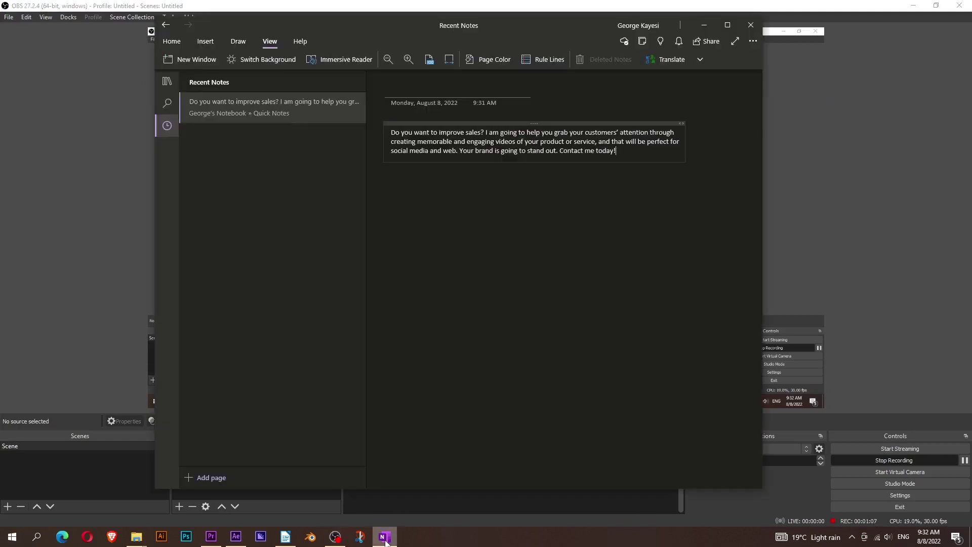
left_click(270, 40)
left_click(269, 40)
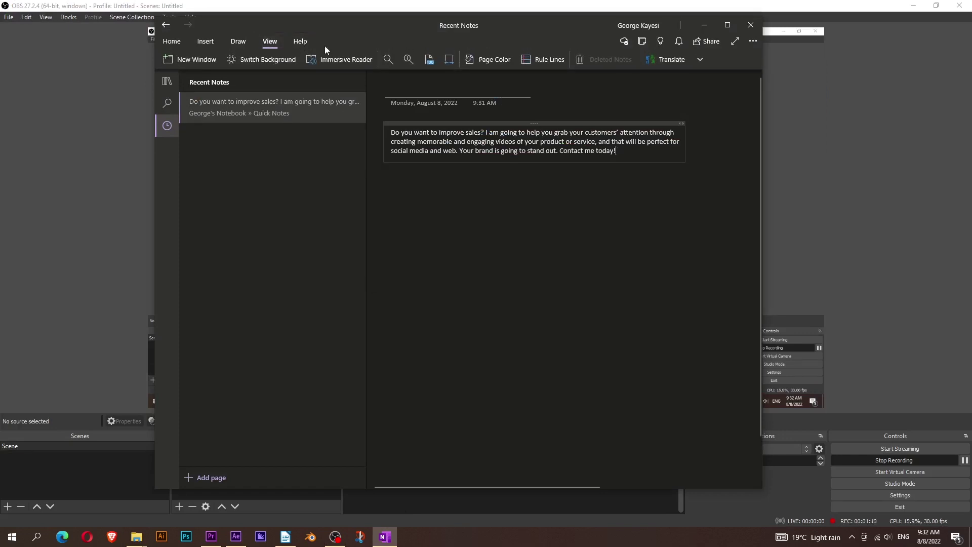
left_click(347, 59)
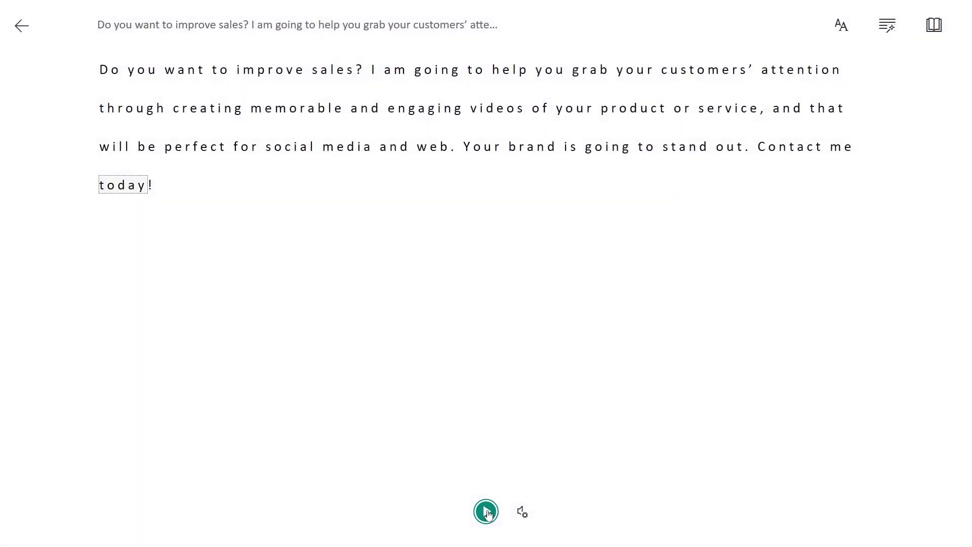
left_click(22, 28)
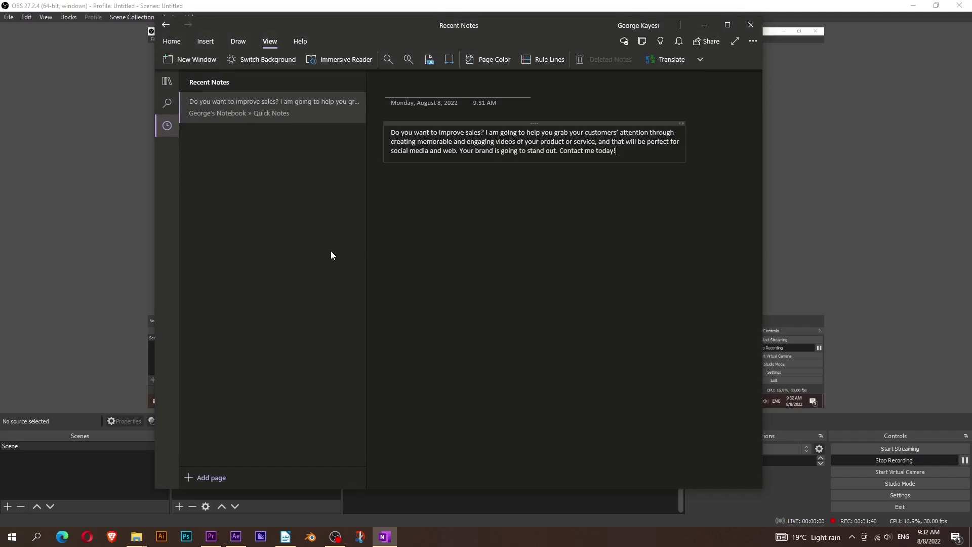
left_click(861, 460)
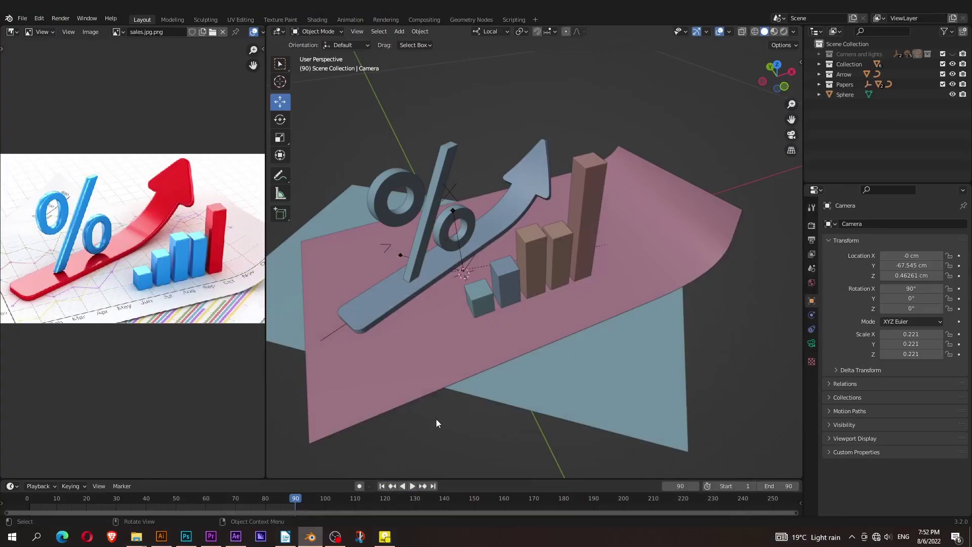
Play the sales-chart animation from frame 1 and watch it through the camera view.
scroll(119, 264, "up", 3)
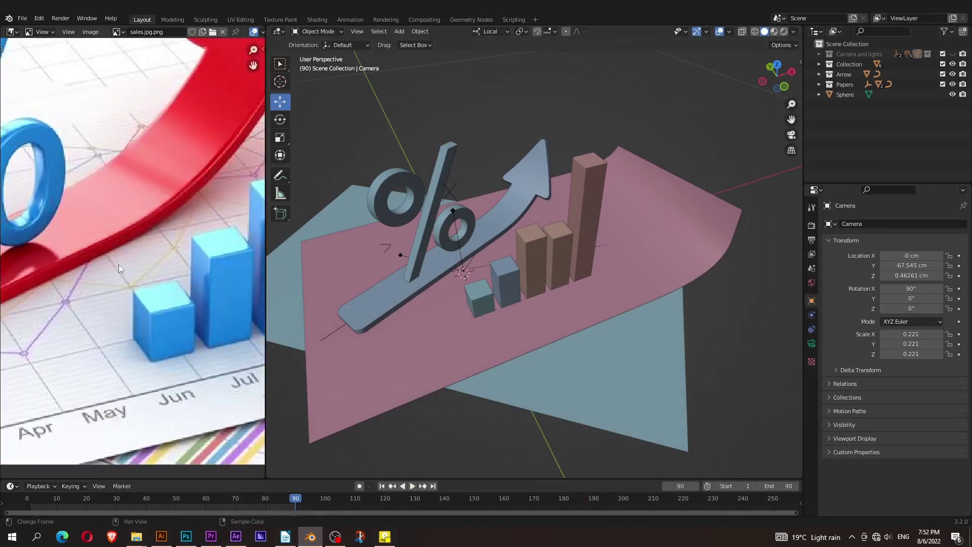
scroll(119, 264, "down", 2)
scroll(119, 264, "down", 3)
scroll(117, 264, "up", 2)
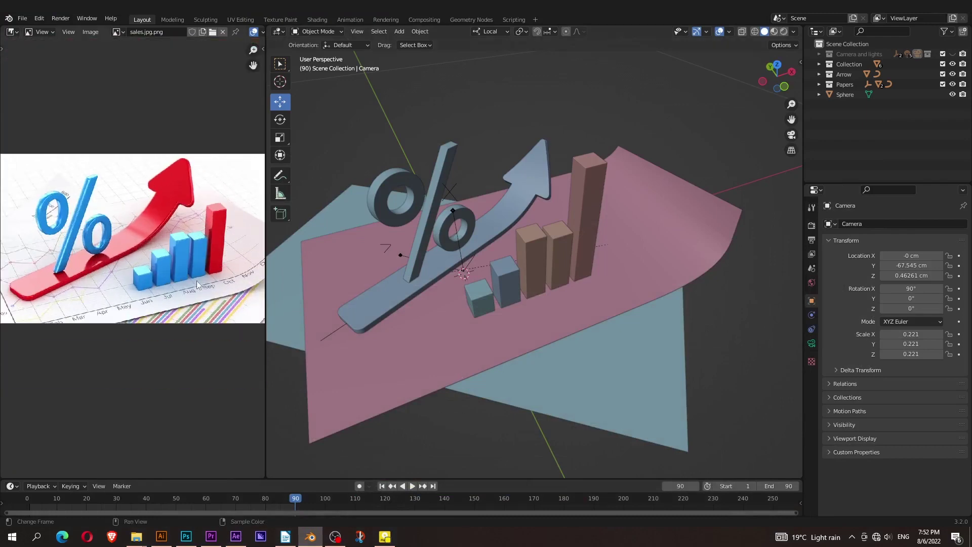
scroll(501, 408, "down", 2)
mouse_move(521, 428)
middle_mouse_down()
mouse_move(408, 399)
mouse_move(466, 393)
mouse_move(417, 385)
mouse_move(576, 410)
mouse_move(587, 421)
mouse_move(522, 413)
mouse_move(524, 430)
middle_mouse_up()
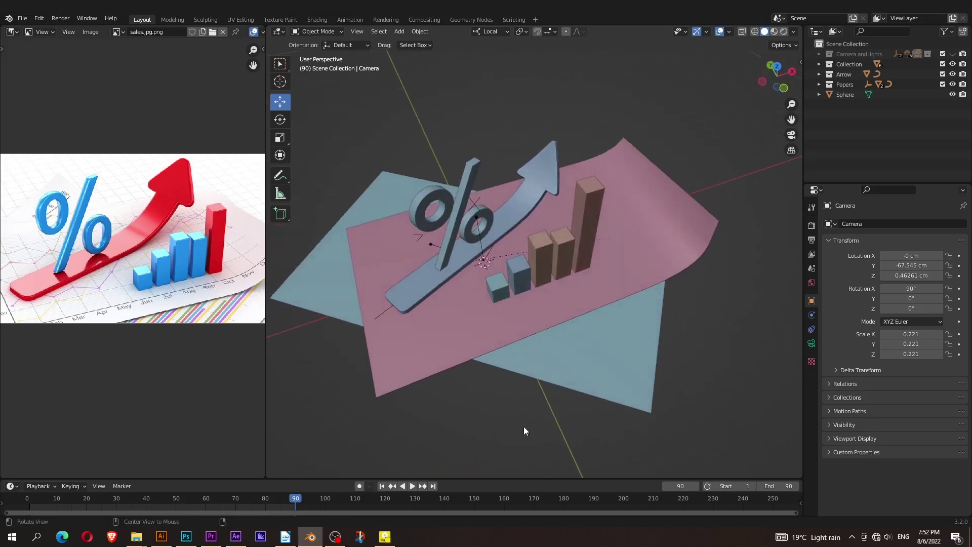
left_click(383, 486)
left_click(413, 486)
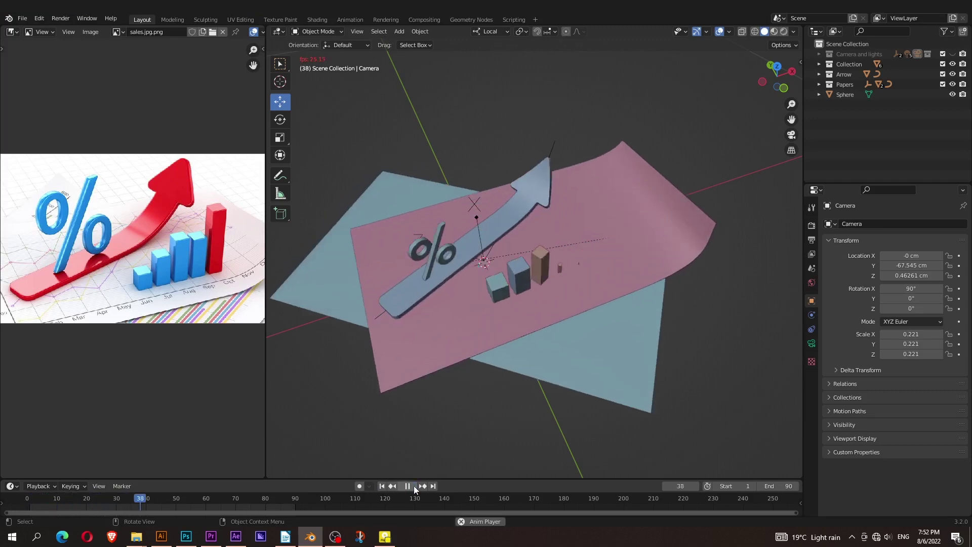
left_click(414, 485)
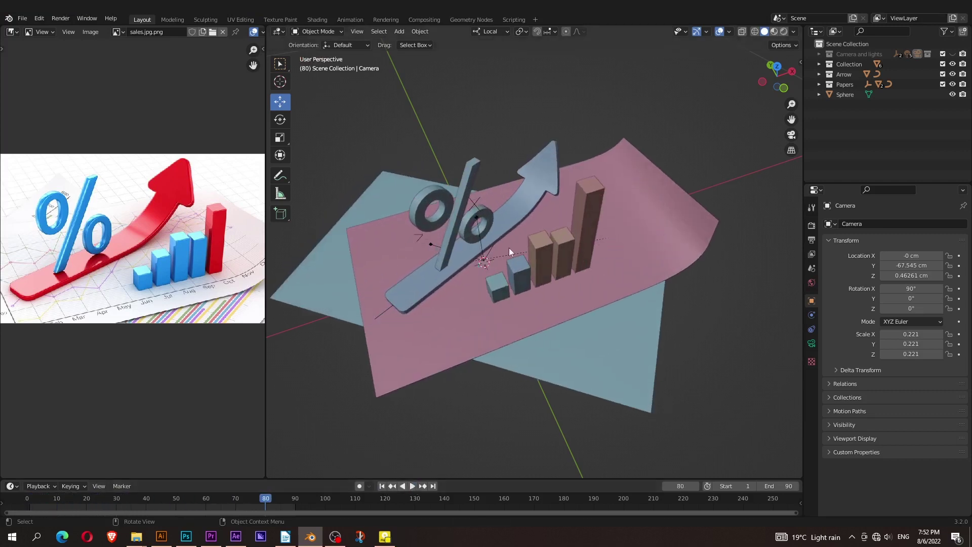
key("KP_0")
left_click(382, 487)
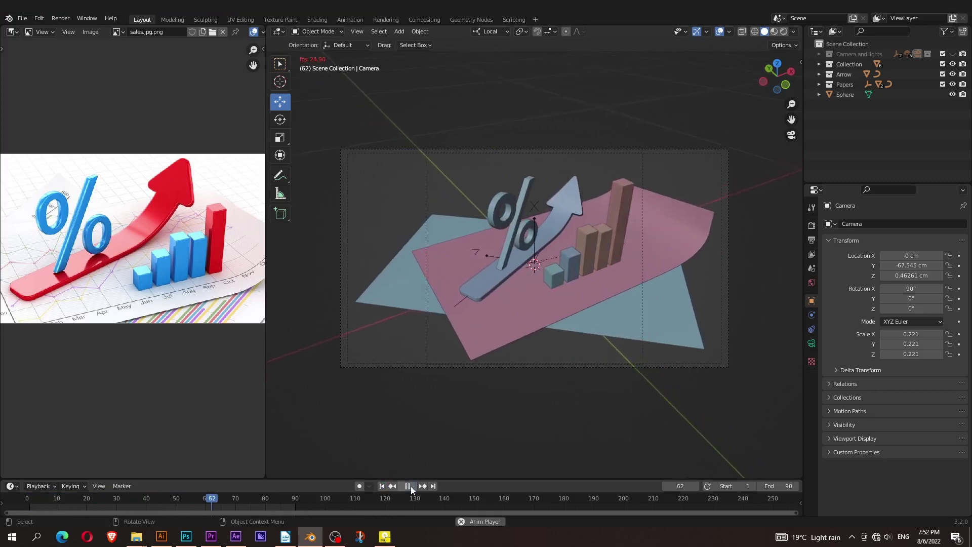
left_click(411, 486)
mouse_move(561, 252)
middle_mouse_down()
mouse_move(518, 301)
mouse_move(473, 323)
middle_mouse_up()
Unhide the Camera and lights collection, check frame 90 in Material Preview, and open the Animation workspace.
left_click(952, 53)
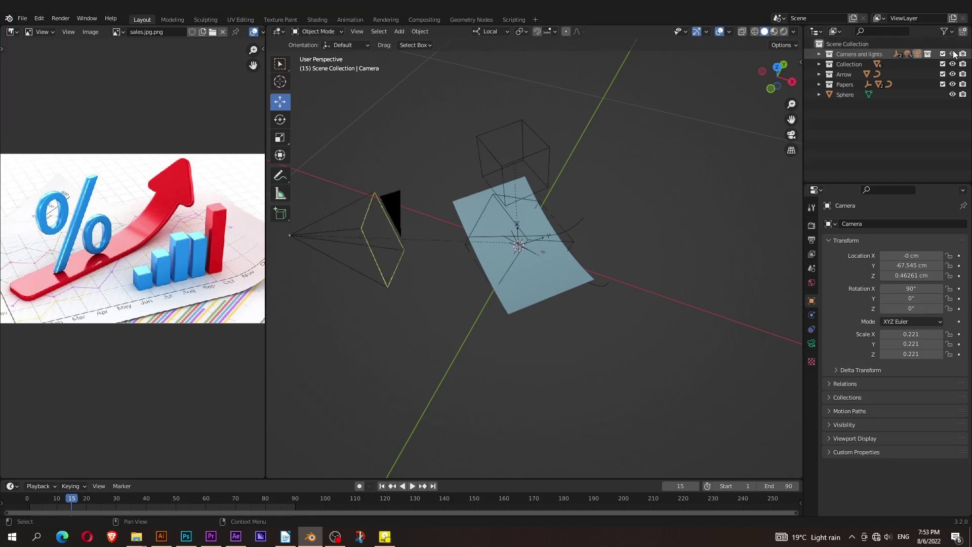
key("space")
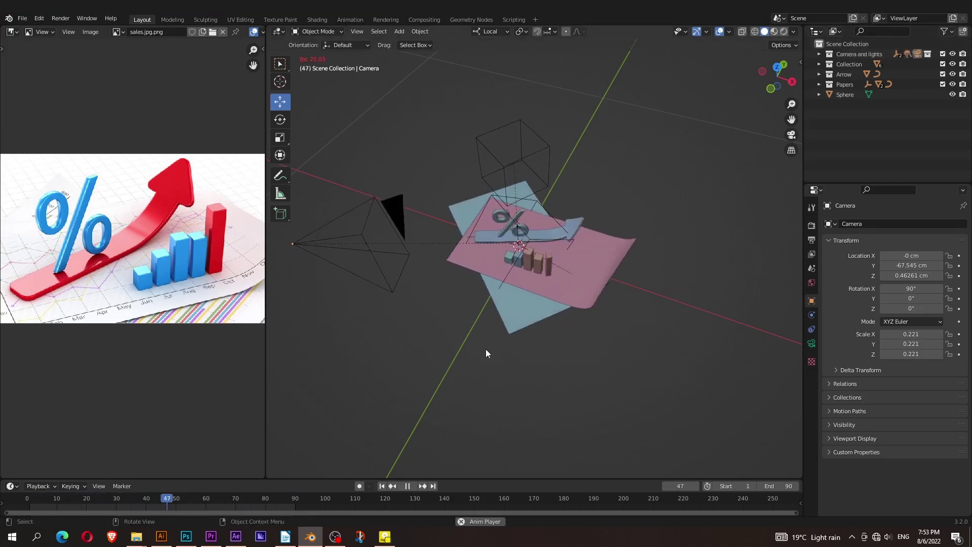
key("space")
mouse_move(487, 349)
middle_mouse_down()
mouse_move(513, 268)
mouse_move(497, 310)
mouse_move(580, 293)
middle_mouse_up()
mouse_move(549, 341)
middle_mouse_down()
mouse_move(561, 305)
mouse_move(541, 363)
mouse_move(528, 345)
mouse_move(339, 475)
middle_mouse_up()
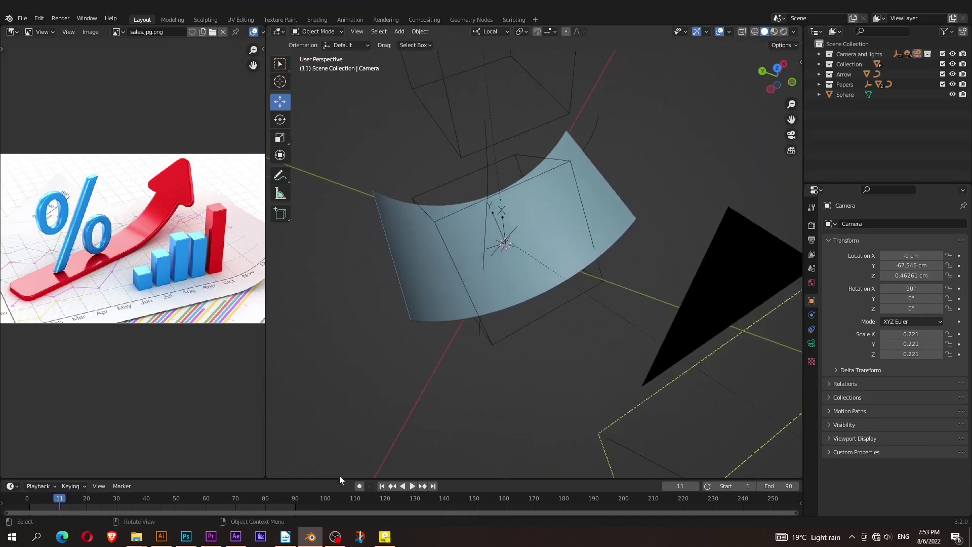
left_click(433, 486)
mouse_move(547, 309)
middle_mouse_down()
mouse_move(443, 313)
mouse_move(432, 344)
mouse_move(473, 351)
middle_mouse_up()
left_click(773, 33)
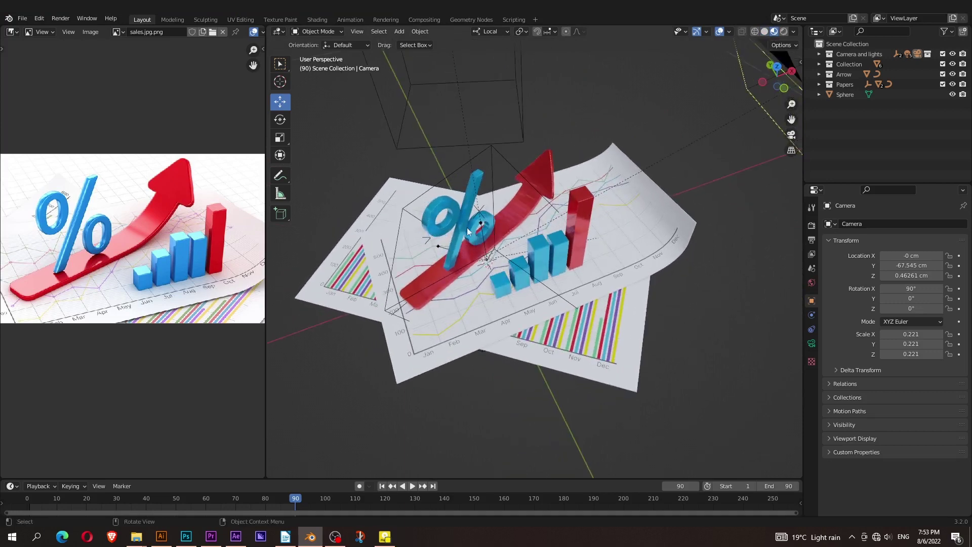
left_click(350, 19)
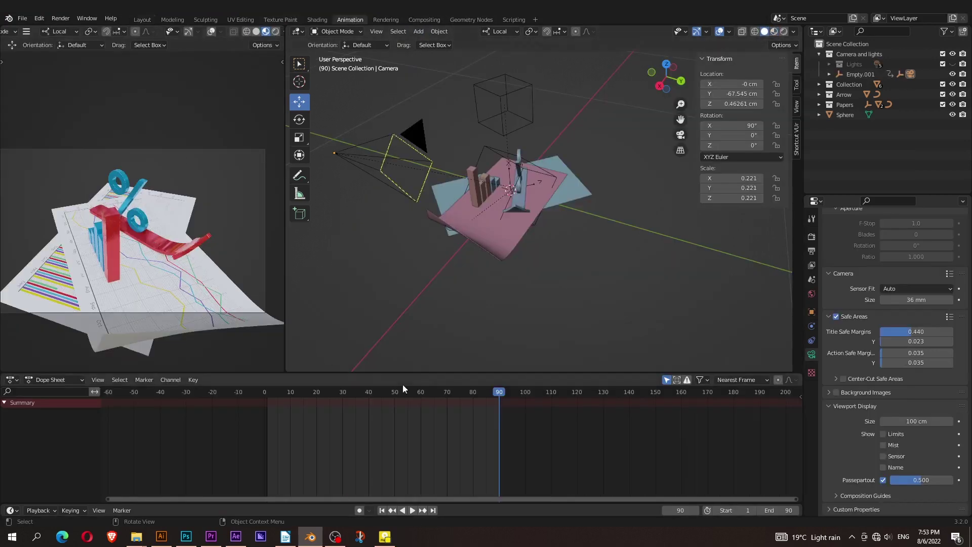
At frame 1 in solid shading, select the Sales bars key paper and show its modifiers.
left_click(256, 32)
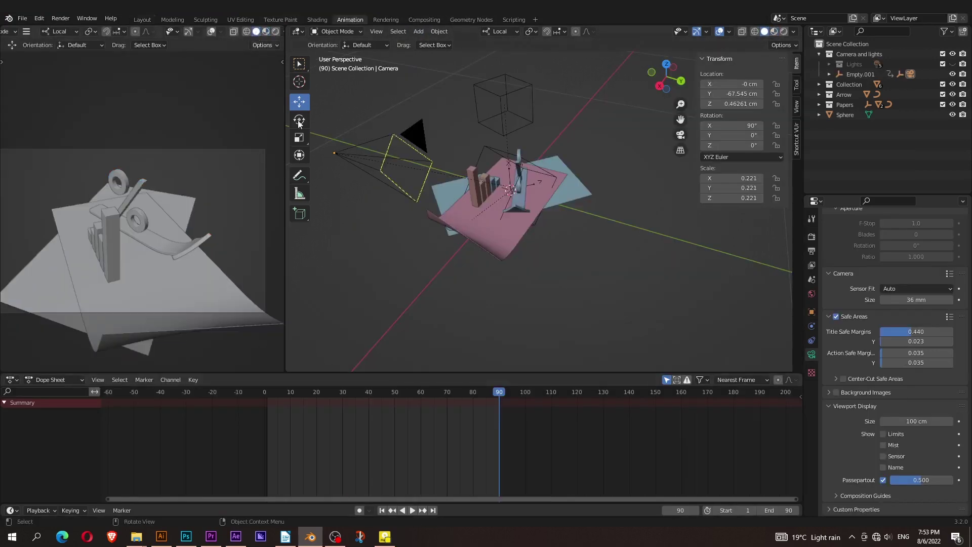
left_click(381, 510)
scroll(467, 116, "up", 3)
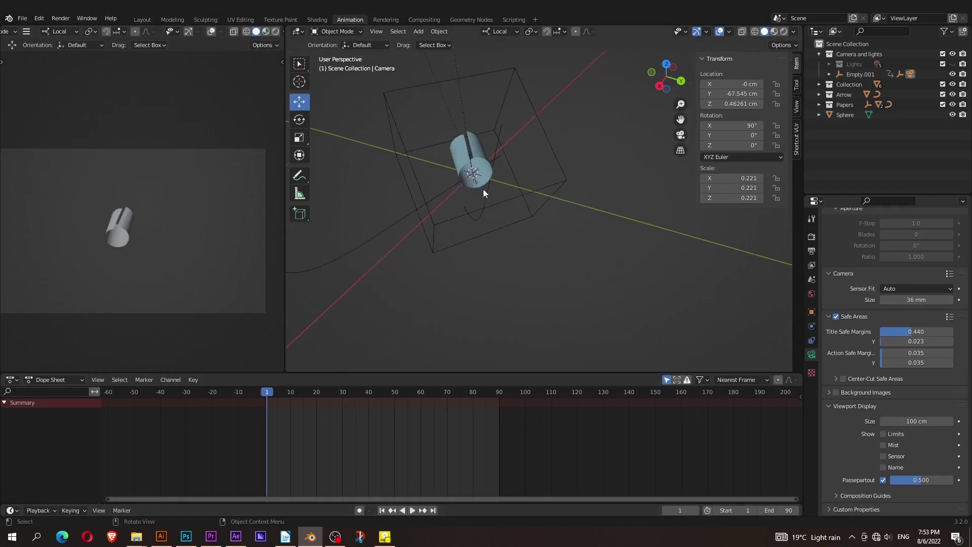
middle_click_drag(444, 205, 492, 181)
left_click(494, 177)
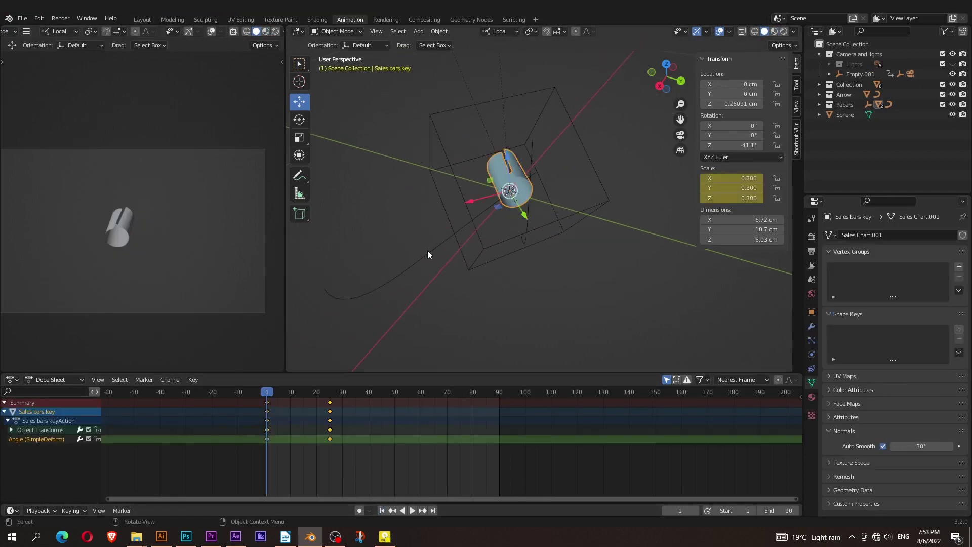
left_click(812, 326)
left_click(829, 251)
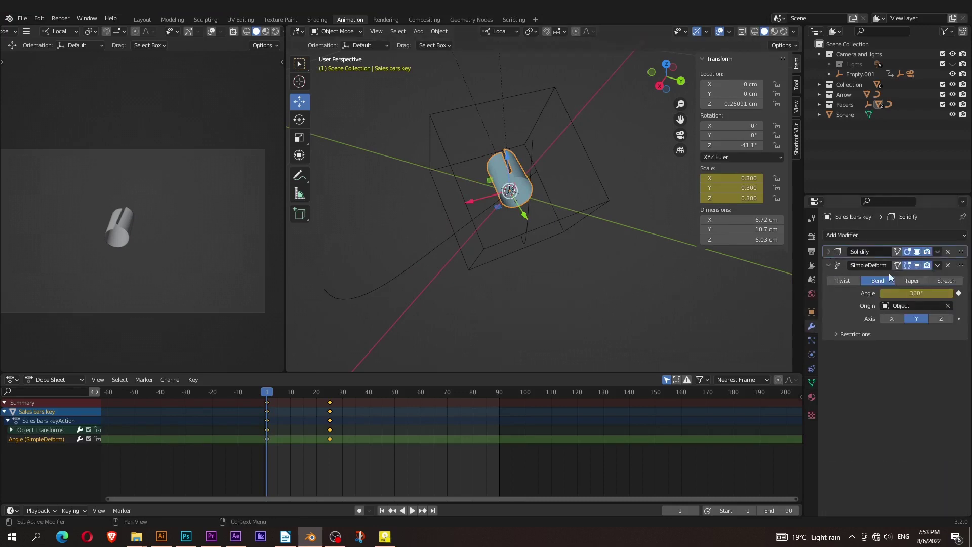
Scrub the Sales bars key unrolling between frames 0 and 38, then select the Sales Chart plane.
key("space")
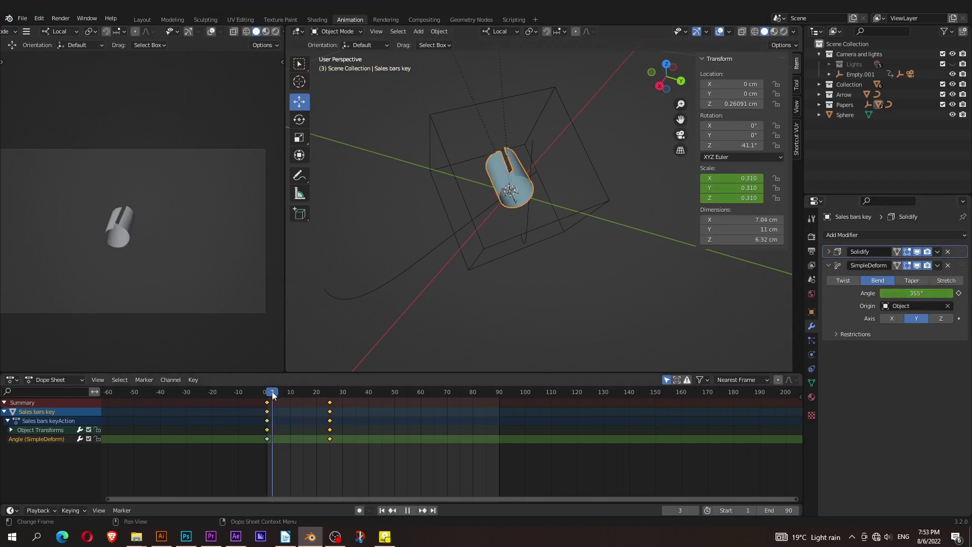
left_click_drag(309, 406, 321, 410)
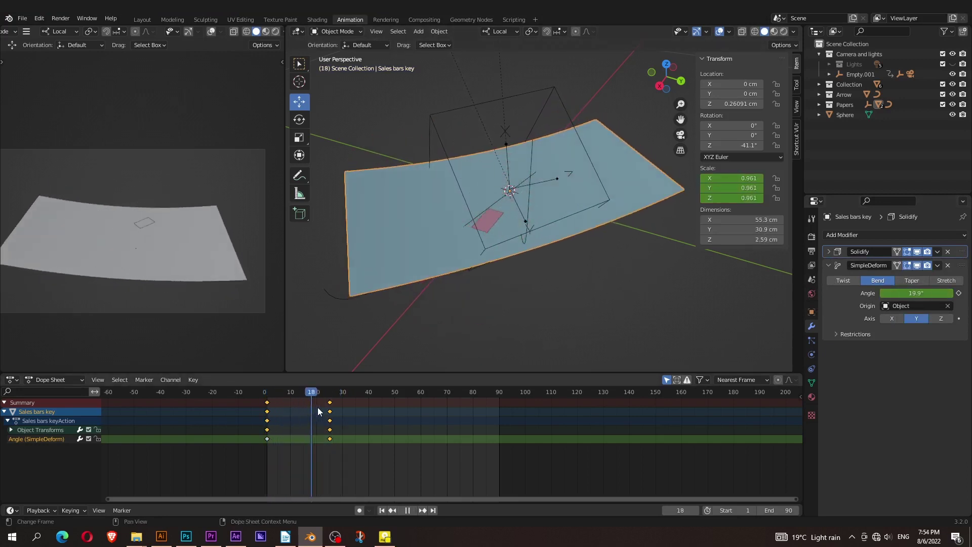
left_click_drag(321, 410, 299, 393)
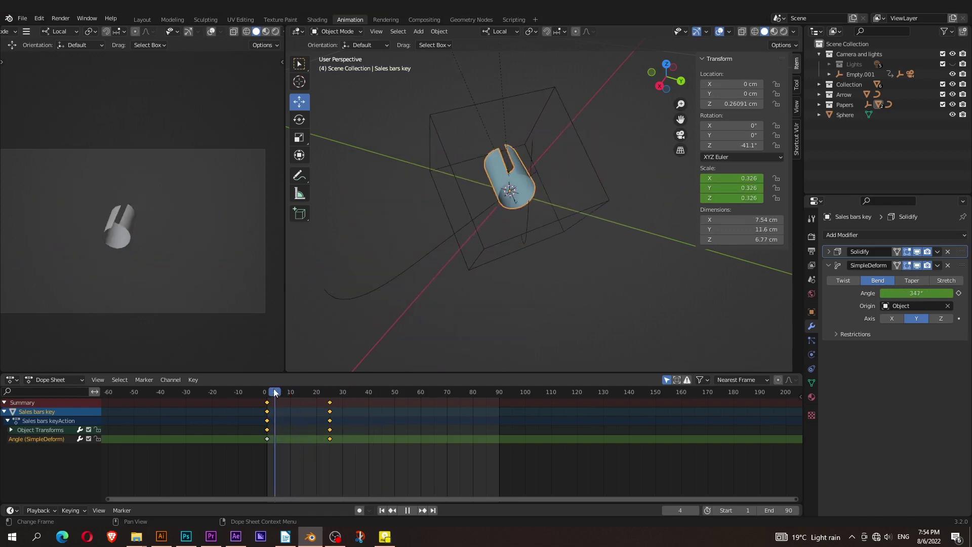
left_click(507, 138)
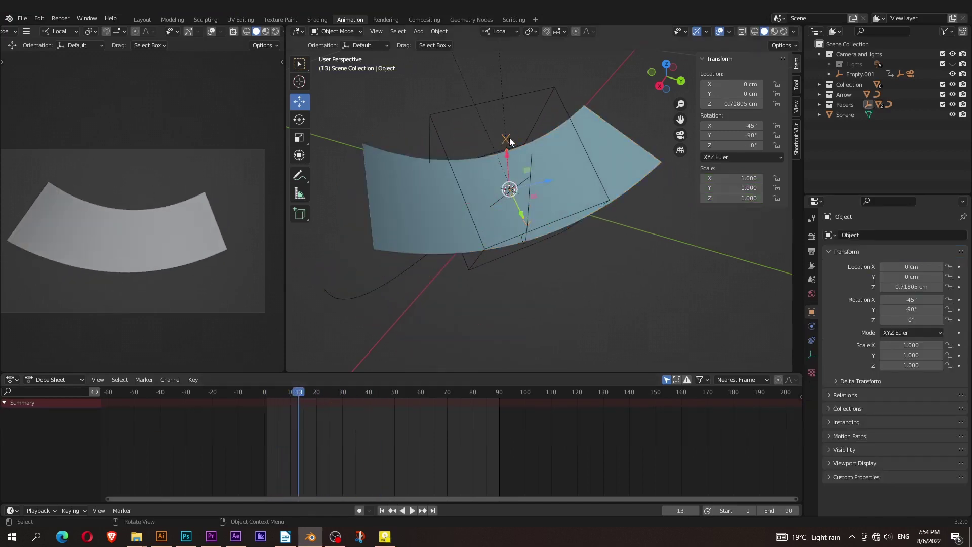
left_click(441, 216)
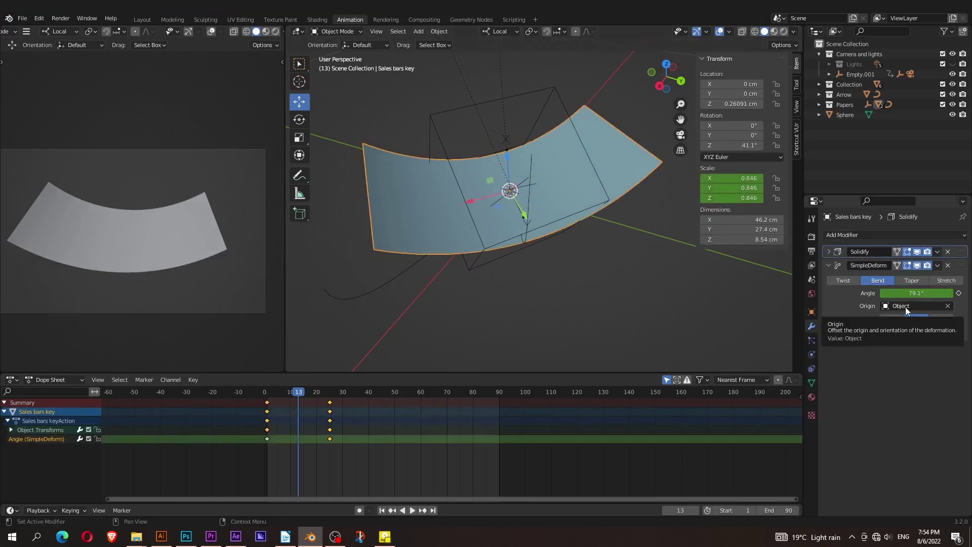
mouse_move(316, 394)
left_mouse_down()
mouse_move(264, 380)
mouse_move(297, 381)
mouse_move(273, 378)
mouse_move(342, 401)
left_mouse_up()
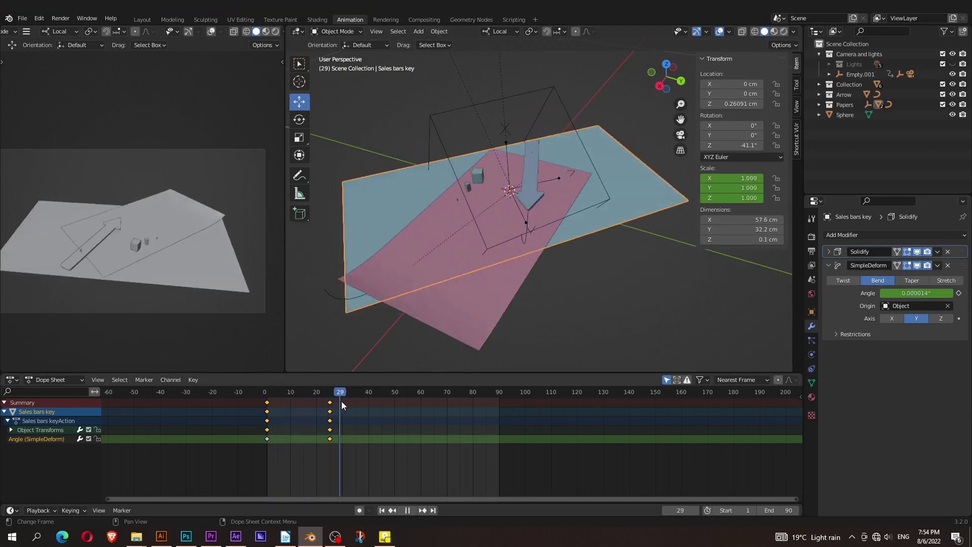
left_click(466, 323)
mouse_move(518, 226)
middle_mouse_down()
mouse_move(514, 207)
mouse_move(483, 235)
mouse_move(555, 232)
mouse_move(546, 238)
mouse_move(608, 248)
middle_mouse_up()
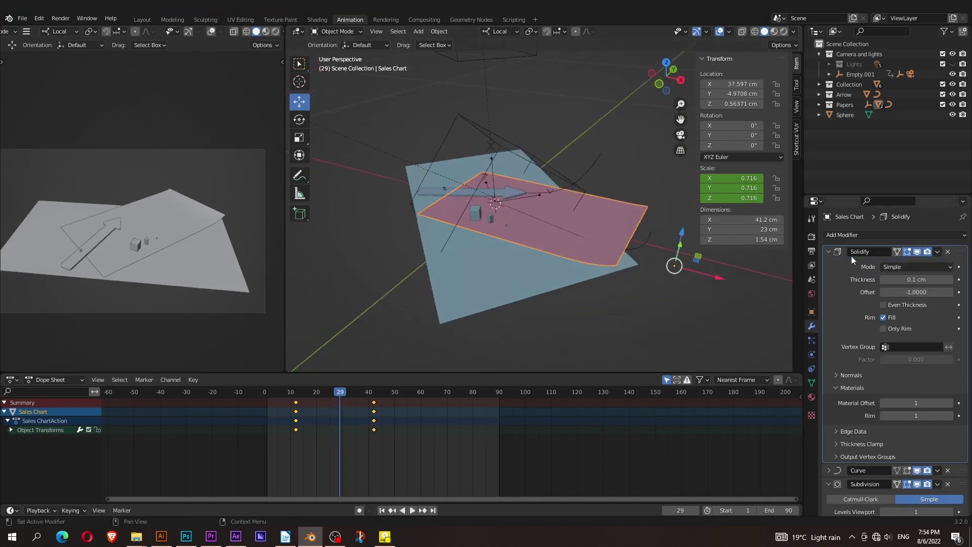
Expand the Sales Chart's Curve modifier and move the S Chart Curve to a new position.
left_click(829, 252)
left_click(829, 266)
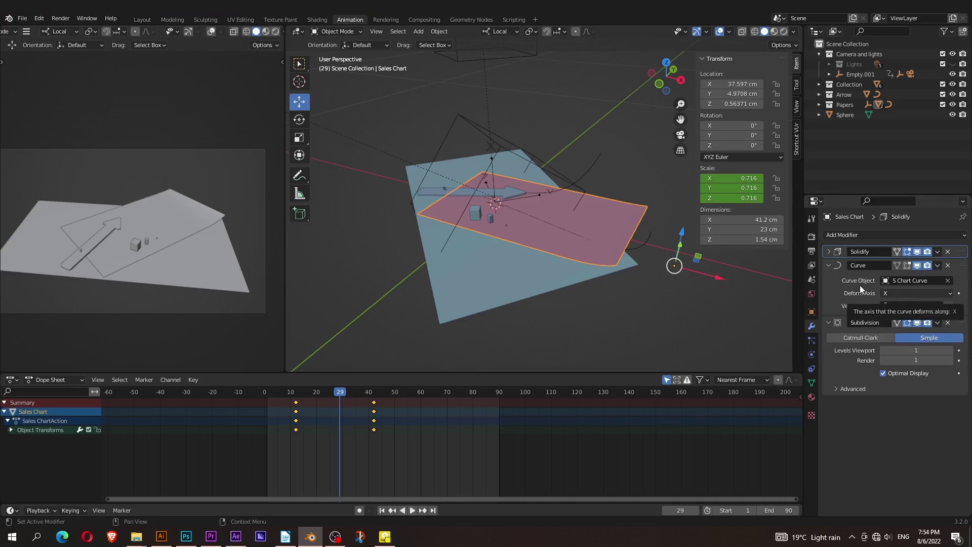
left_click(649, 235)
left_click(630, 220)
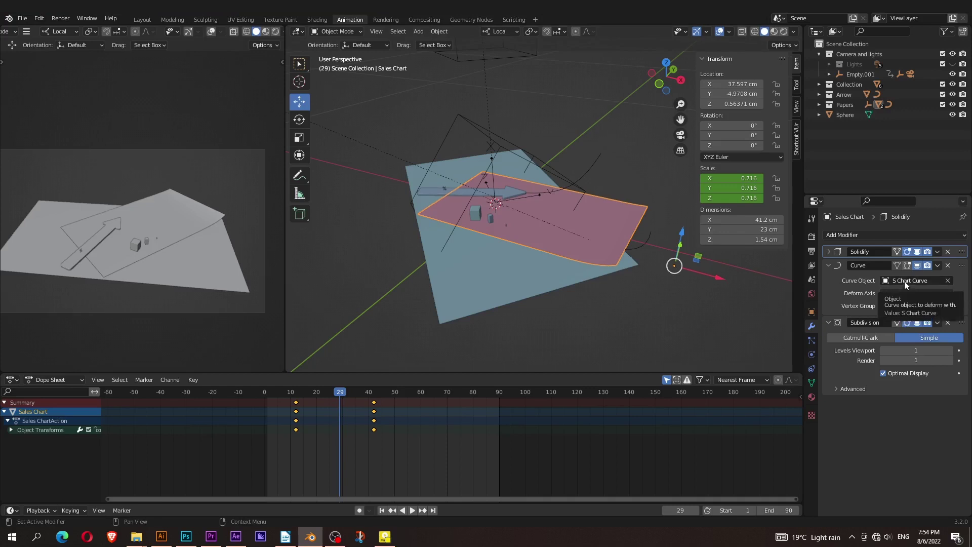
left_click(645, 240)
key("g")
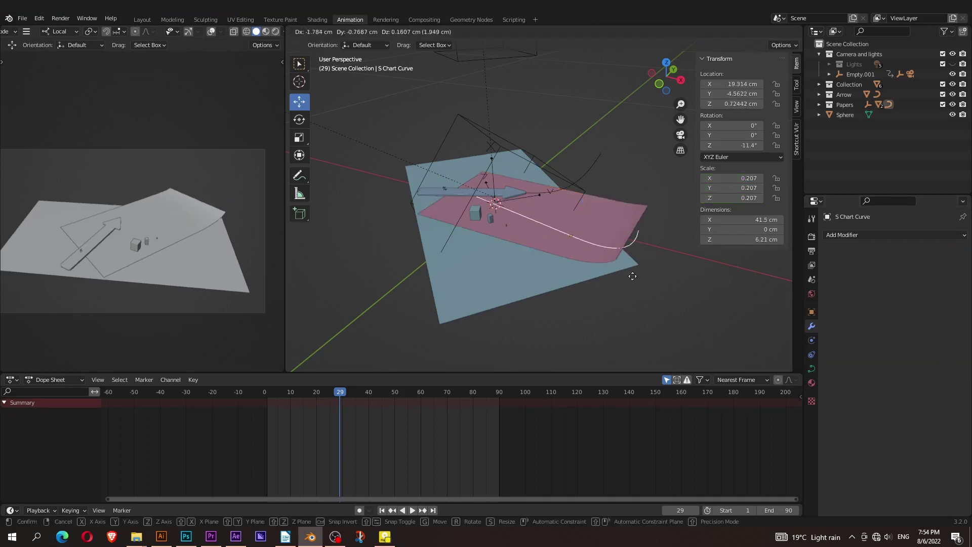
left_click(597, 218)
Check the chart bend at frames 31 and 39 from the top, isolating the Sales Chart plane.
left_click_drag(332, 393, 346, 411)
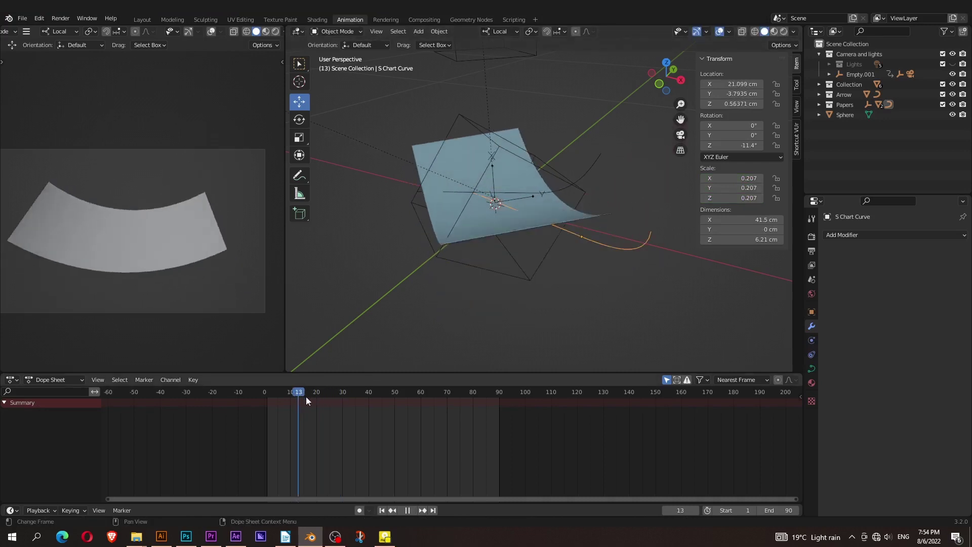
key("KP_7")
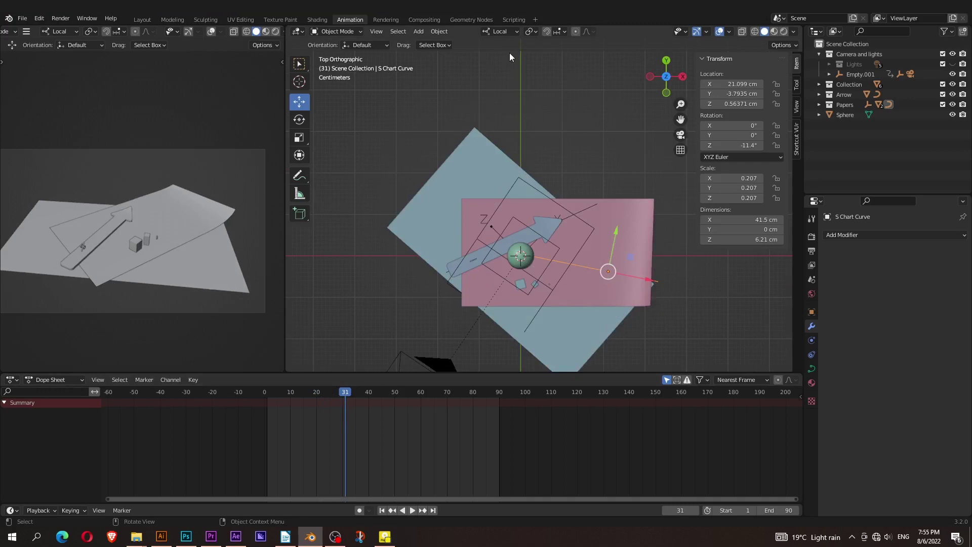
left_click(642, 228)
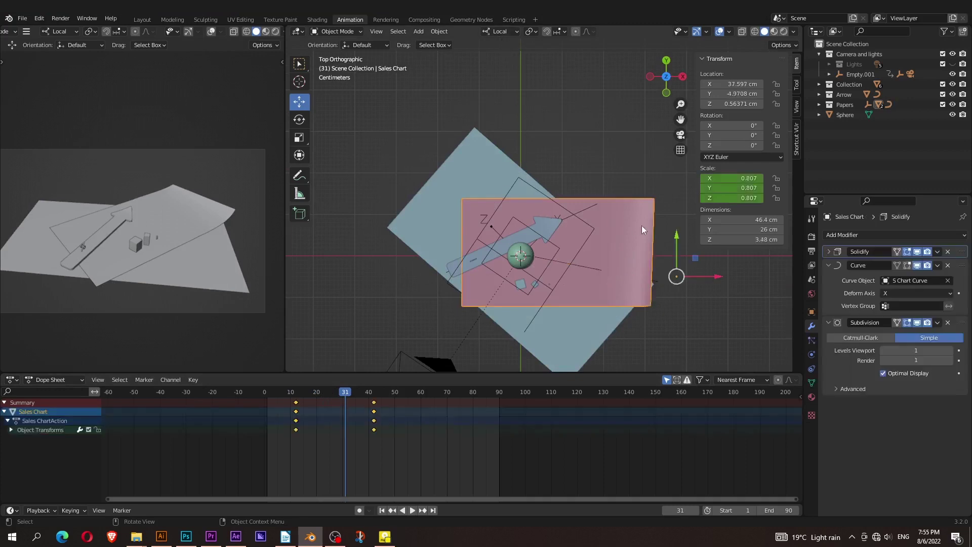
left_click(659, 282)
left_click_drag(350, 393, 366, 396)
mouse_move(537, 324)
middle_mouse_down()
mouse_move(561, 305)
mouse_move(512, 237)
middle_mouse_up()
left_click(609, 236)
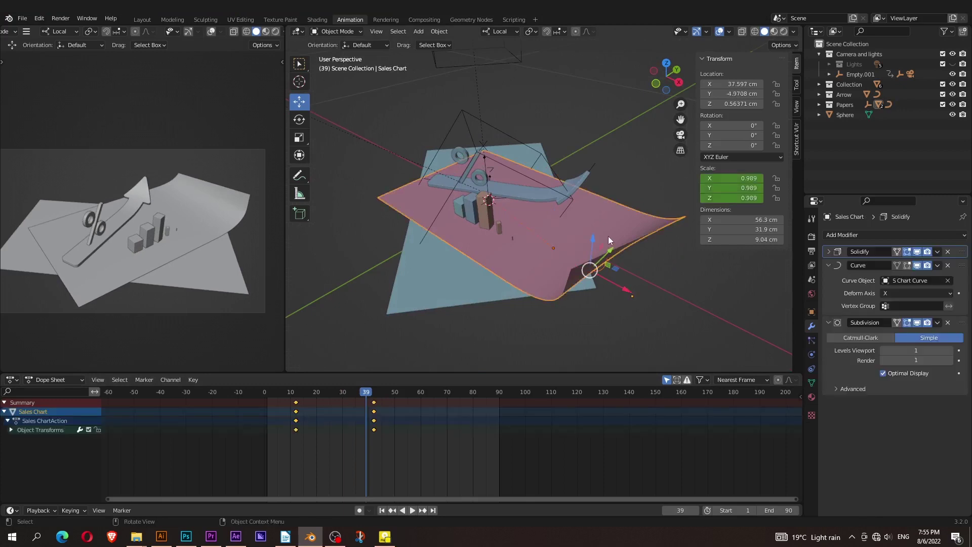
key("KP_Divide")
left_click(473, 320)
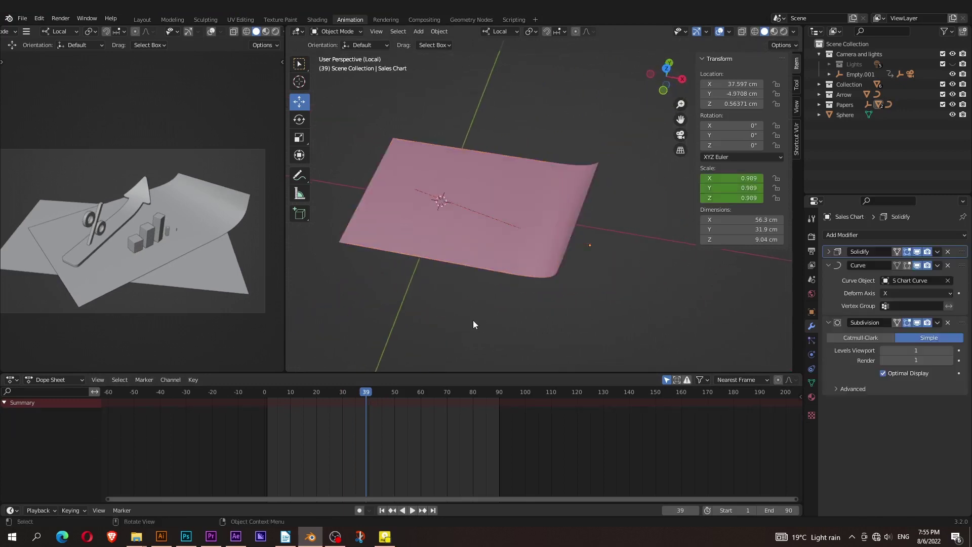
left_click(573, 235)
key("KP_7")
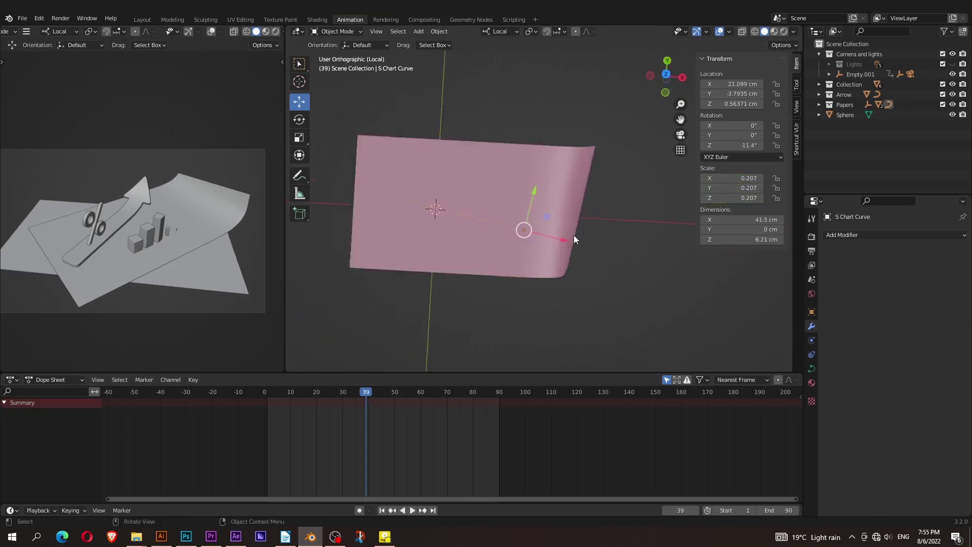
Try rotating the S Chart Curve but cancel, then replay the animation from frame 3.
key("r")
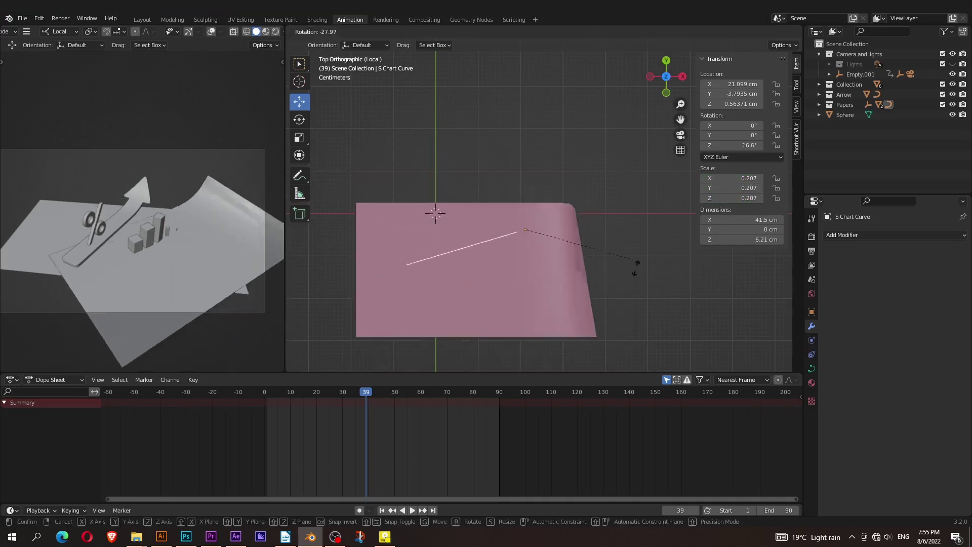
right_click(554, 318)
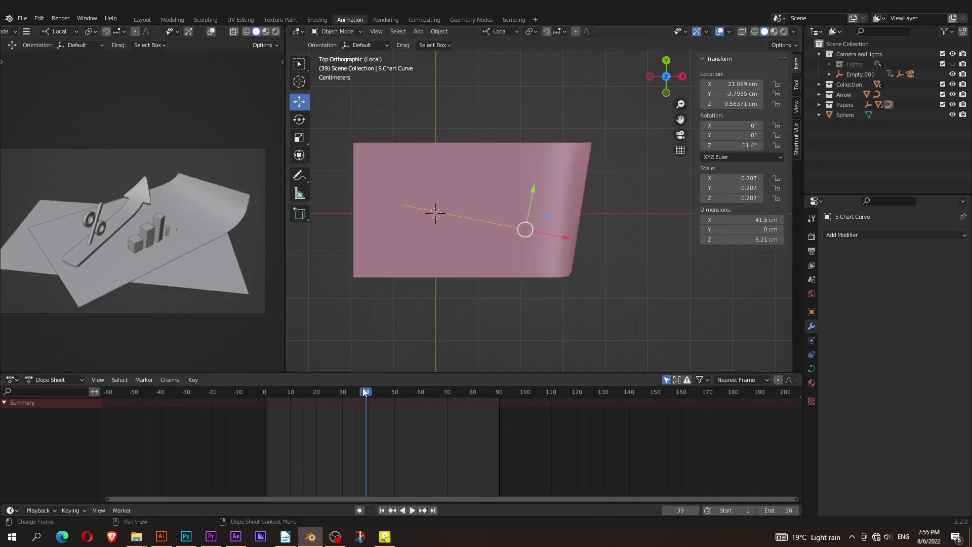
left_click_drag(363, 387, 274, 389)
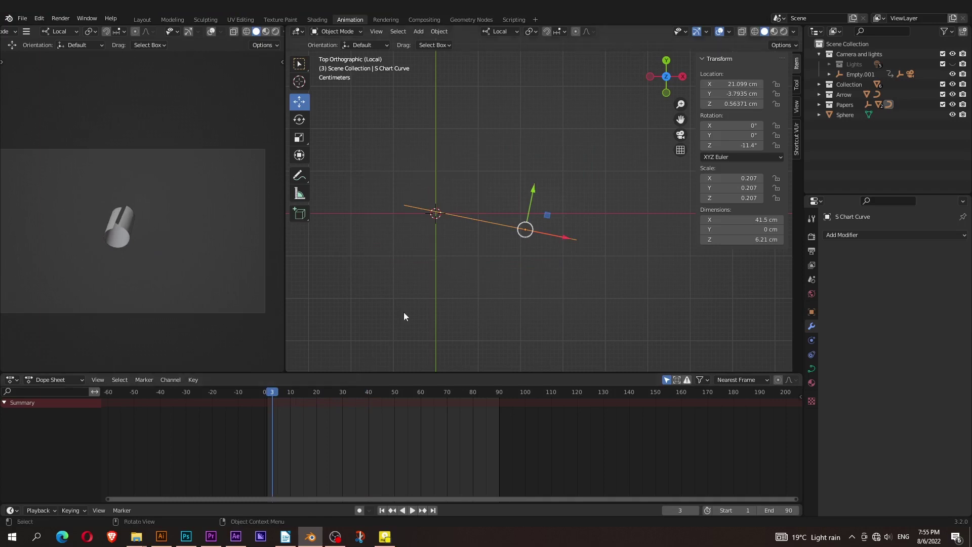
middle_click_drag(437, 295, 451, 276)
key("space")
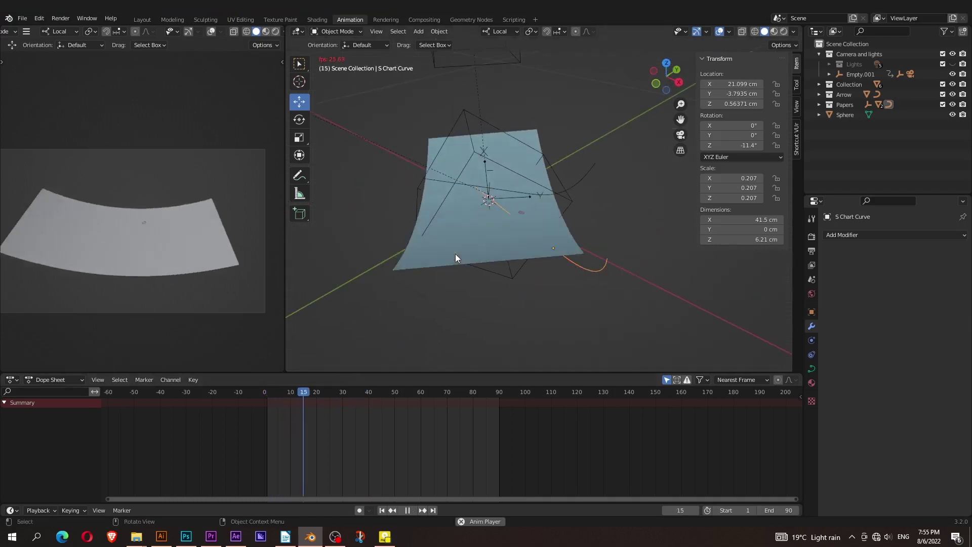
Select the Arrow object and play its growth animation from a top-down view.
key("space")
left_click(555, 194)
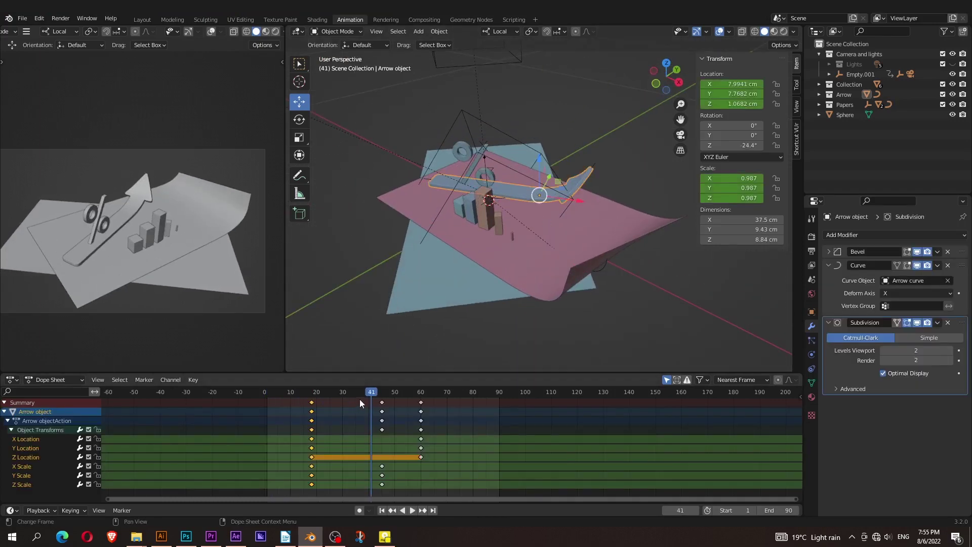
mouse_move(359, 396)
left_mouse_down()
mouse_move(323, 396)
mouse_move(338, 397)
left_mouse_up()
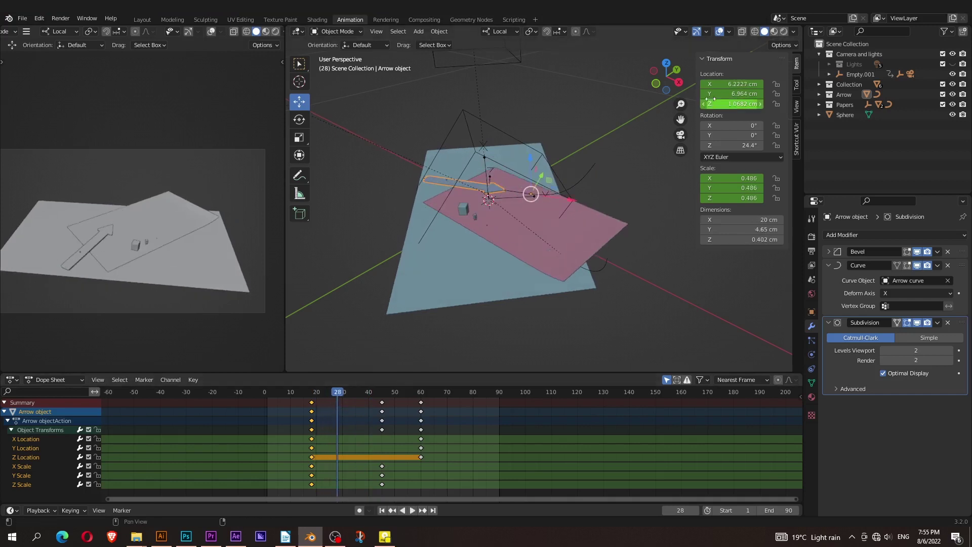
left_click(503, 32)
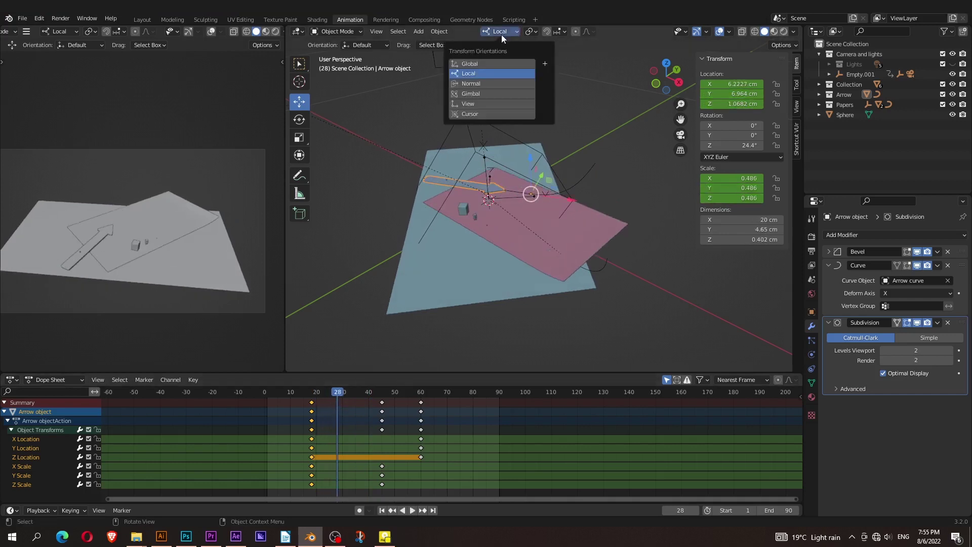
key("KP_7")
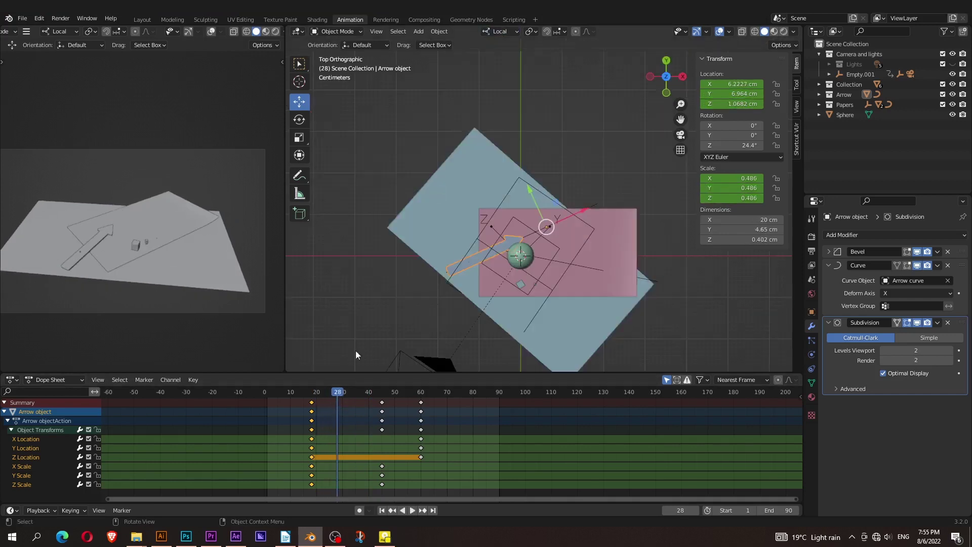
key("space")
left_click_drag(396, 415, 320, 408)
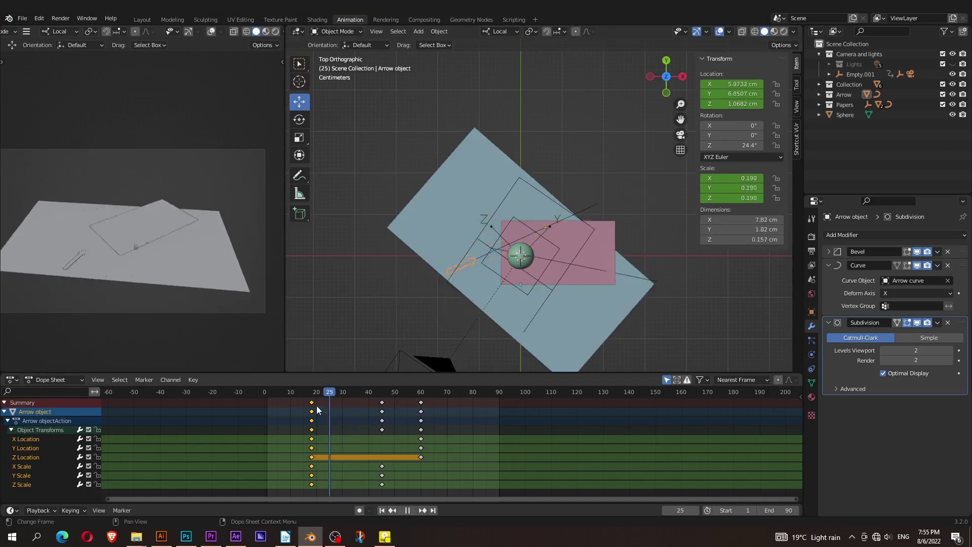
key("space")
middle_click_drag(511, 233, 587, 163)
Move the Arrow curve in top orthographic view, then check the arrow at frame 53 in perspective.
left_click(581, 163)
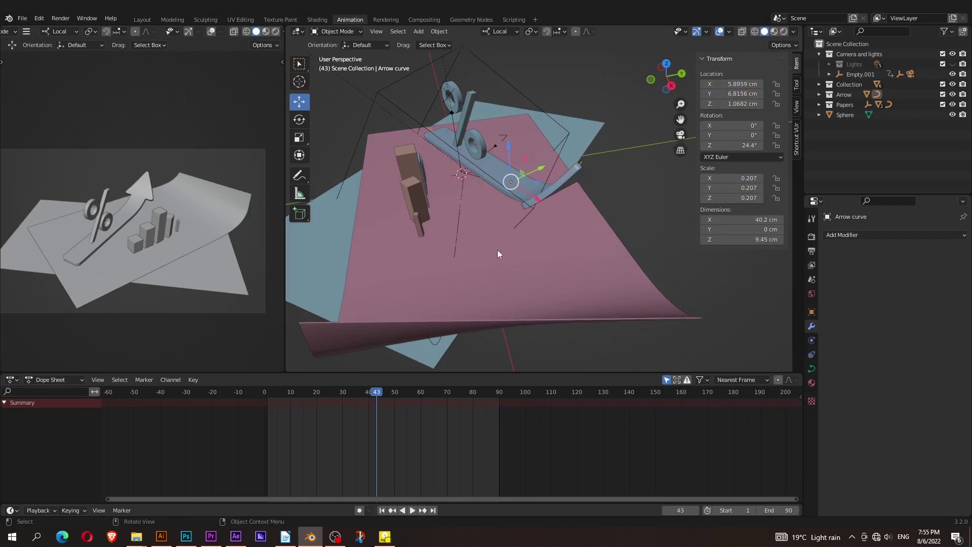
key("KP_5")
key("KP_7")
key("g")
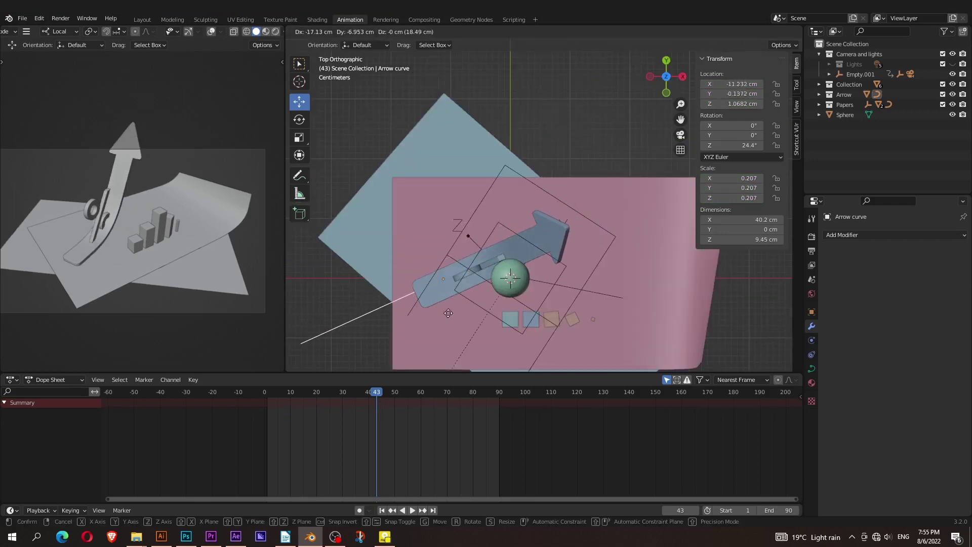
left_click(541, 290)
left_click(609, 219)
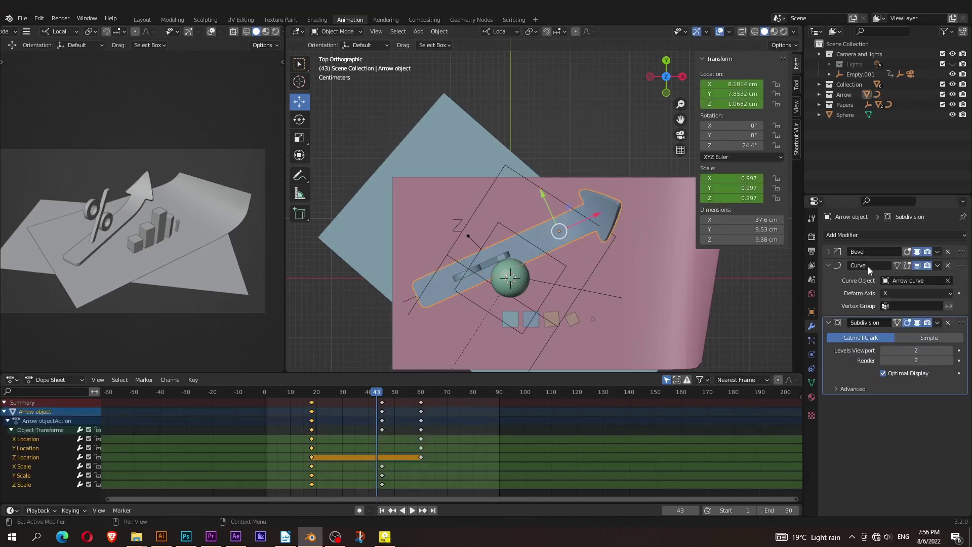
left_click_drag(368, 394, 402, 393)
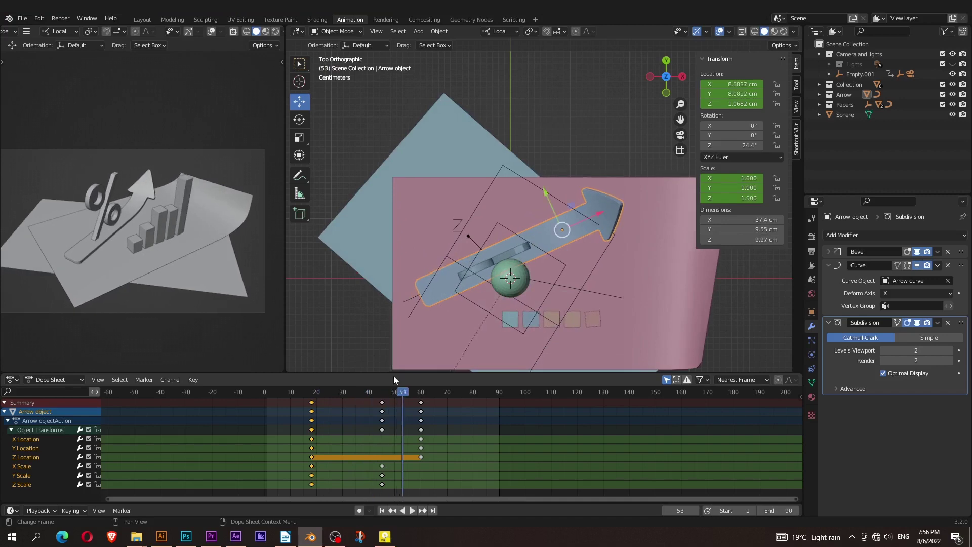
middle_click_drag(410, 324, 483, 190)
left_click(483, 190)
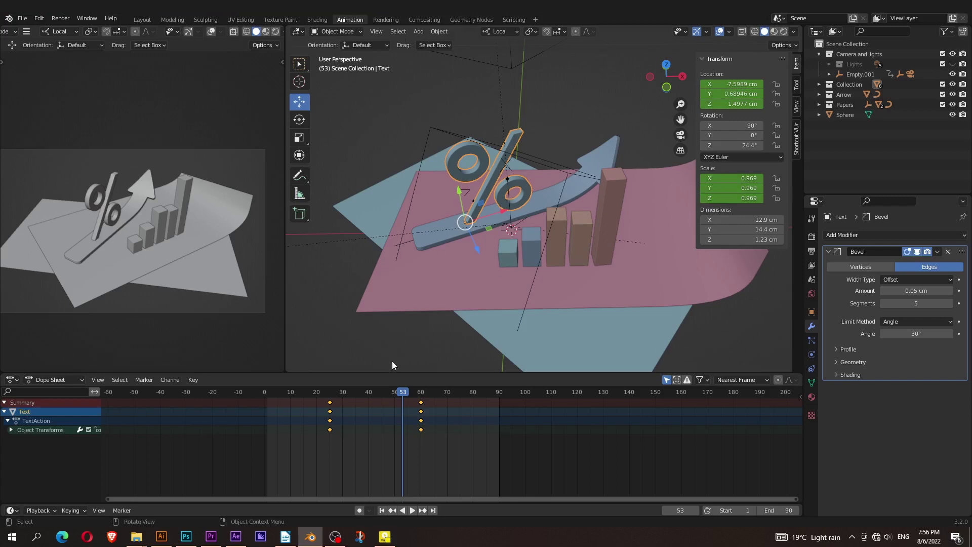
left_click(378, 396)
key("space")
mouse_move(379, 397)
left_mouse_down()
mouse_move(346, 417)
mouse_move(423, 425)
left_mouse_up()
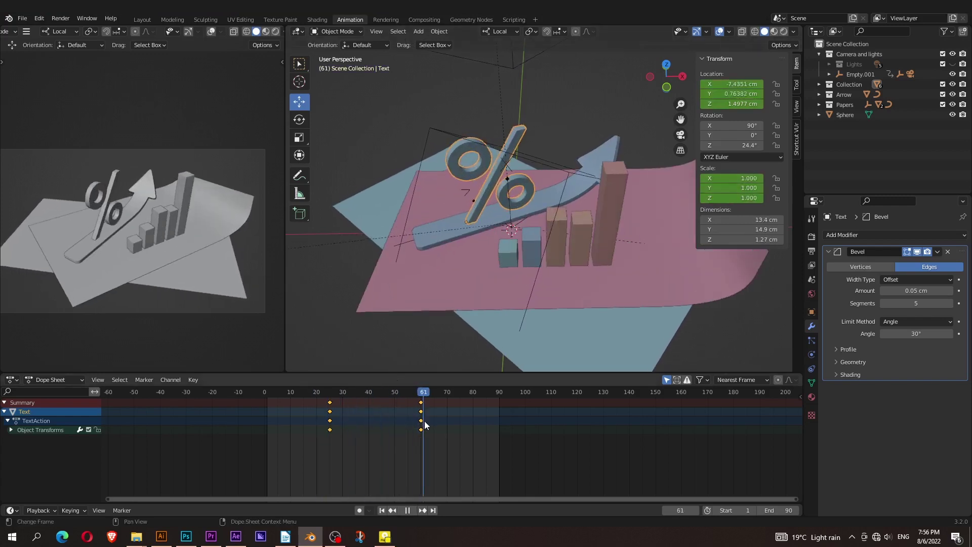
left_click(509, 260)
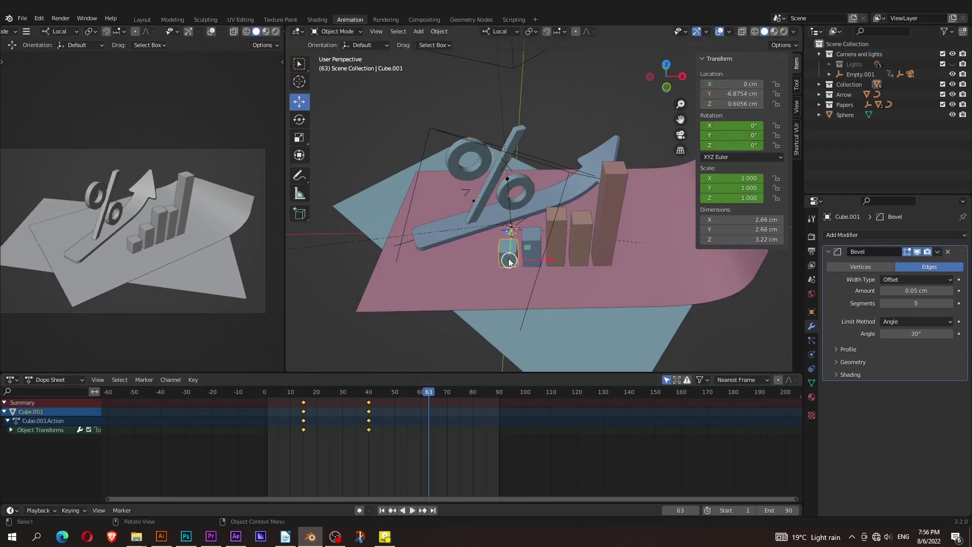
key("space")
left_click_drag(414, 390, 393, 411)
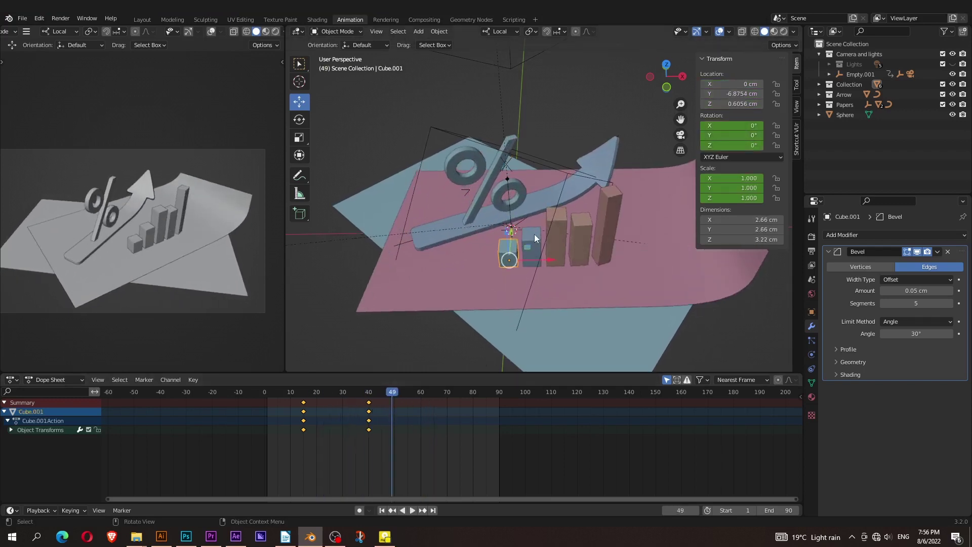
left_click(534, 234, "shift")
left_click(579, 232, "shift")
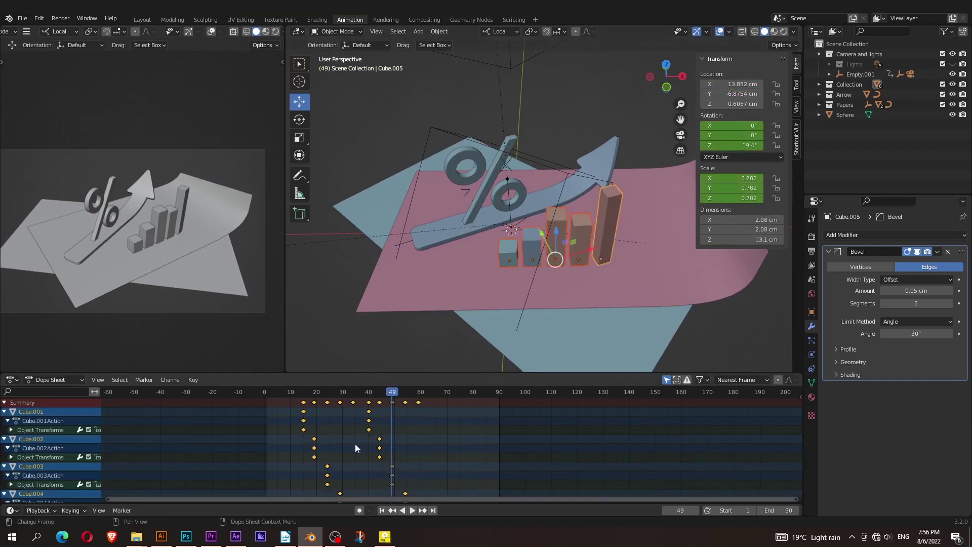
key("ctrl+space")
left_click_drag(494, 102, 481, 108)
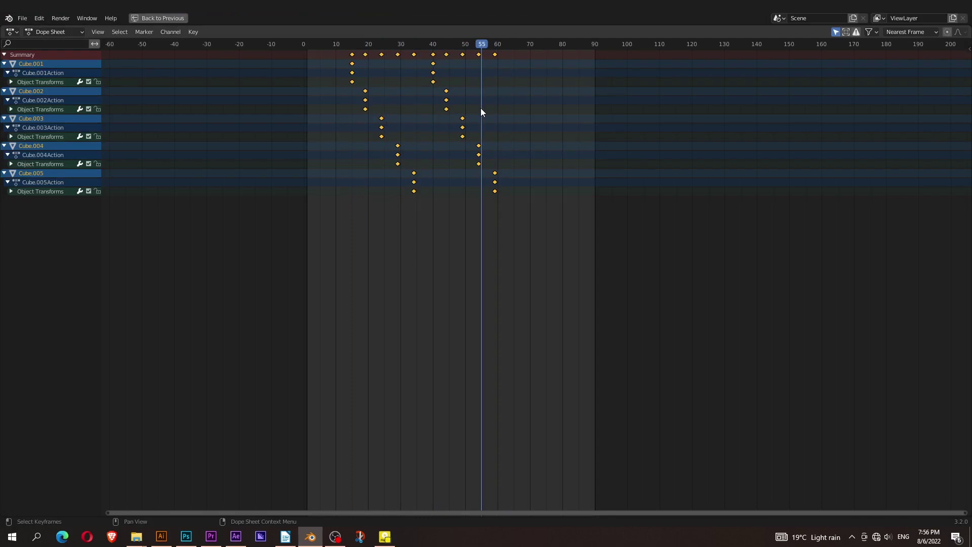
key("ctrl+space")
left_click(410, 391)
mouse_move(411, 391)
left_mouse_down()
mouse_move(321, 404)
mouse_move(419, 419)
left_mouse_up()
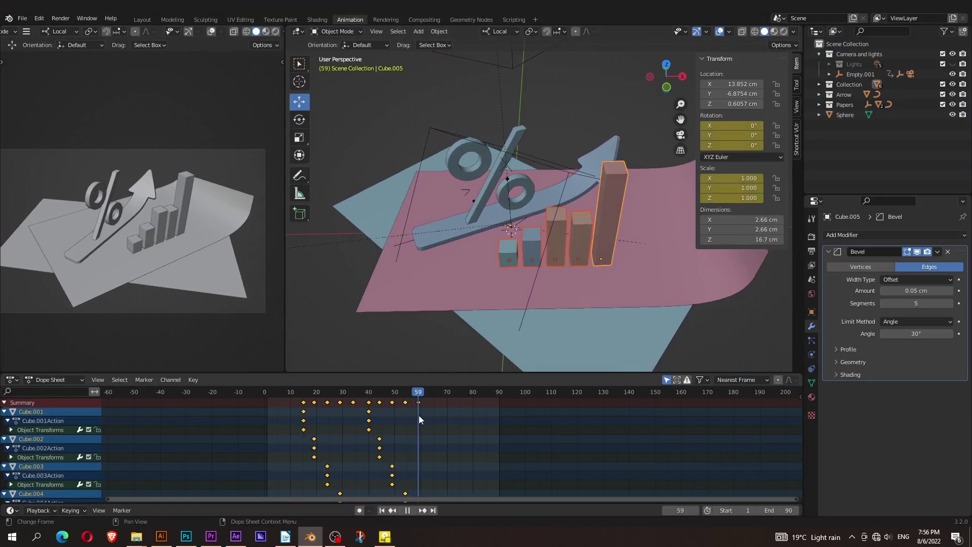
left_click(388, 345)
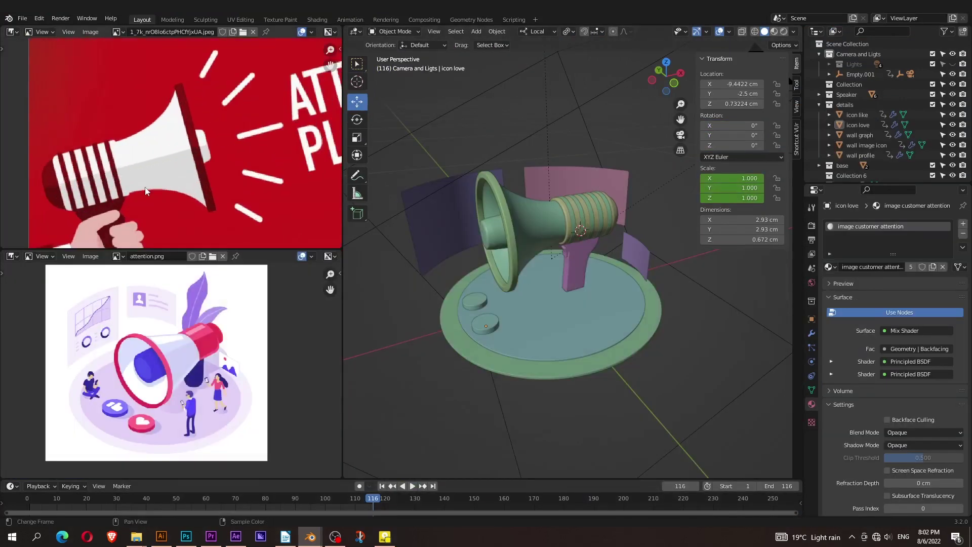
Zoom in around the megaphone and select its rings and horn.
scroll(153, 383, "up", 1)
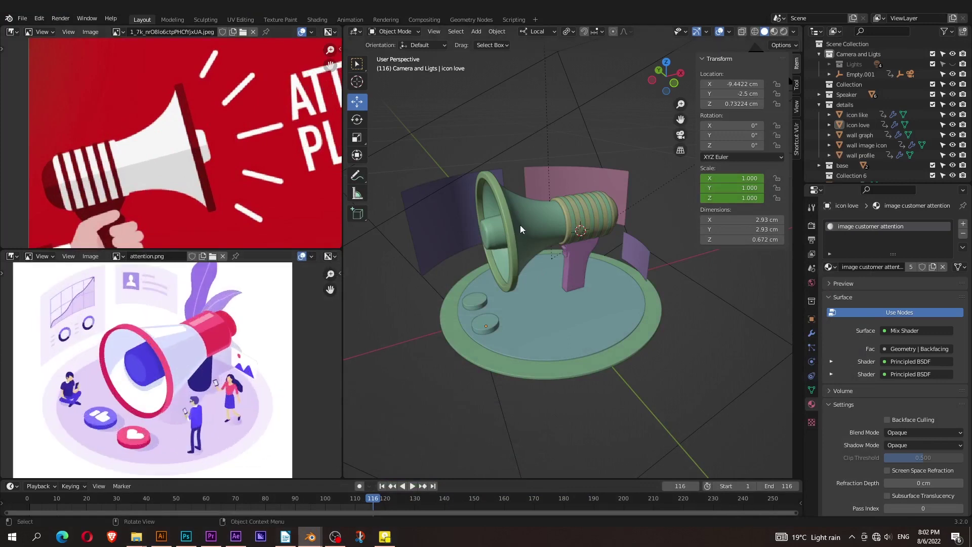
scroll(592, 233, "up", 2)
mouse_move(593, 232)
middle_mouse_down()
mouse_move(558, 265)
mouse_move(510, 275)
middle_mouse_up()
scroll(579, 262, "up", 2)
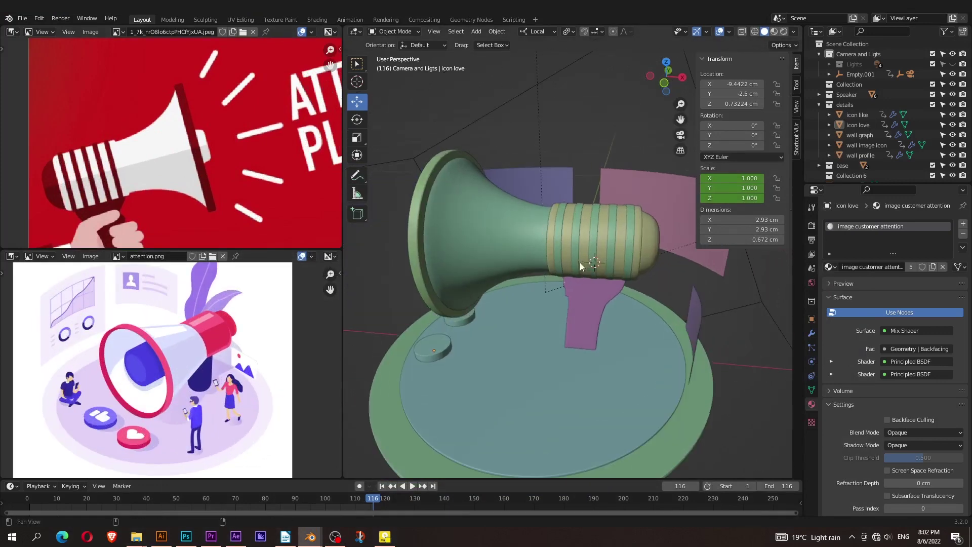
middle_click_drag(580, 262, 588, 286, "shift")
left_click(582, 287)
left_click(469, 271)
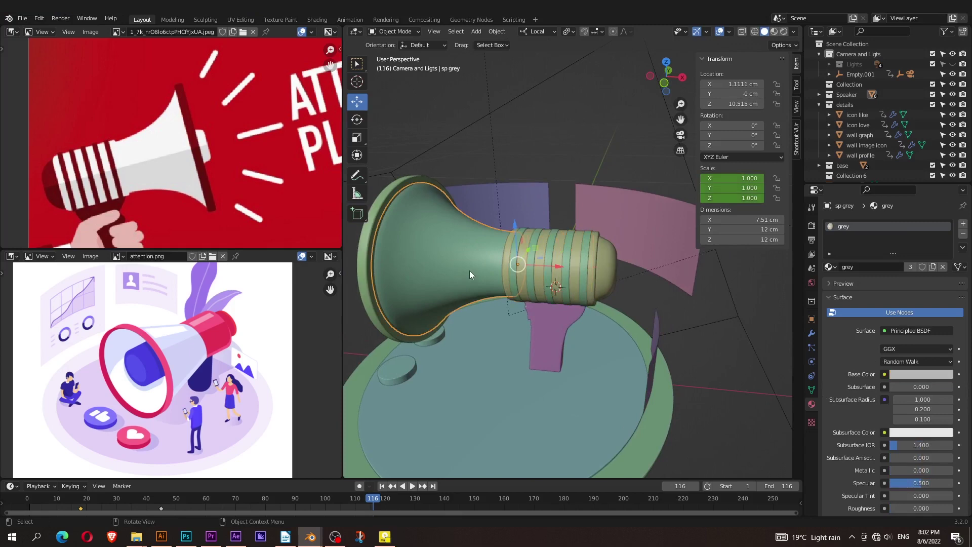
scroll(469, 271, "down", 5)
mouse_move(469, 270)
middle_mouse_down()
mouse_move(471, 202)
mouse_move(487, 302)
middle_mouse_up()
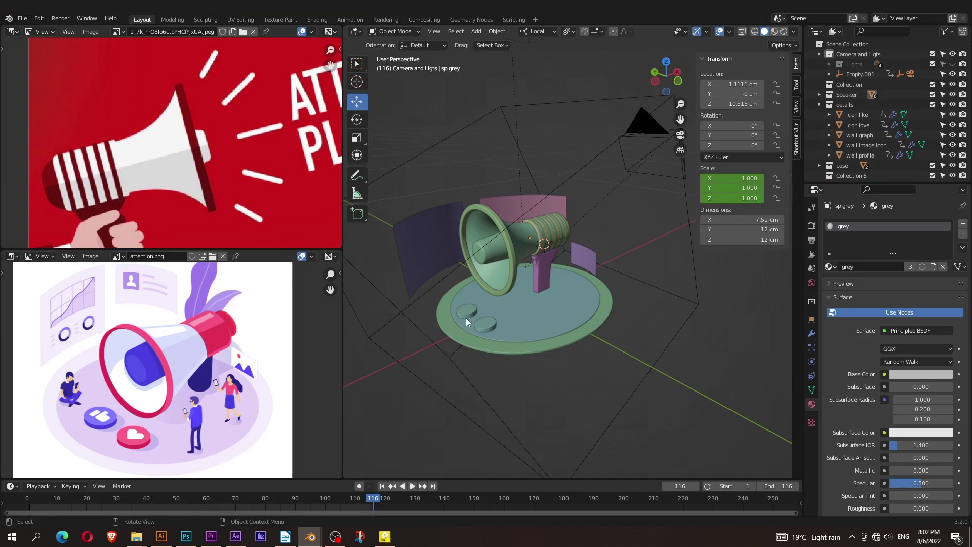
scroll(466, 317, "up", 2)
Select wall graph, wall profile, wall image icon, icon like and icon love, then open UV Editing.
left_click(423, 239)
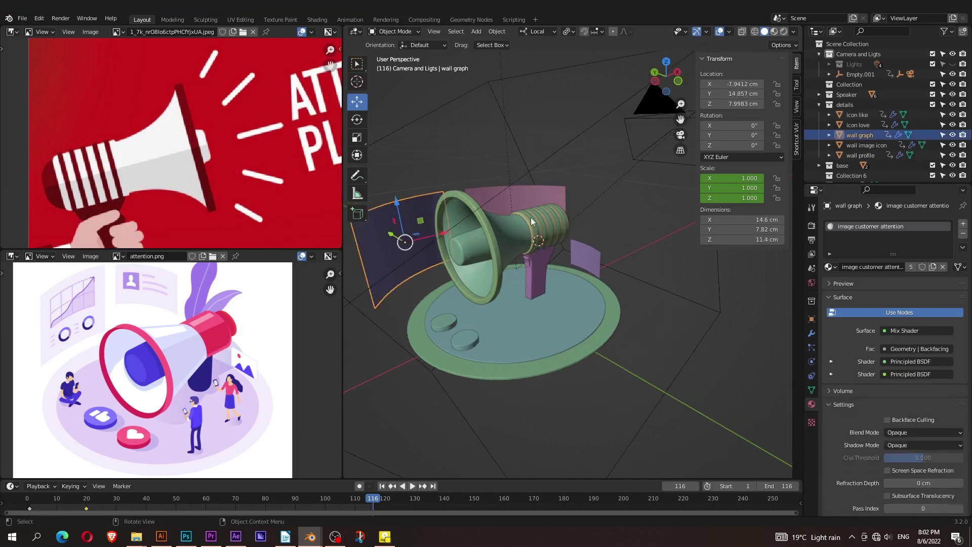
left_click(549, 199, "shift")
left_click(582, 260, "shift")
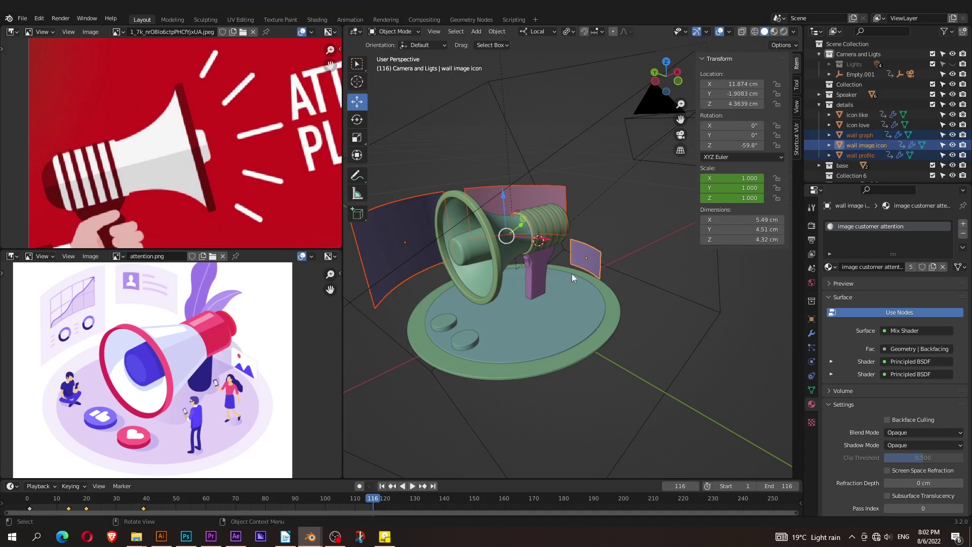
left_click(442, 320, "shift")
left_click(461, 338, "shift")
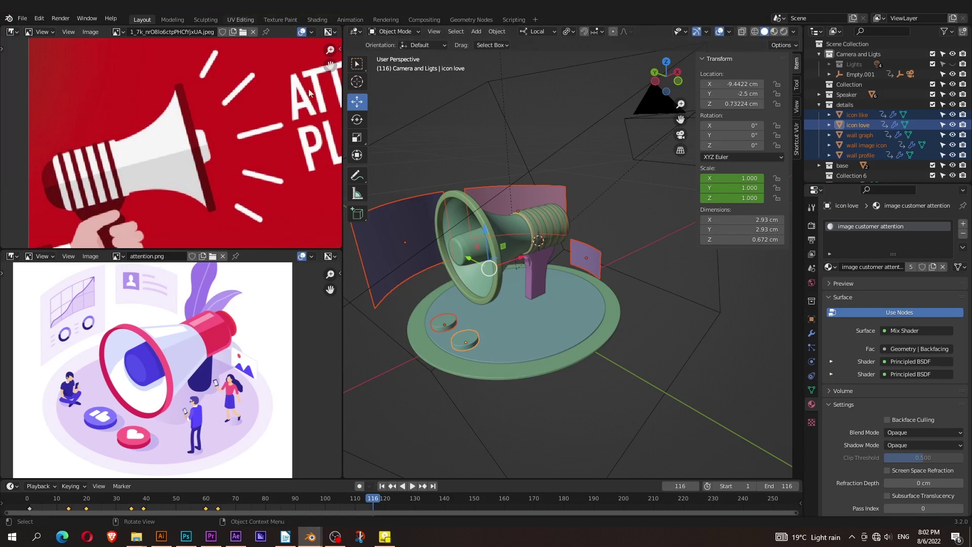
left_click(240, 19)
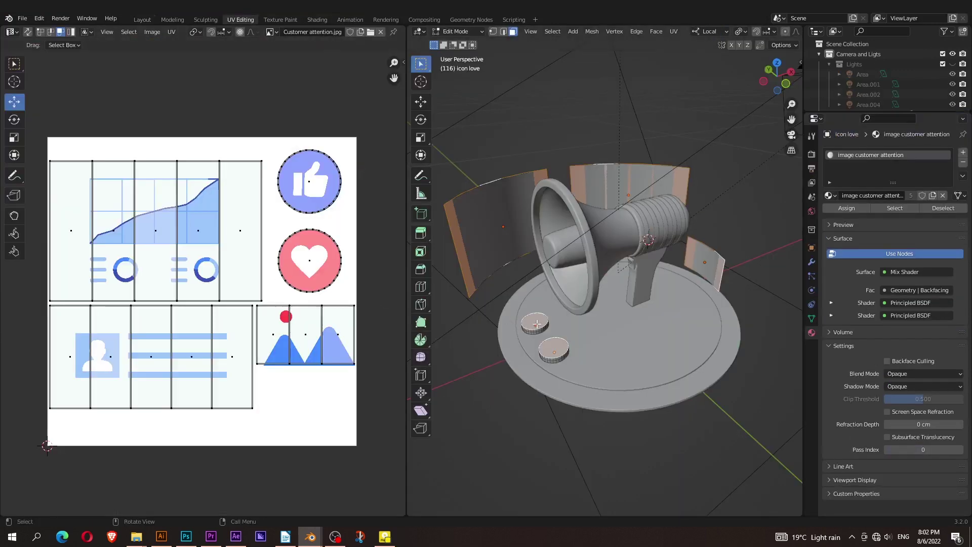
Orbit the megaphone in Material Preview, return to Object Mode and Solid shading, then open Animation.
scroll(709, 33, "down", 3)
scroll(709, 33, "down", 3)
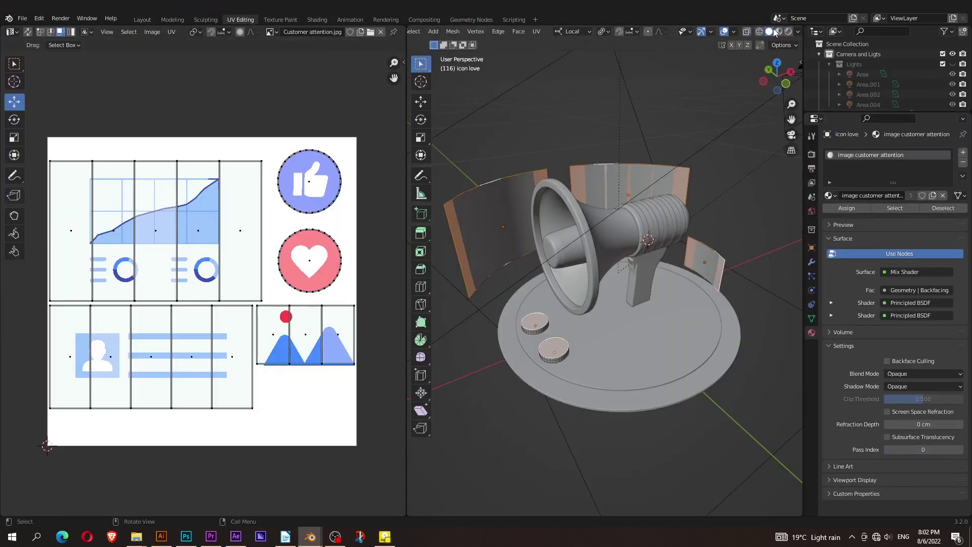
left_click(779, 32)
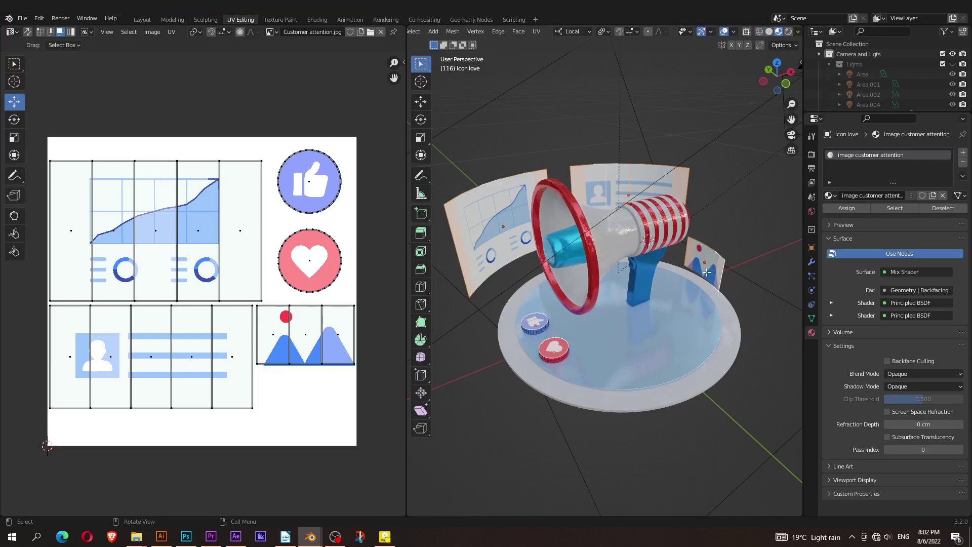
middle_click_drag(627, 307, 601, 300)
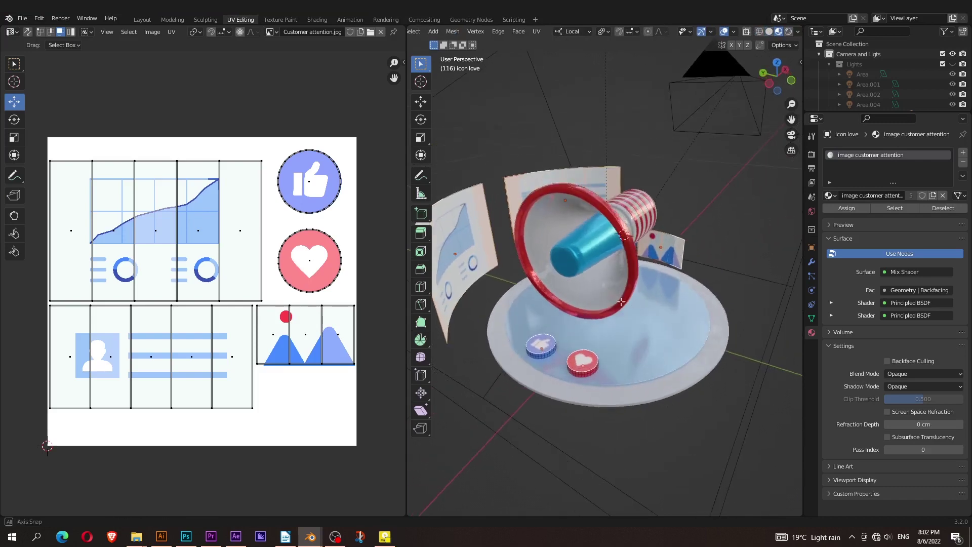
mouse_move(601, 300)
middle_mouse_down()
mouse_move(636, 374)
mouse_move(606, 328)
middle_mouse_up()
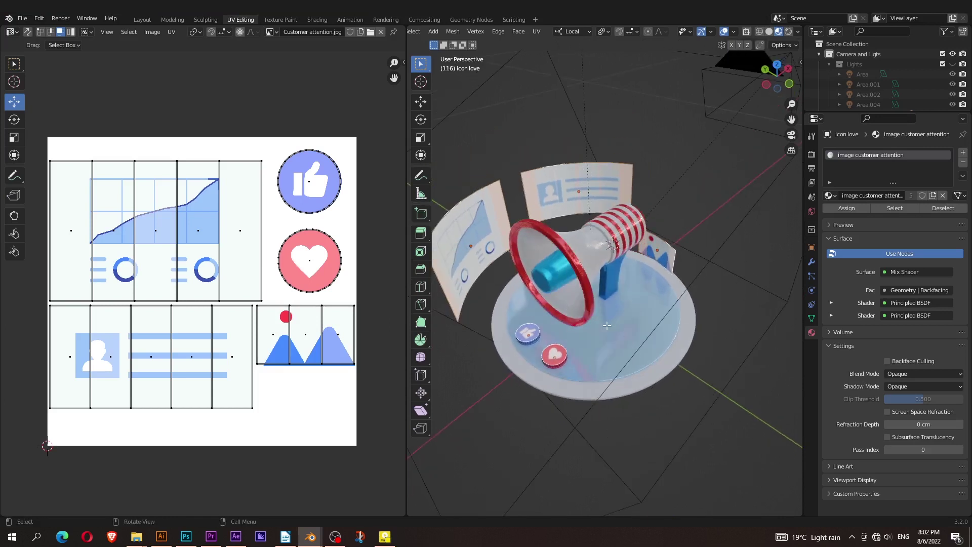
key("Tab")
scroll(652, 38, "down", 5)
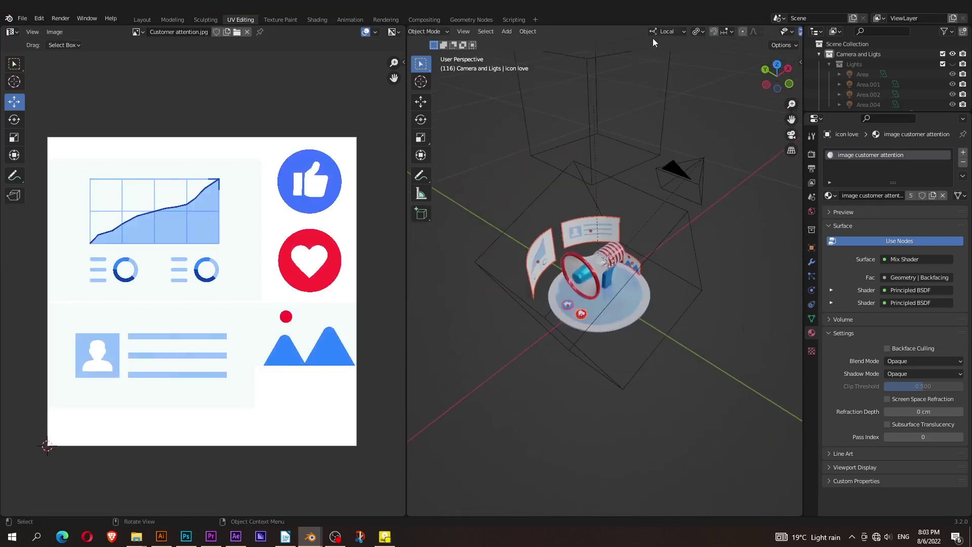
scroll(645, 35, "down", 3)
left_click(765, 31)
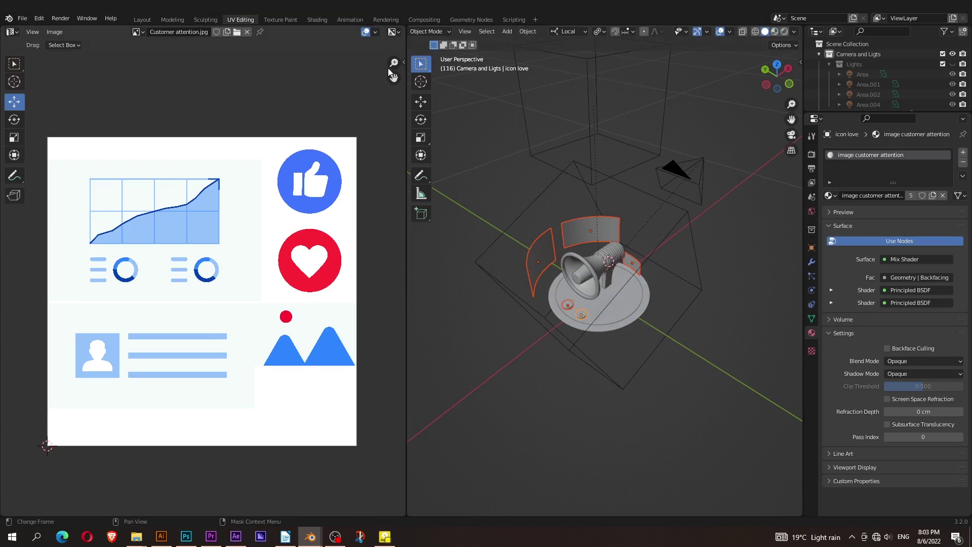
left_click(347, 19)
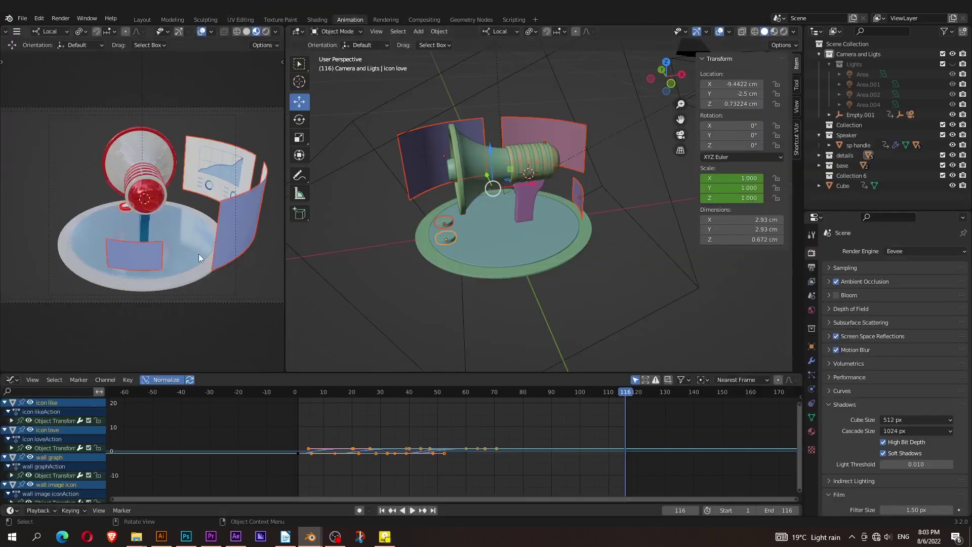
Play the megaphone animation from frame 1, orbiting to see the whole scene and camera.
scroll(114, 268, "down", 2)
scroll(117, 269, "down", 2)
left_click(264, 287)
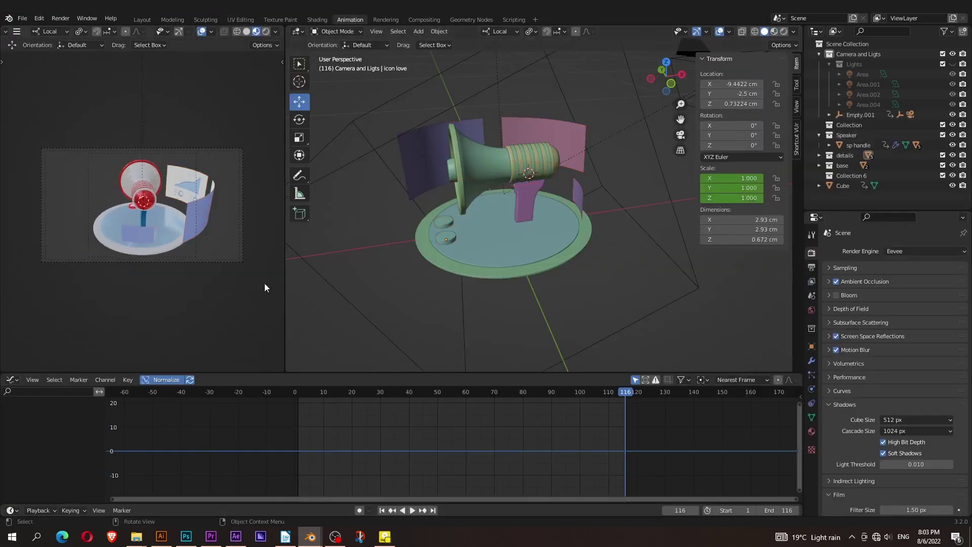
left_click(383, 510)
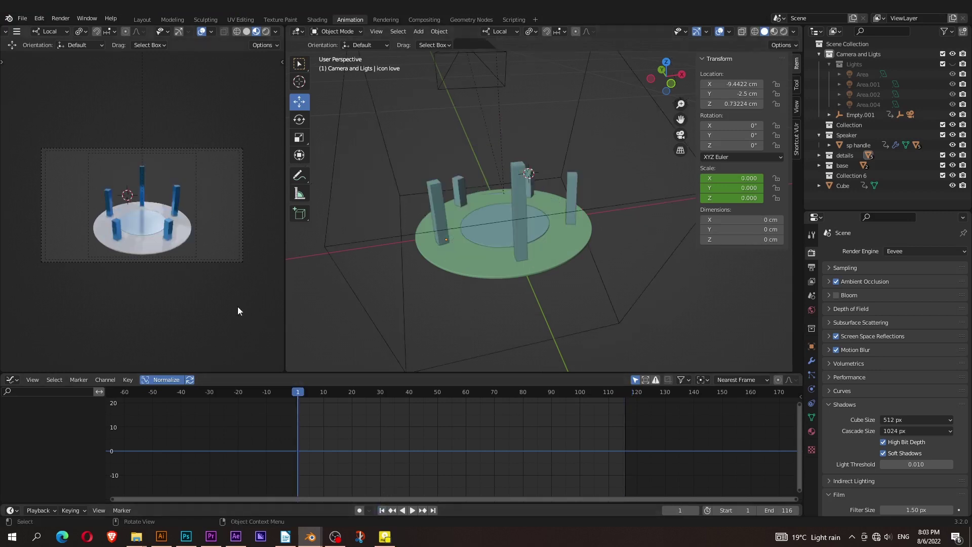
key("space")
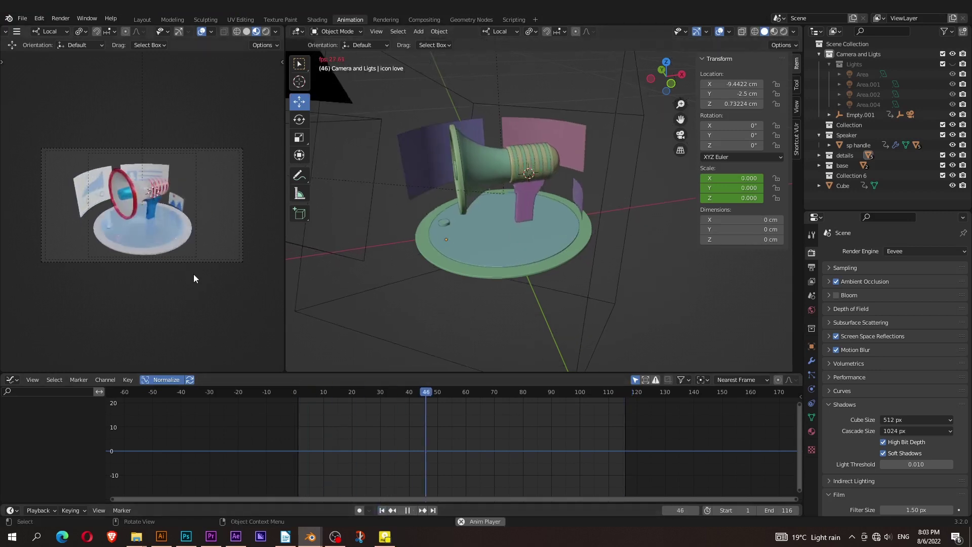
scroll(120, 232, "up", 2)
scroll(120, 233, "up", 2)
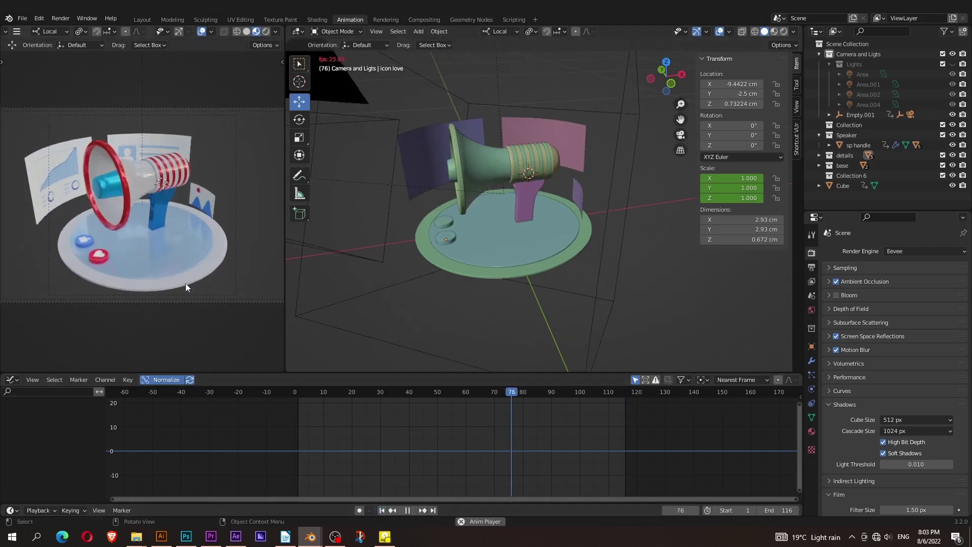
scroll(185, 288, "up", 1)
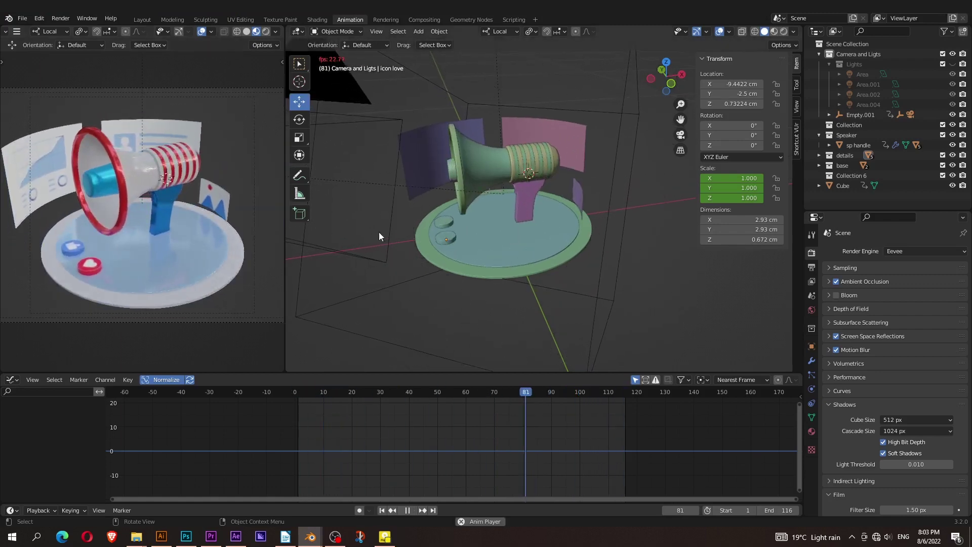
scroll(481, 312, "down", 4)
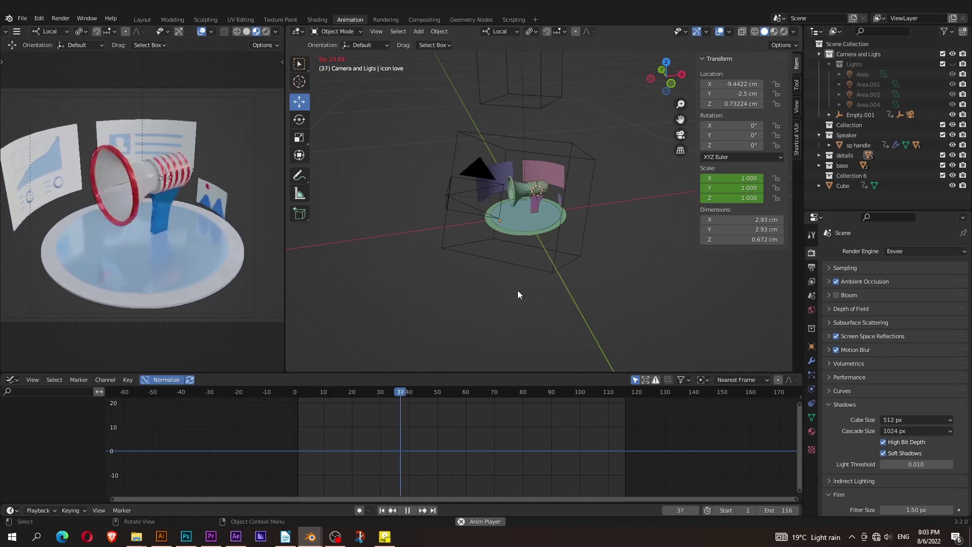
mouse_move(518, 290)
middle_mouse_down()
mouse_move(557, 306)
mouse_move(536, 290)
middle_mouse_up()
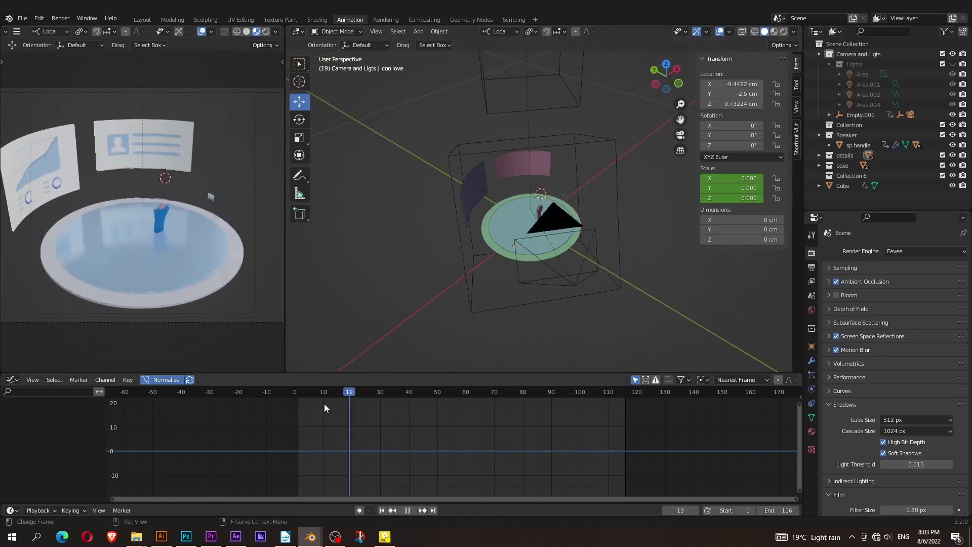
left_click_drag(324, 403, 296, 405)
key("space")
In the Dope Sheet, scrub the Cube pillars' keyframes, then select the sp handle piece.
key("ctrl+Tab")
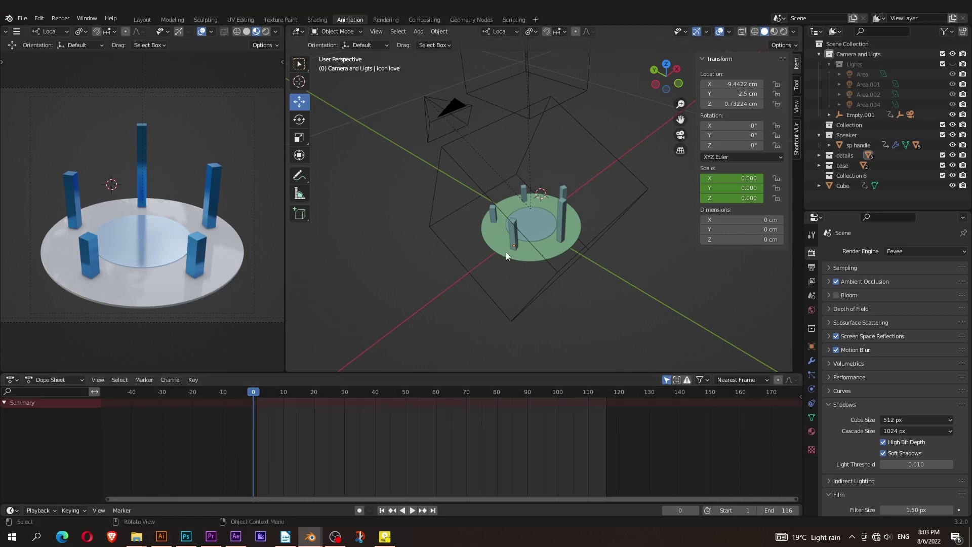
scroll(574, 227, "up", 3)
left_click(576, 229)
mouse_move(258, 398)
left_mouse_down()
mouse_move(328, 430)
mouse_move(268, 402)
mouse_move(381, 394)
left_mouse_up()
left_click(504, 217)
Select the sp back, sp grey and sp middle megaphone pieces and play their scale-in animation.
left_click(557, 152)
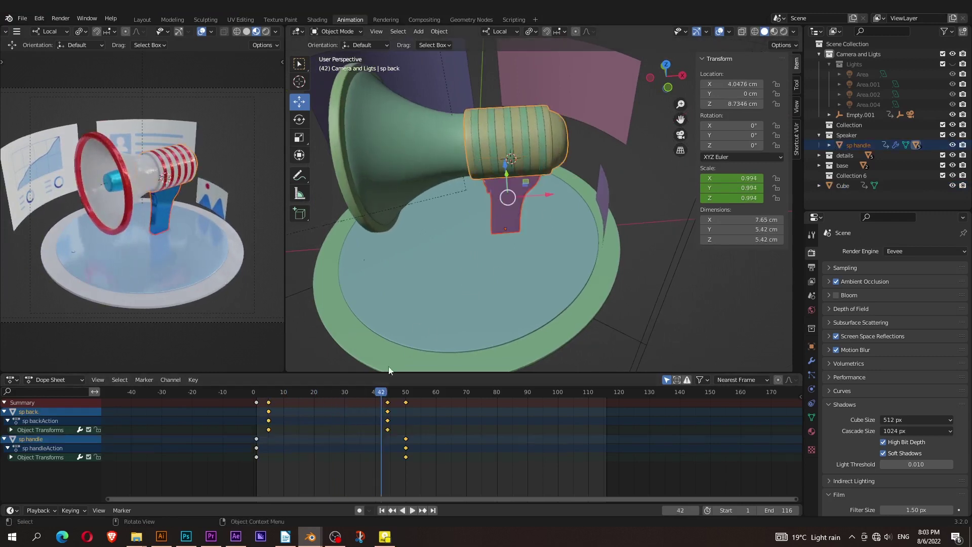
left_click(406, 392)
left_click(427, 202, "shift")
scroll(427, 202, "down", 2)
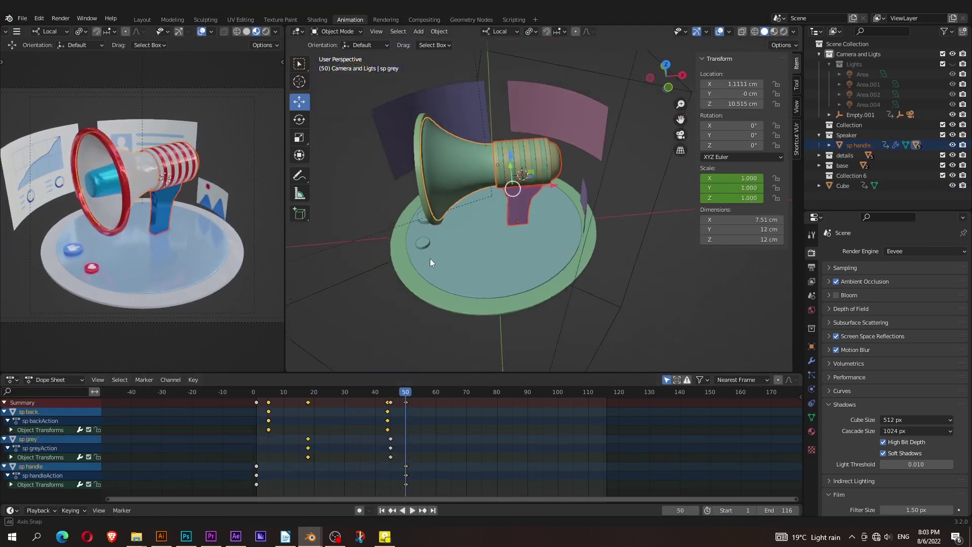
middle_click_drag(430, 262, 473, 235)
left_click(473, 235, "shift")
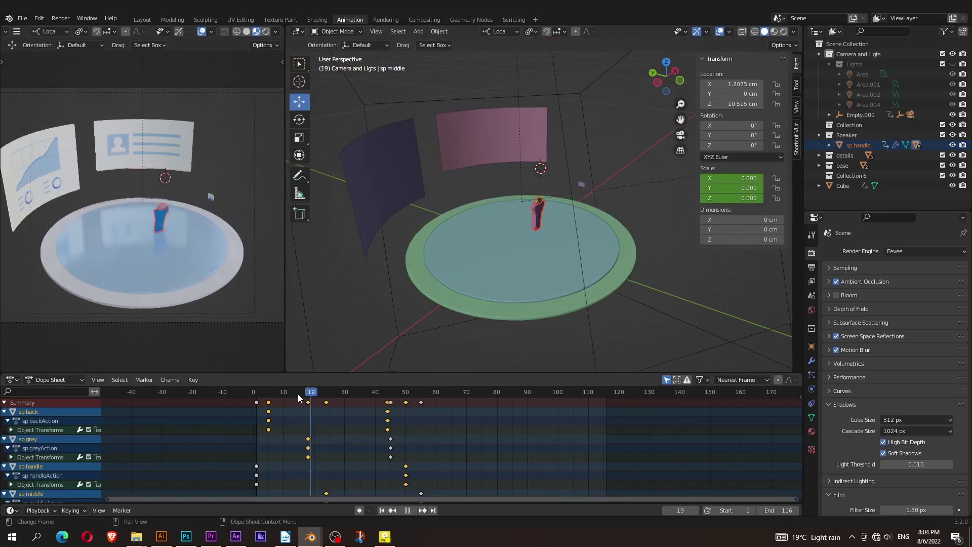
left_click_drag(405, 394, 256, 394)
key("space")
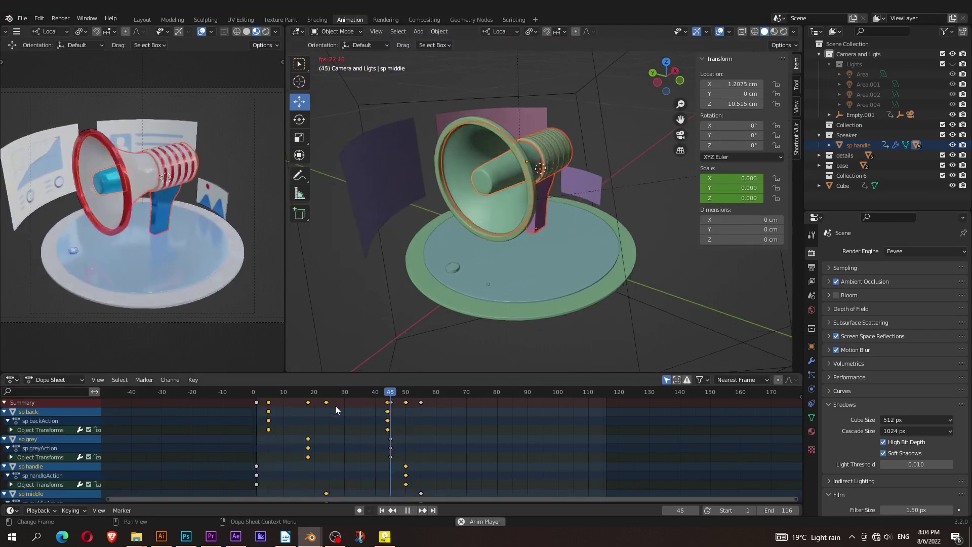
key("space")
Select the sp handle, sp grey and sp middle pieces and replay from around frame 24.
left_click(353, 309)
middle_click_drag(528, 220, 476, 235)
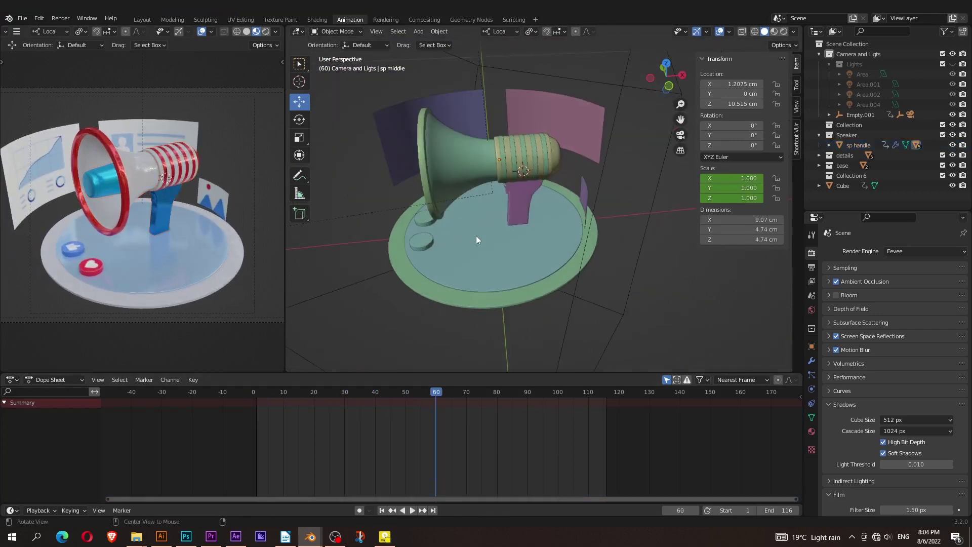
left_click(517, 217)
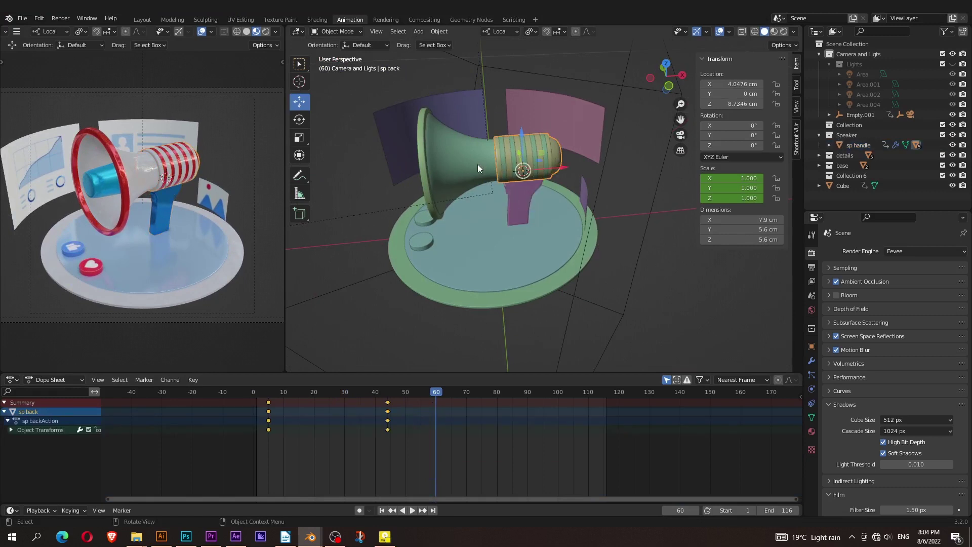
left_click(478, 164)
middle_click_drag(400, 210, 480, 199)
left_click(506, 192)
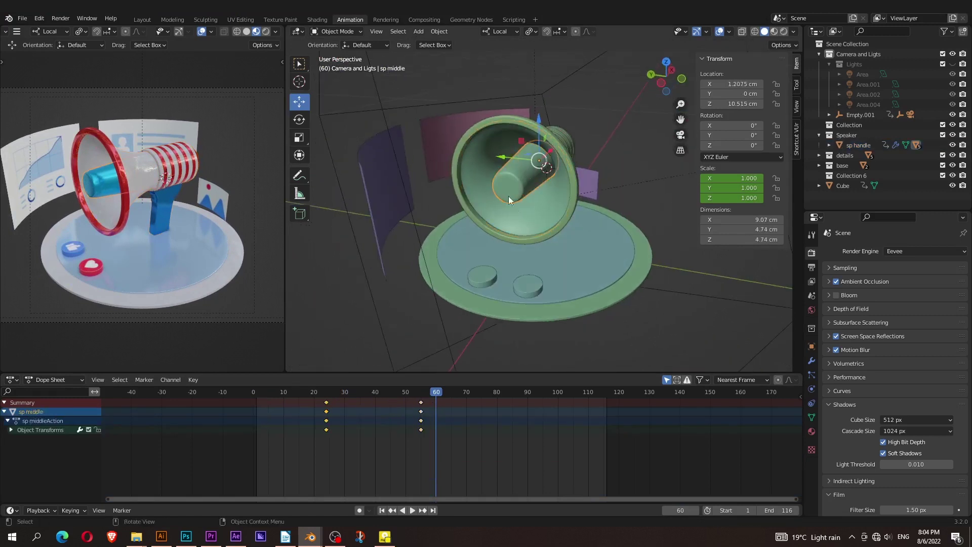
left_click(324, 394)
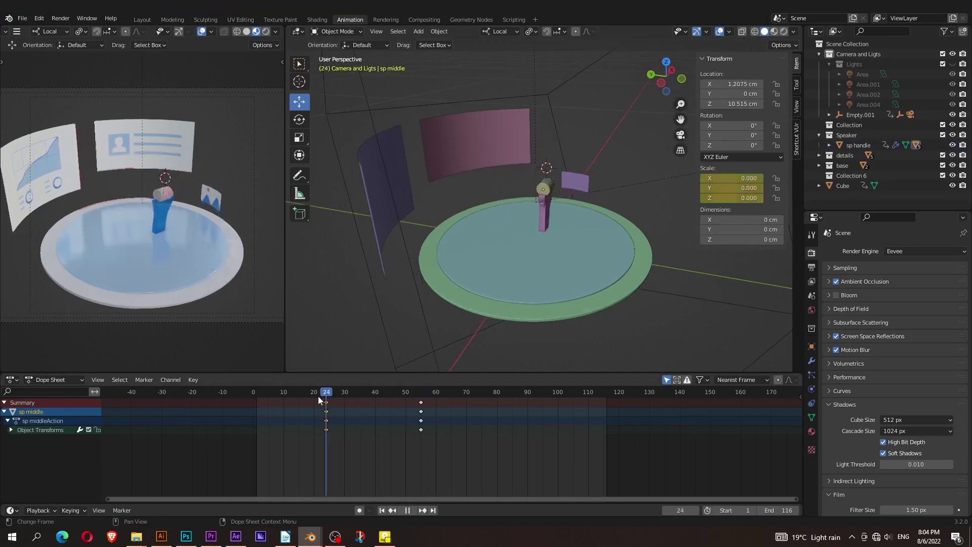
key("space")
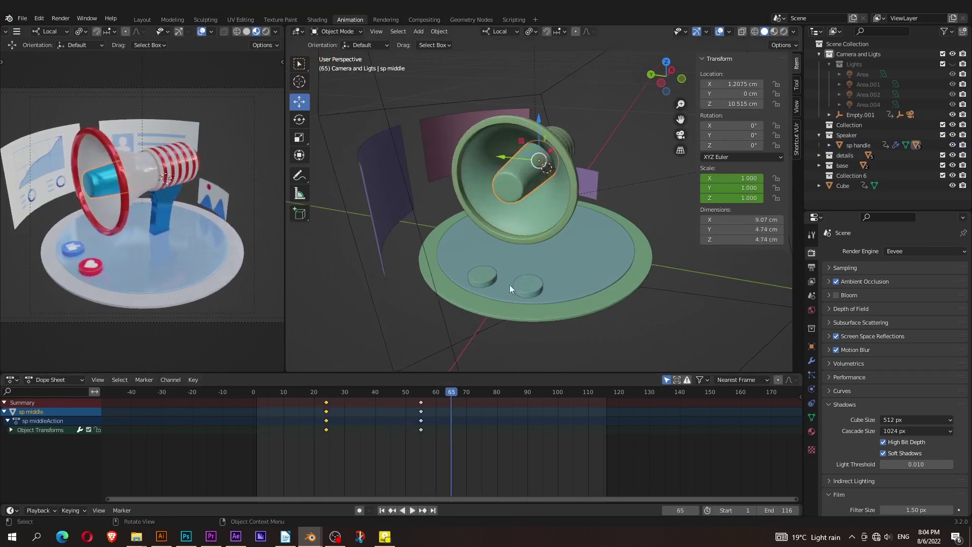
Select the icon love disc and scrub between frames 48 and 56 to watch it grow.
mouse_move(509, 285)
middle_mouse_down()
mouse_move(453, 279)
mouse_move(472, 256)
middle_mouse_up()
left_click(425, 255)
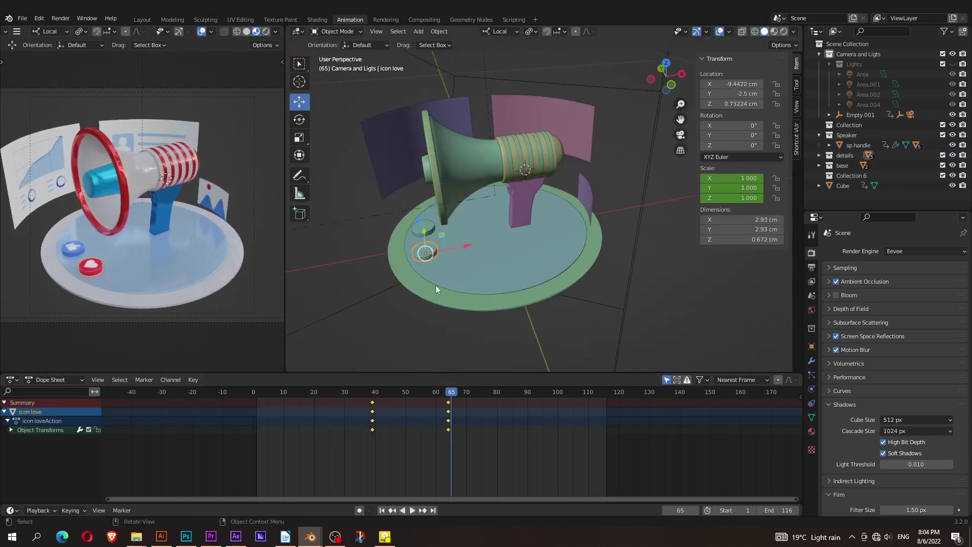
mouse_move(454, 393)
left_mouse_down()
mouse_move(400, 393)
mouse_move(424, 394)
left_mouse_up()
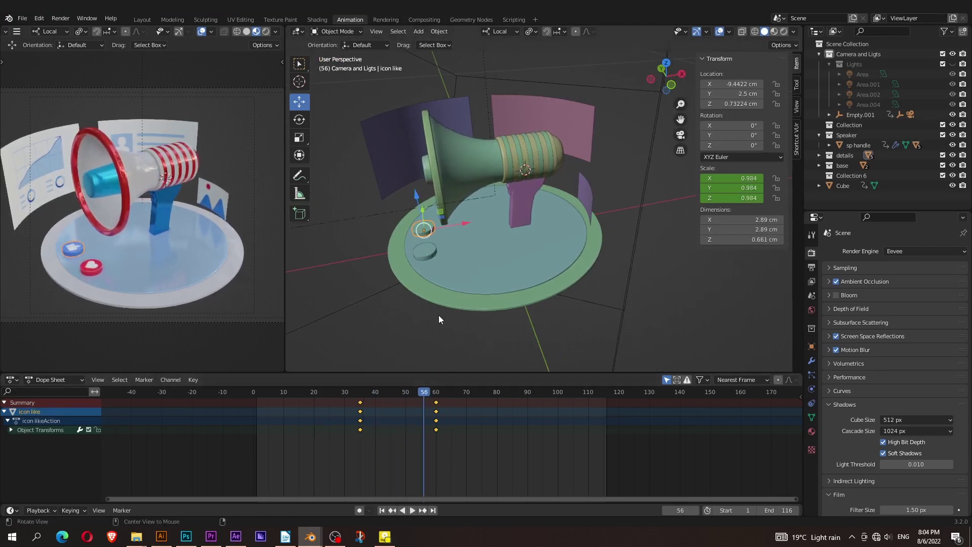
middle_click_drag(438, 315, 448, 311)
Select the wall graph, pink back wall and purple panel and play their pop-up animation.
left_click(389, 187)
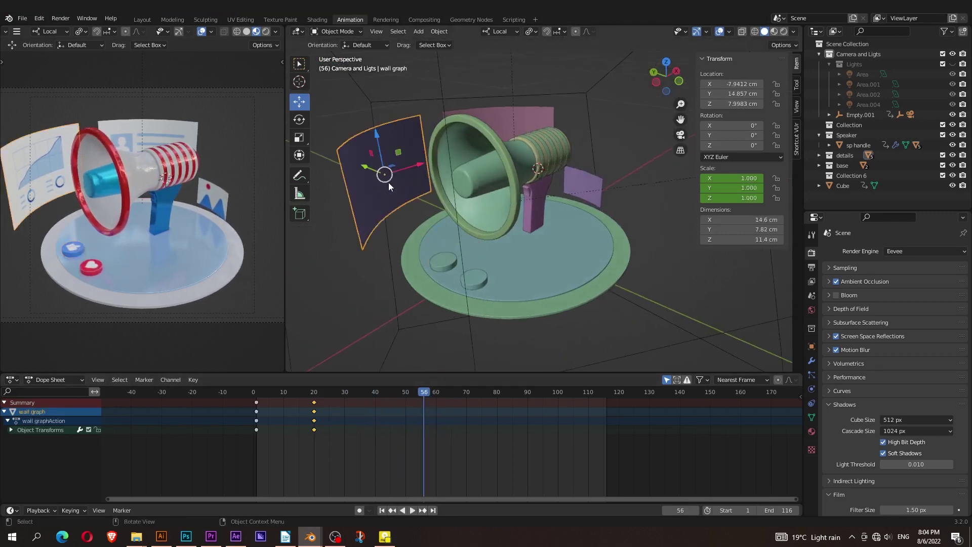
left_click(531, 118, "shift")
left_click(567, 186, "shift")
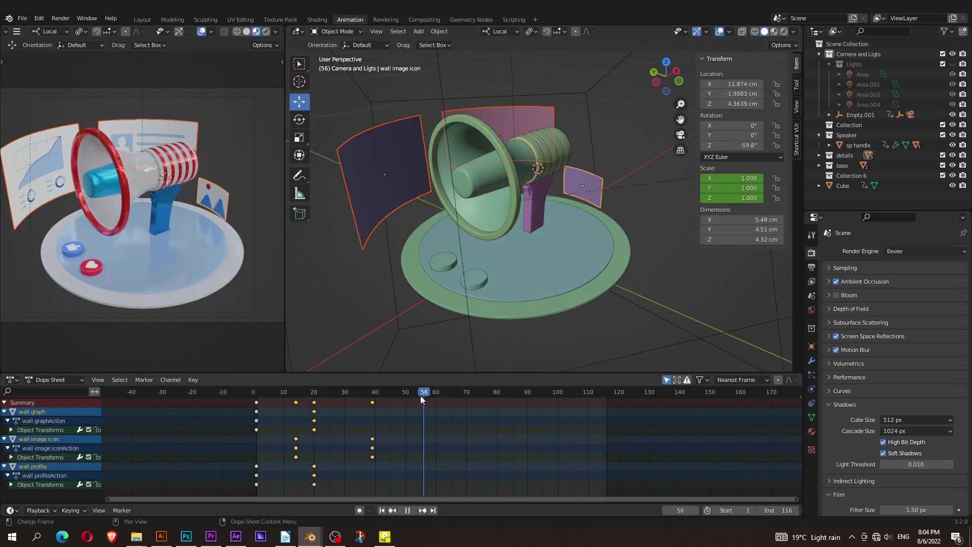
key("shift+Left")
key("space")
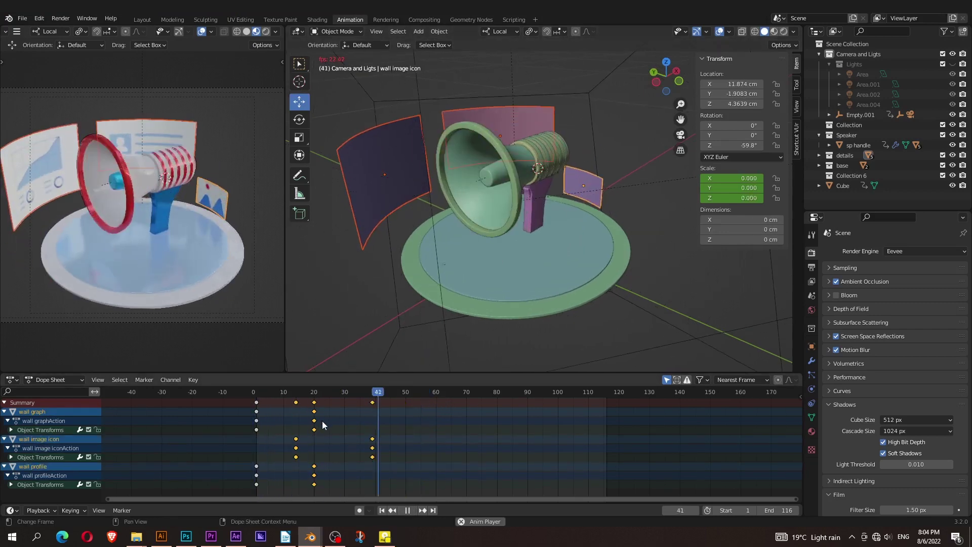
key("space")
left_click_drag(466, 405, 388, 401)
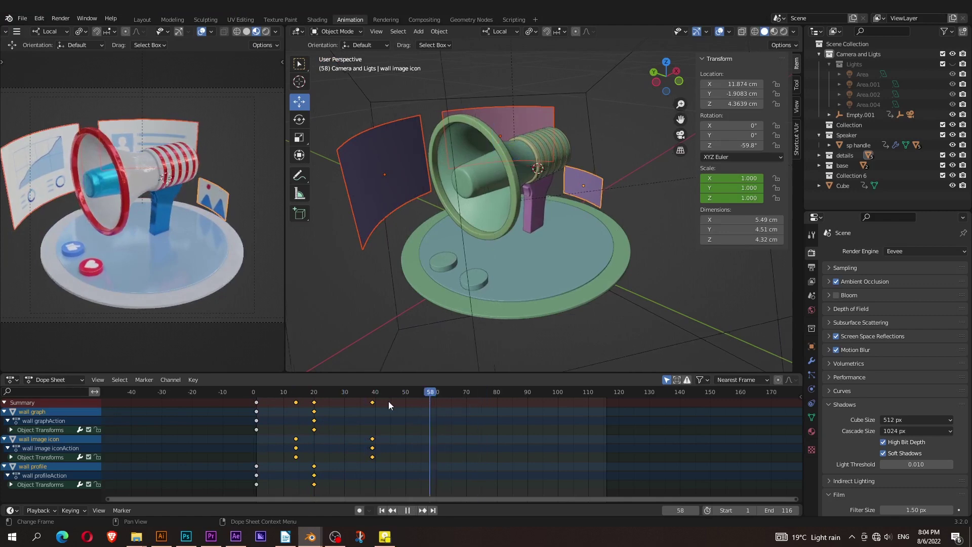
key("shift+Left")
left_click(591, 170)
key("space")
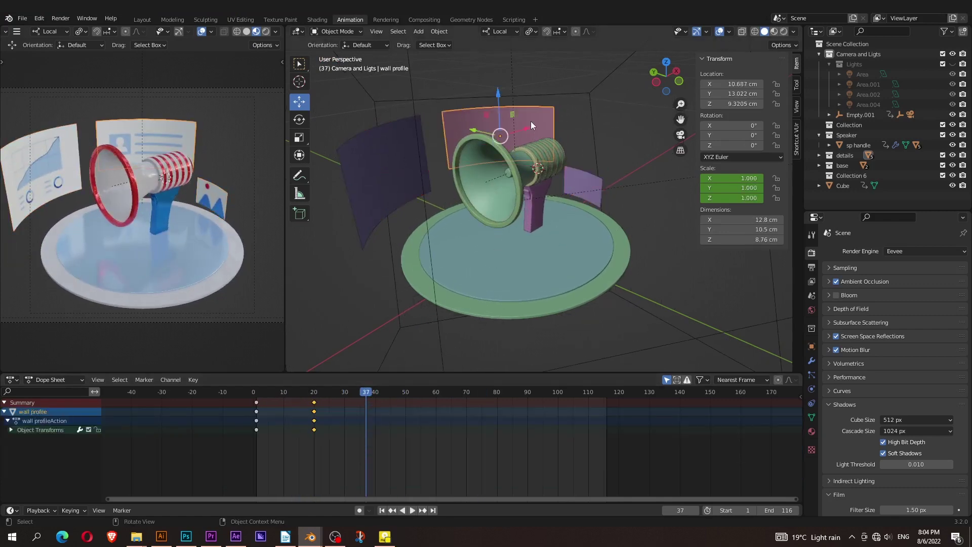
Play the full scene while orbiting out to the camera, stopping at frame 114.
left_click(358, 159)
left_click(363, 296)
key("space")
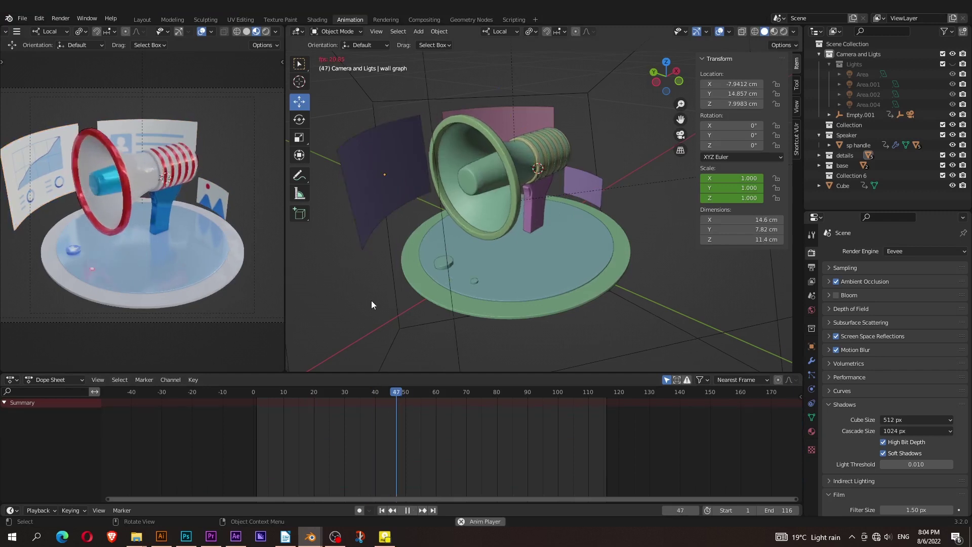
scroll(465, 234, "down", 4)
mouse_move(465, 230)
middle_mouse_down()
mouse_move(525, 272)
mouse_move(454, 302)
middle_mouse_up()
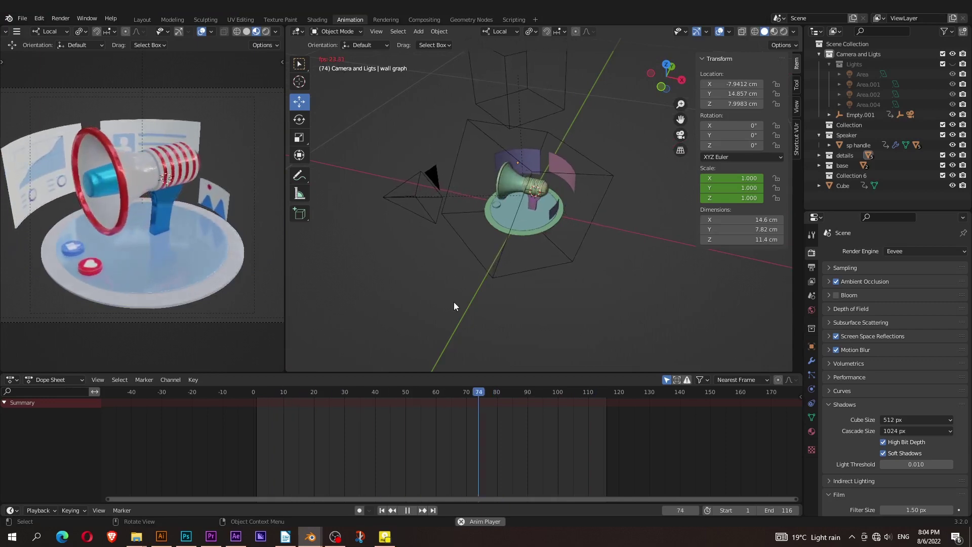
key("space")
Scrub the Empty.001 rig and hexagon empty rotation animation, then deselect the hexagon empty.
left_click(468, 173)
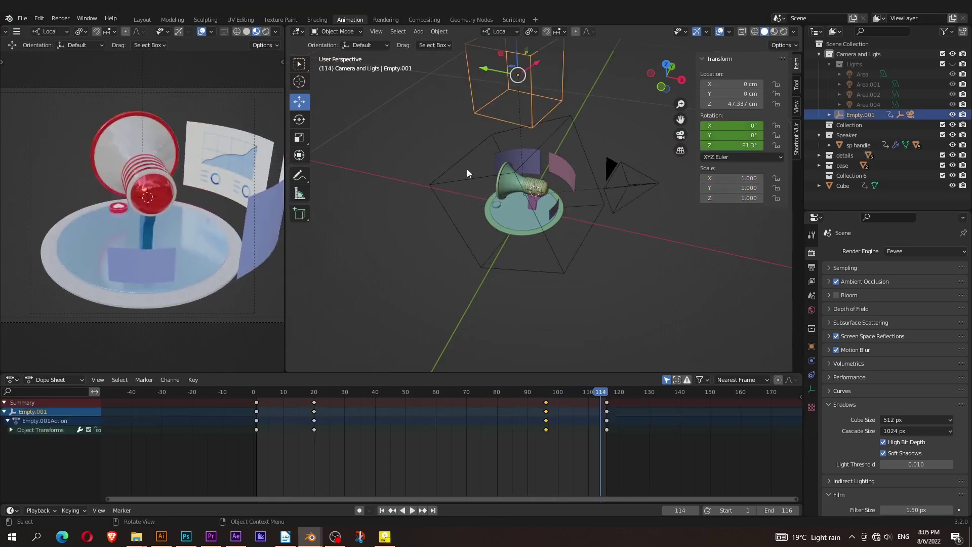
mouse_move(579, 396)
left_mouse_down()
mouse_move(290, 403)
mouse_move(612, 453)
left_mouse_up()
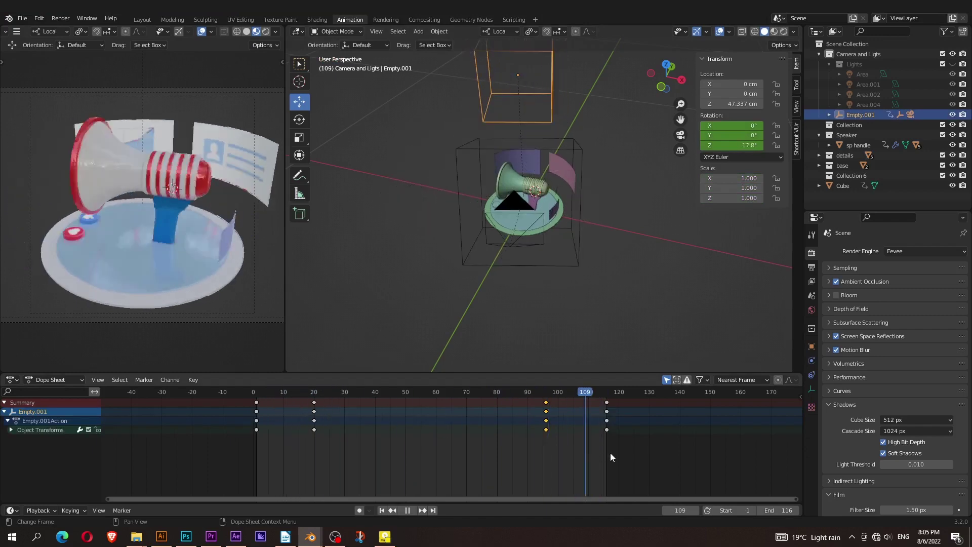
left_click(564, 268)
left_click_drag(734, 125, 726, 125)
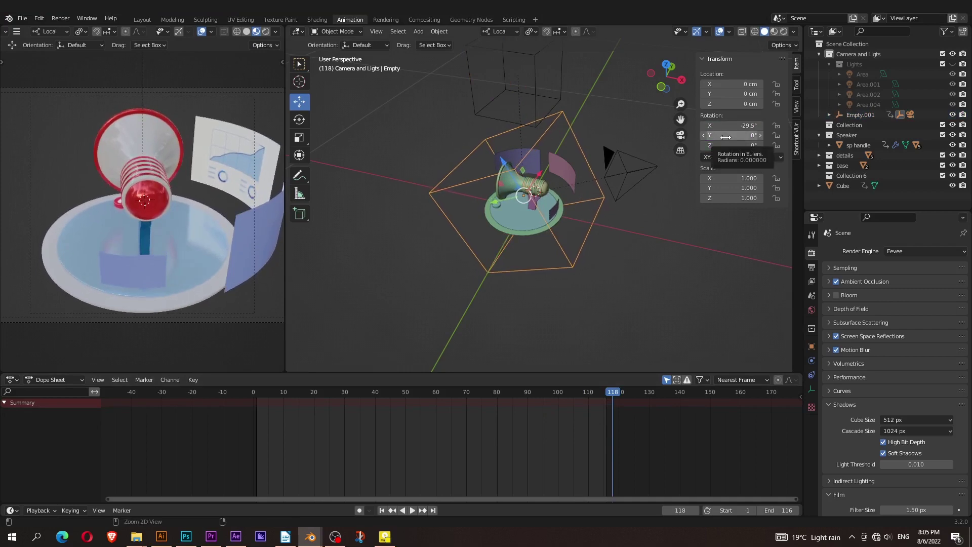
left_click(489, 349)
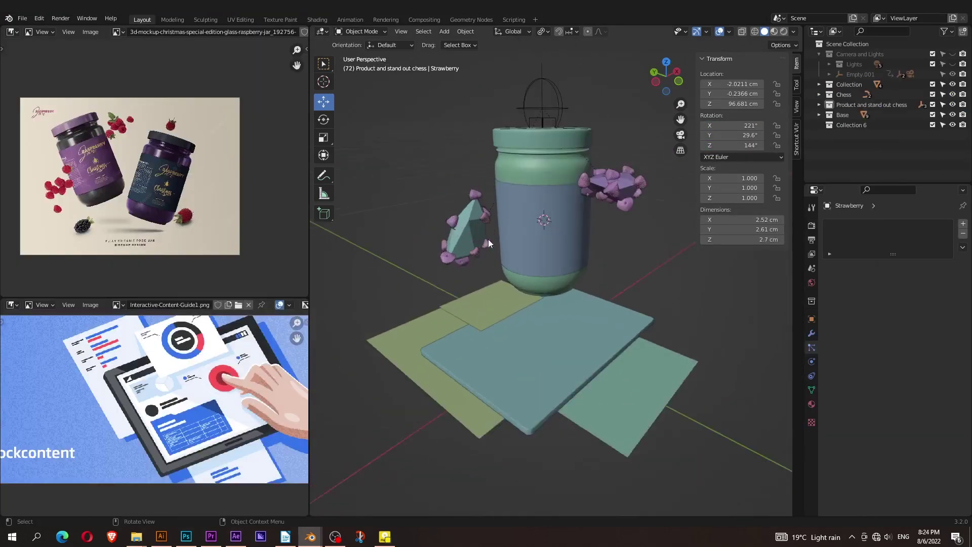
Preview the jar scene with its materials and textures, then return to solid shading.
mouse_move(488, 239)
middle_mouse_down()
mouse_move(413, 301)
mouse_move(496, 305)
mouse_move(474, 306)
middle_mouse_up()
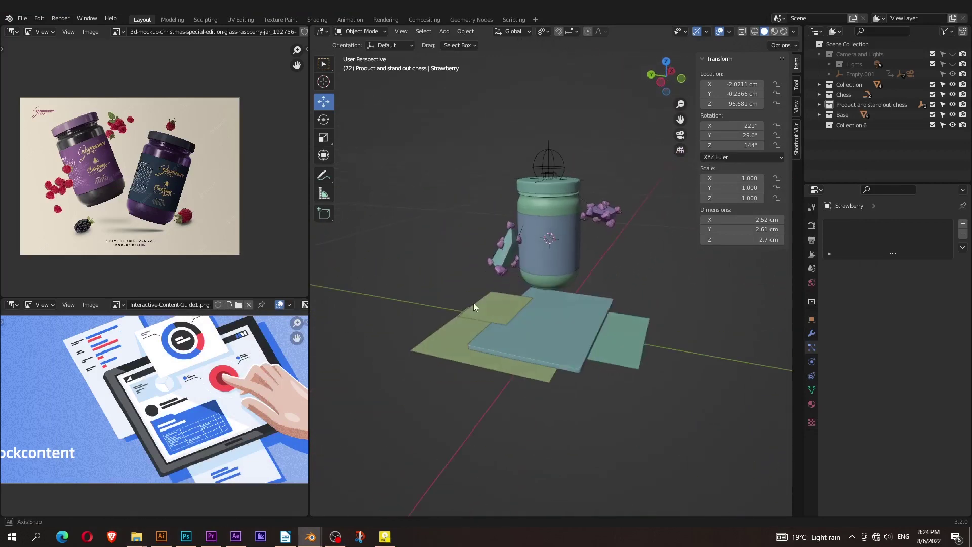
scroll(556, 242, "up", 1)
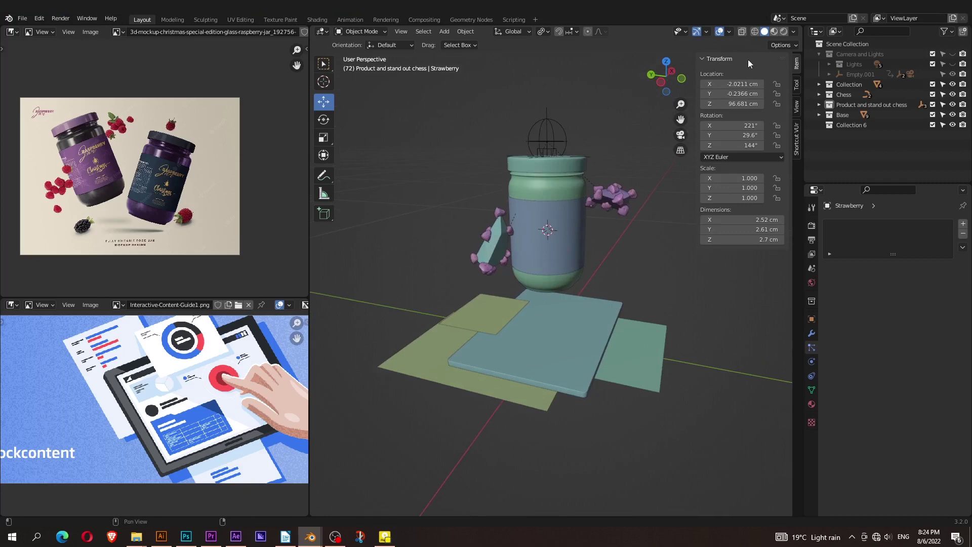
left_click(774, 32)
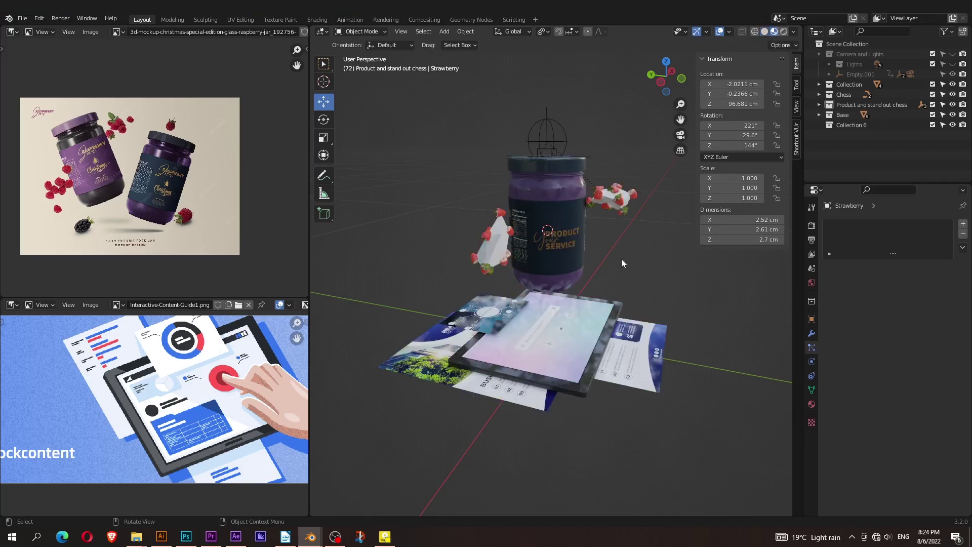
scroll(621, 260, "up", 2)
mouse_move(622, 259)
middle_mouse_down()
mouse_move(500, 291)
mouse_move(455, 287)
mouse_move(567, 303)
mouse_move(611, 339)
mouse_move(663, 343)
mouse_move(569, 250)
middle_mouse_up()
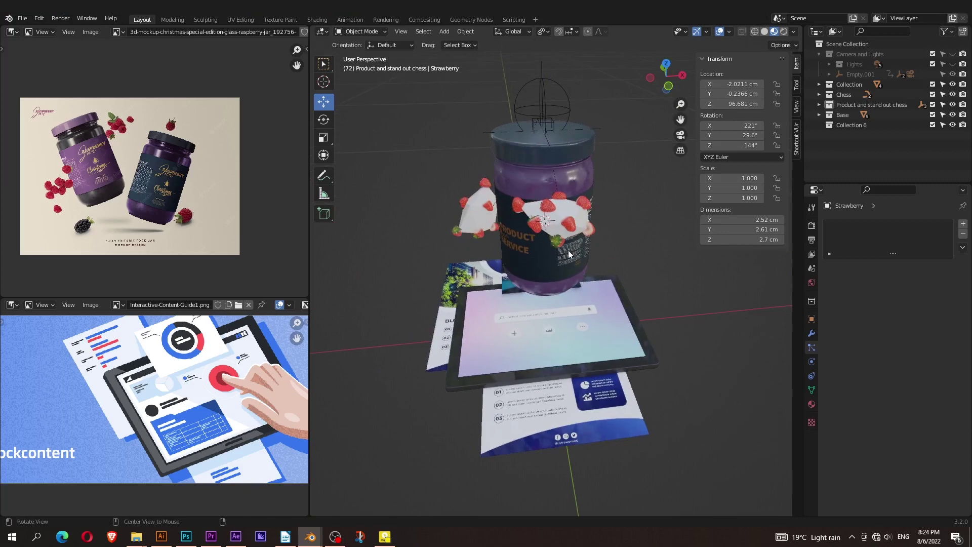
left_click(765, 31)
Select Plane.001 under the jar, deselect everything with Alt+A, and orbit the scene.
left_click(591, 406)
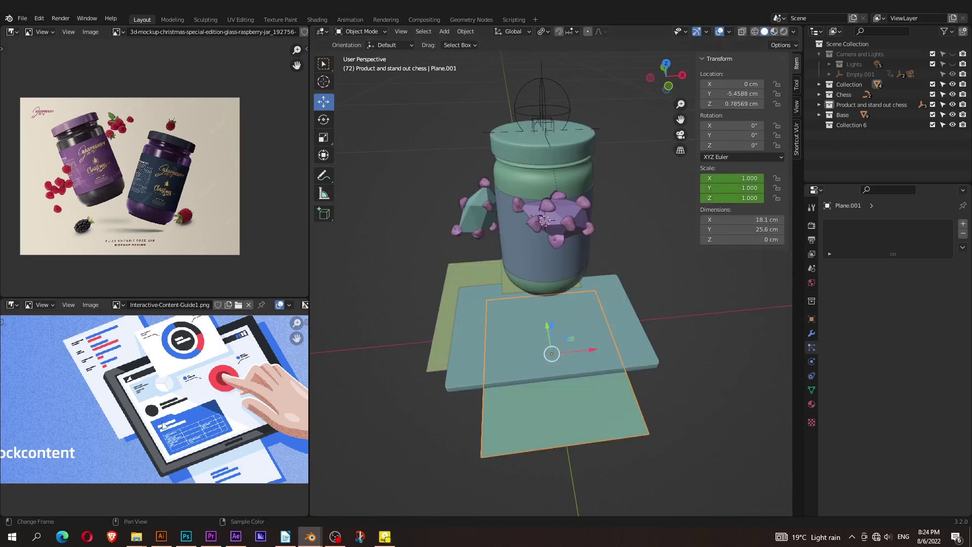
scroll(163, 427, "down", 2)
scroll(163, 427, "up", 2)
scroll(167, 221, "up", 4)
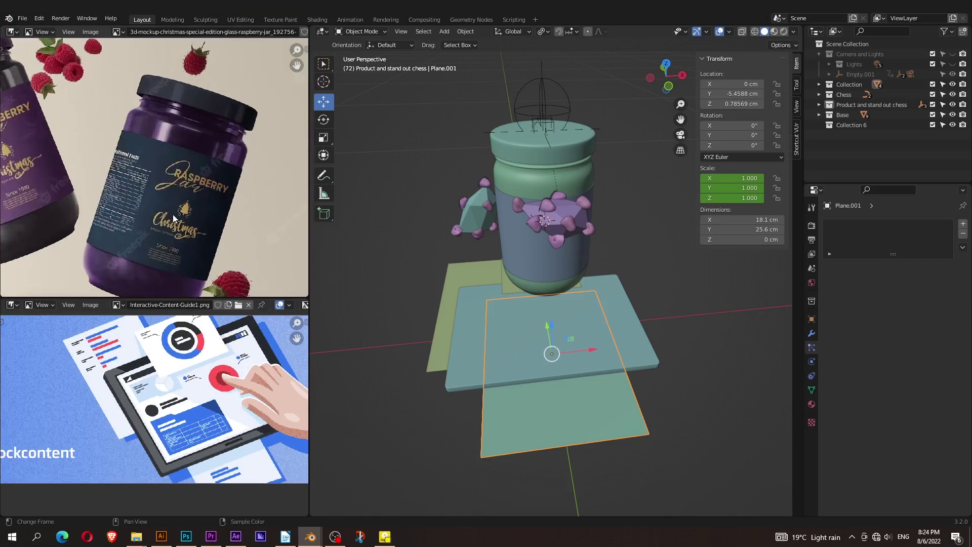
scroll(173, 214, "down", 2)
scroll(173, 214, "down", 3)
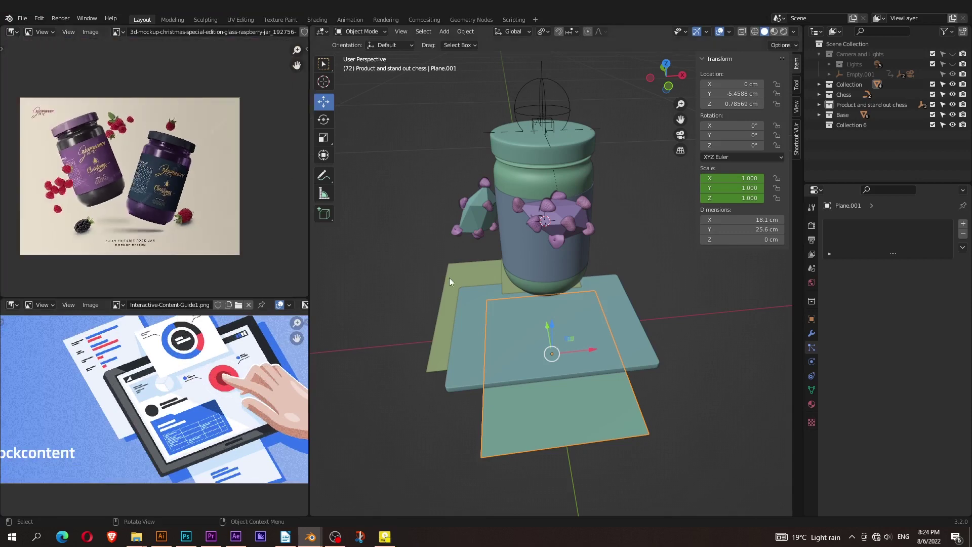
key("alt+a")
left_click_drag(448, 293, 408, 279, "alt")
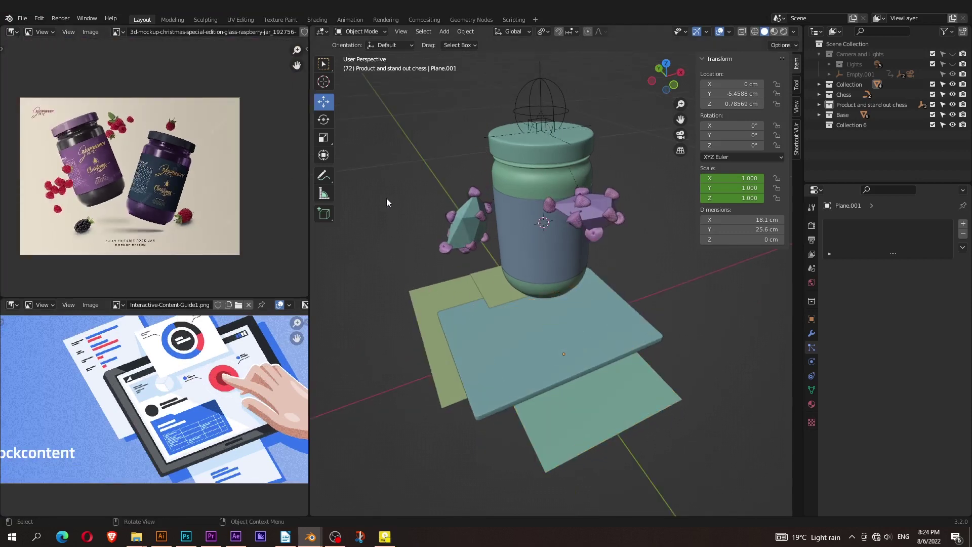
In the UV Editing workspace, select the tablet boards and small plane and enter Edit Mode.
left_click(246, 20)
scroll(247, 241, "down", 2)
scroll(247, 241, "down", 2)
scroll(247, 241, "down", 1)
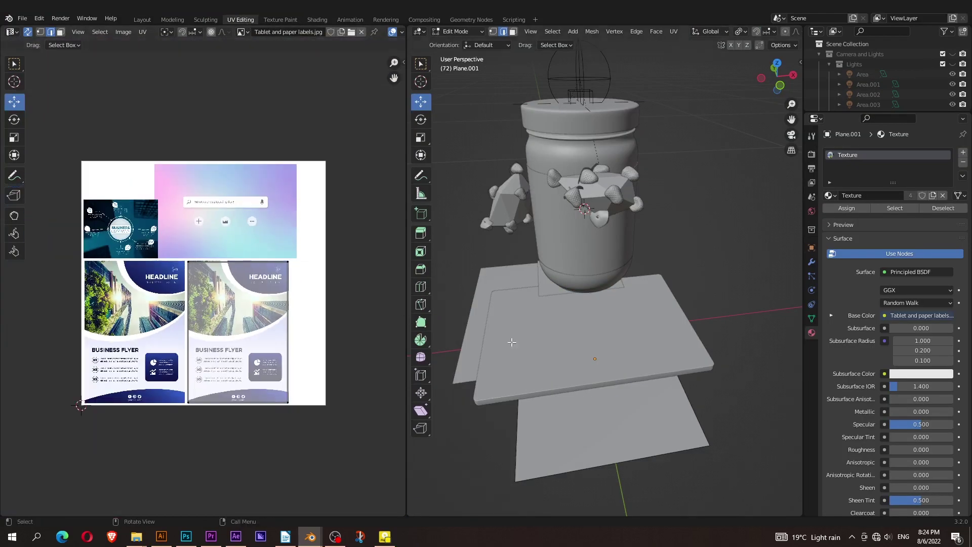
key("Tab")
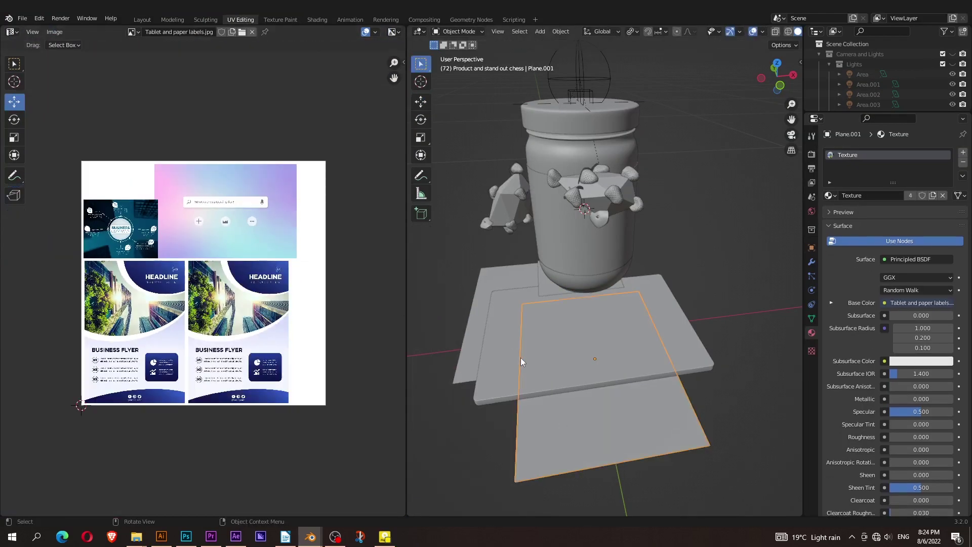
left_click(518, 357, "shift")
left_click(542, 276, "shift")
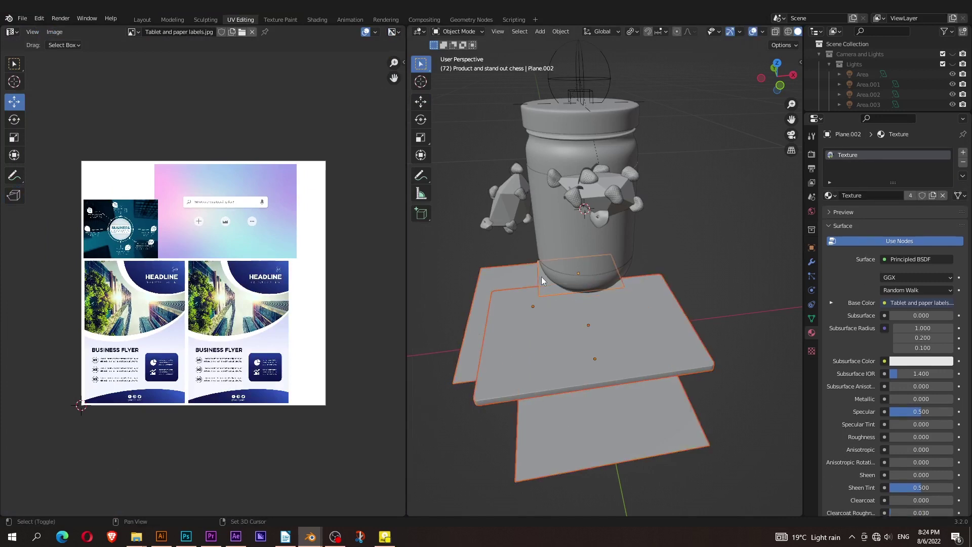
key("Tab")
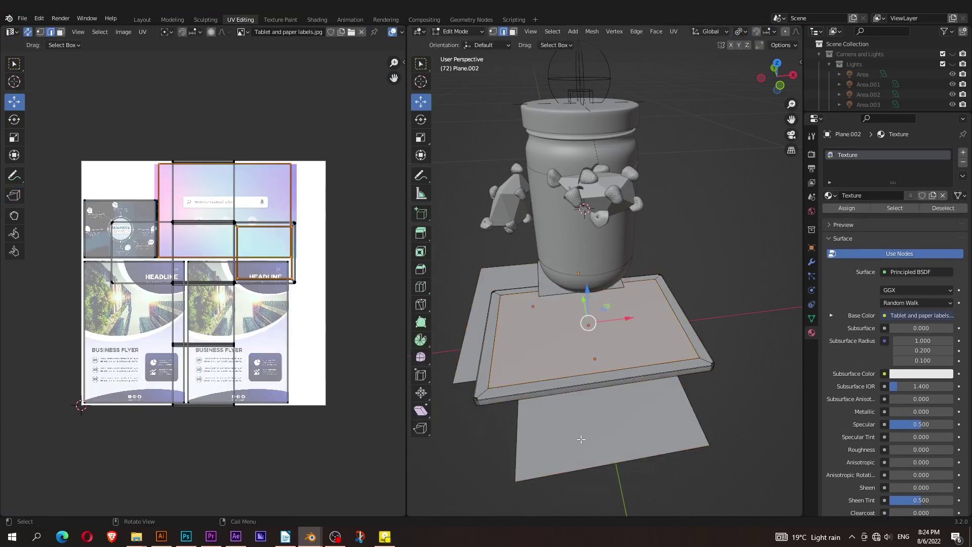
In face mode, select the flyer, board screen and small plane faces to inspect their UVs.
left_click(580, 438)
left_click(512, 32)
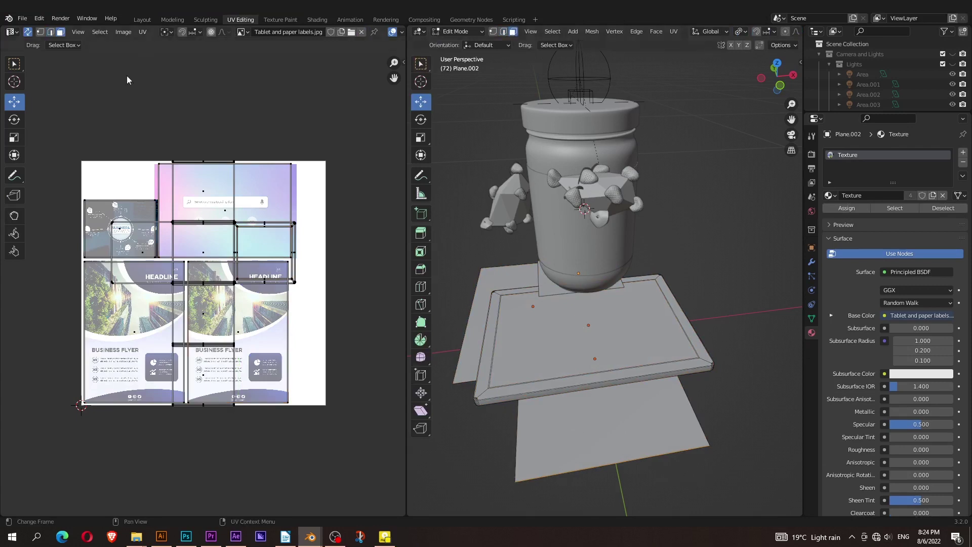
left_click(28, 32)
left_click(597, 425)
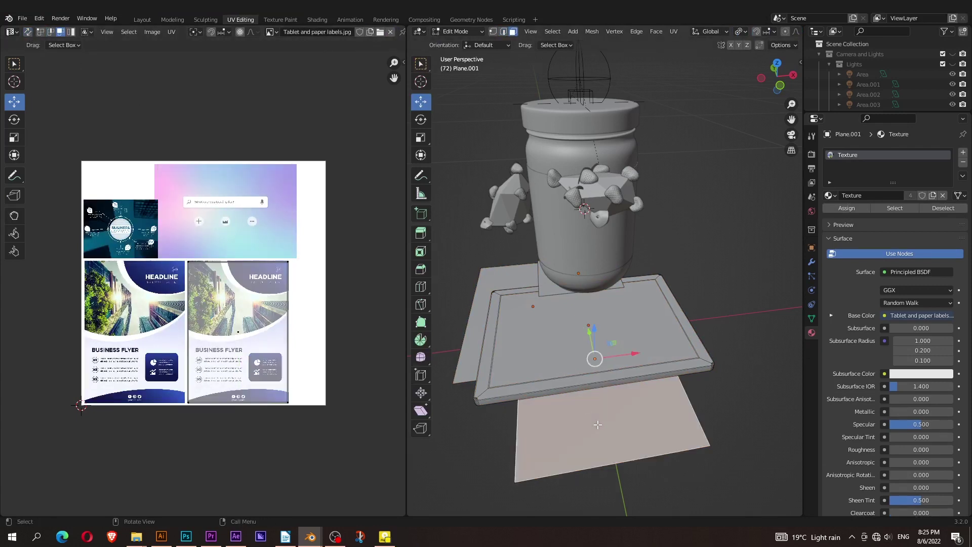
left_click(544, 351, "shift")
left_click(549, 287, "shift")
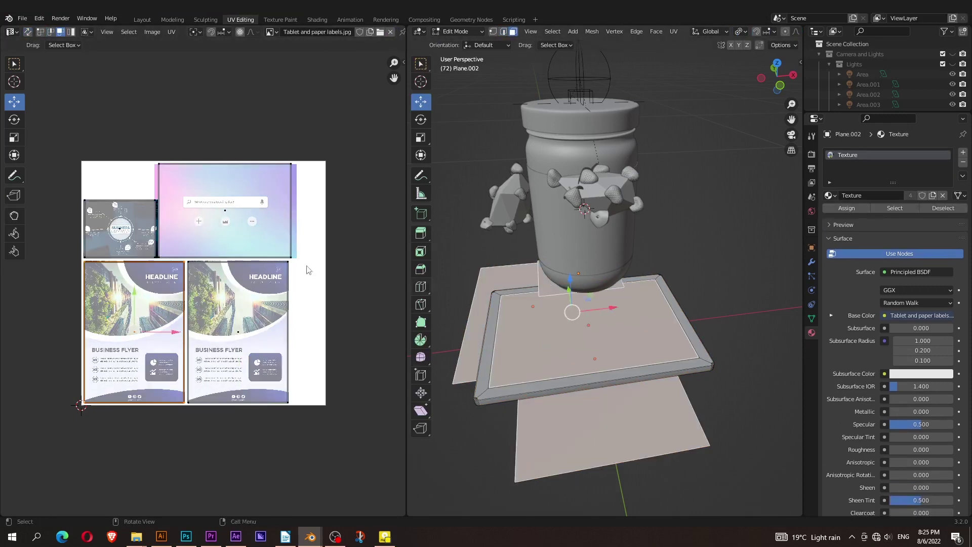
scroll(205, 278, "up", 1)
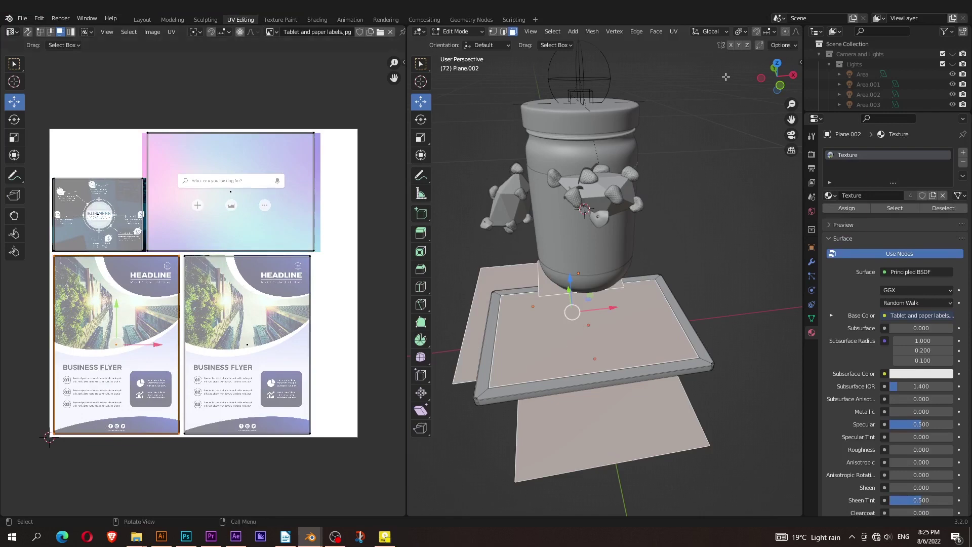
scroll(733, 33, "down", 5)
Switch to Material Preview and inspect the whole jar label mesh's UVs in Edit Mode.
left_click(778, 31)
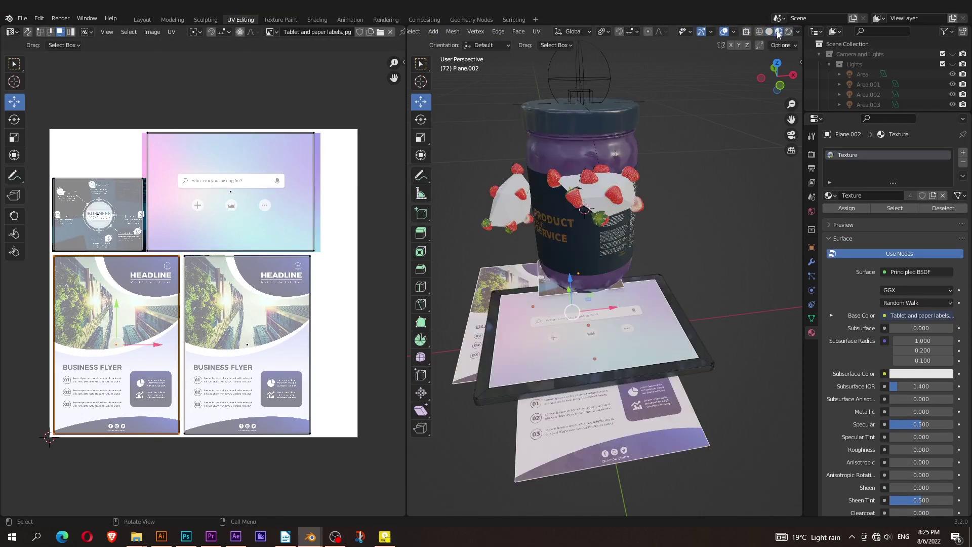
middle_click_drag(697, 215, 668, 263)
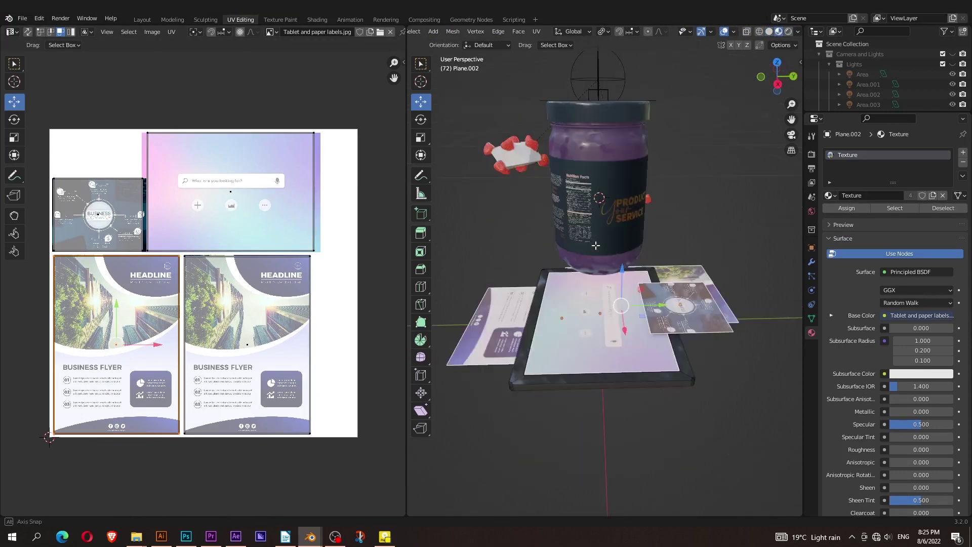
key("Tab")
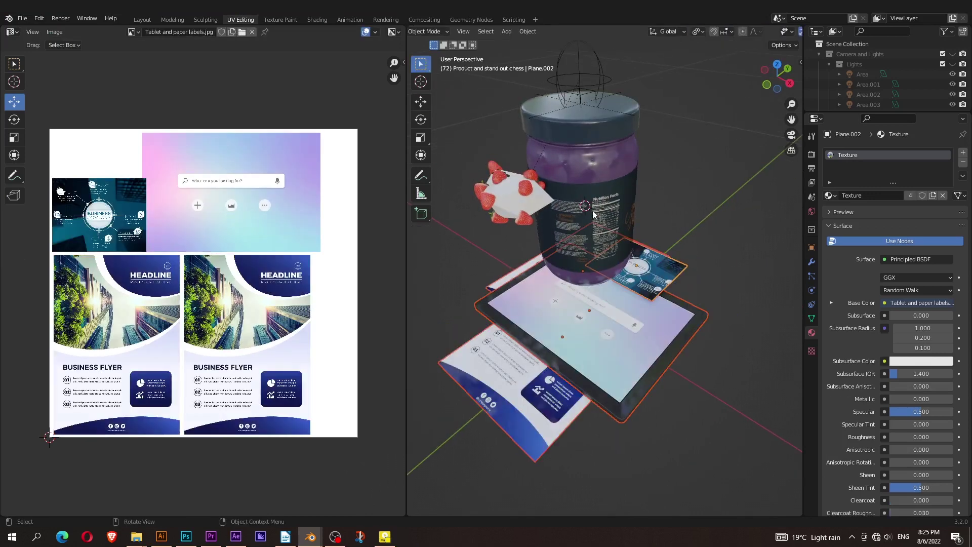
left_click(605, 250)
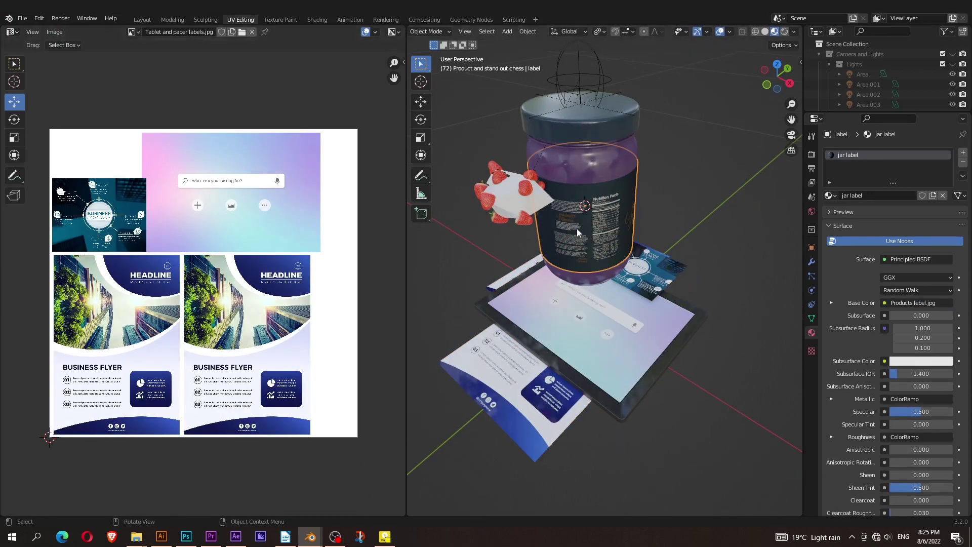
key("Tab")
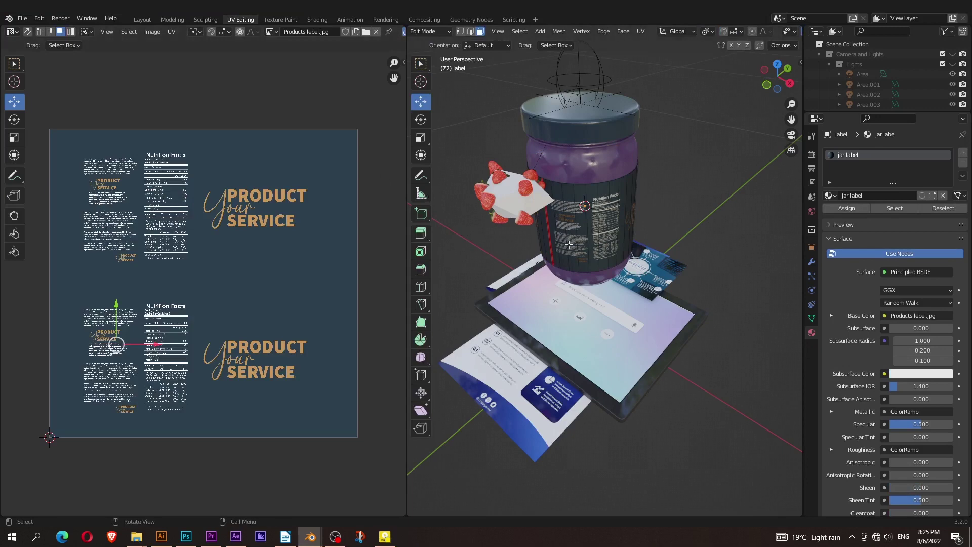
key("a")
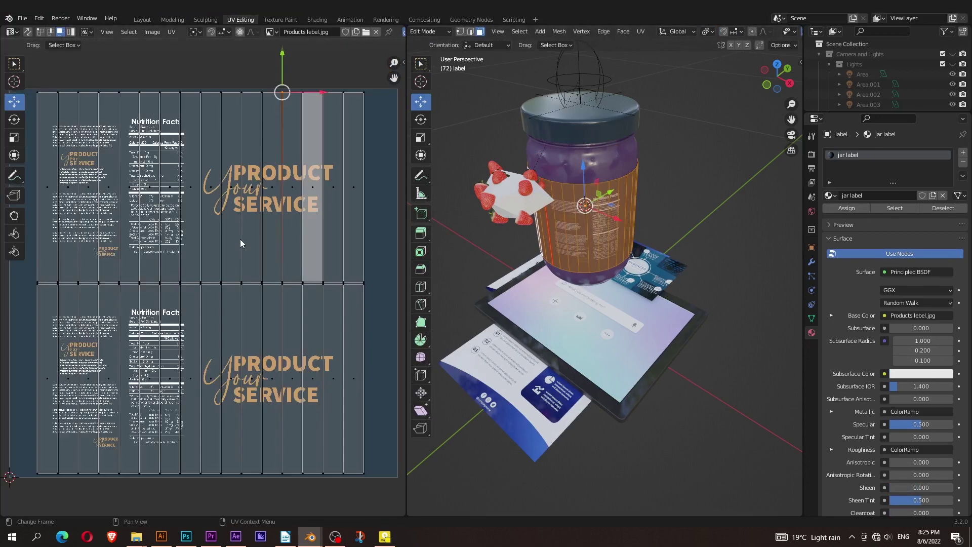
key("Tab")
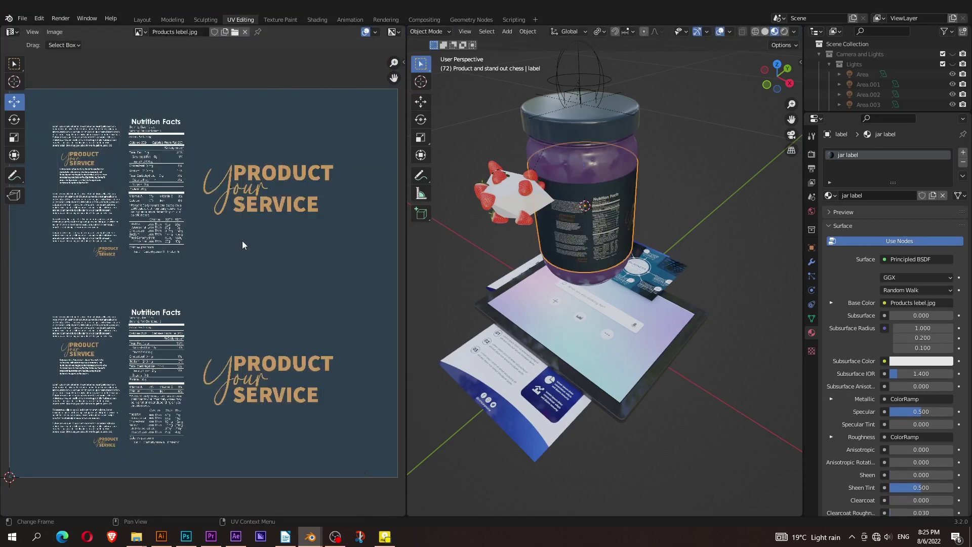
In the Animation workspace, rewind to the first frame and briefly play the jar animation.
left_click(344, 21)
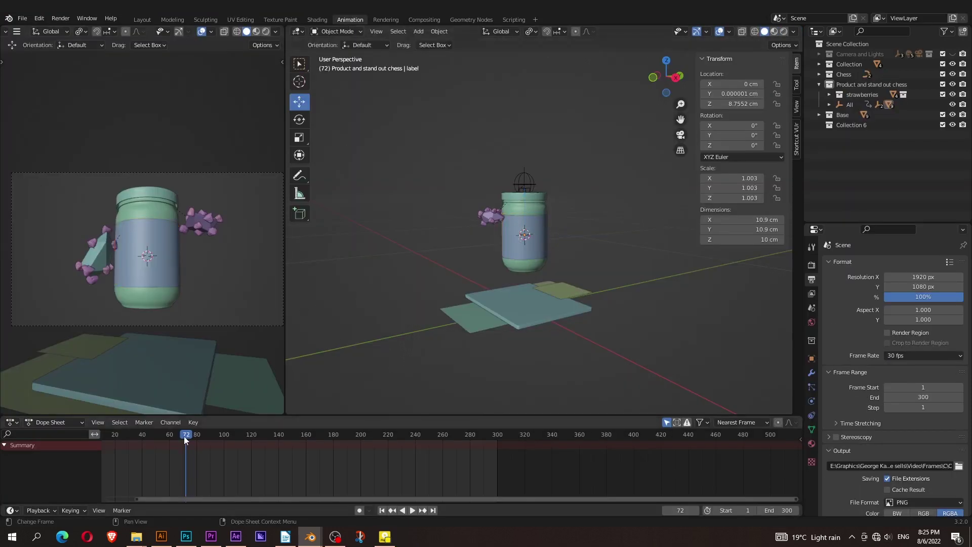
left_click_drag(184, 436, 94, 436)
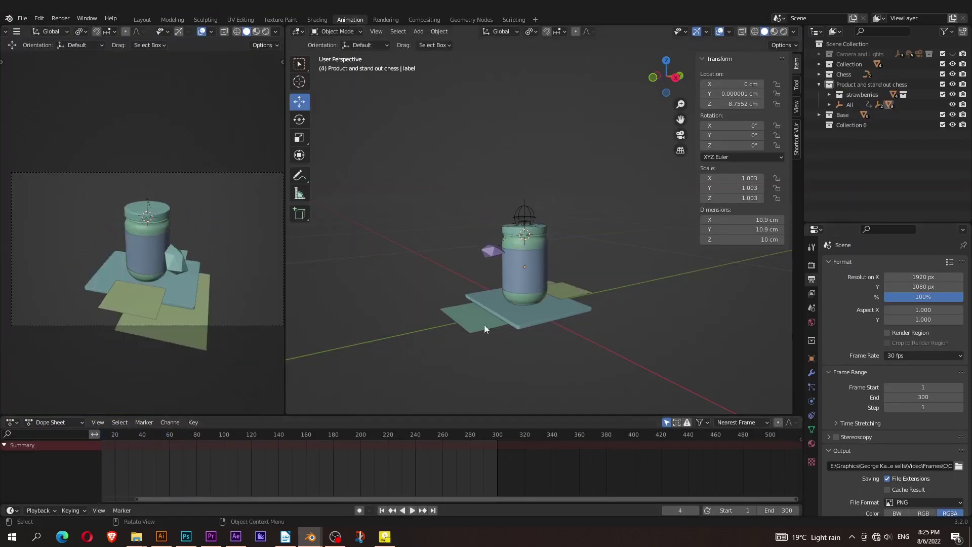
left_click_drag(138, 500, 81, 496)
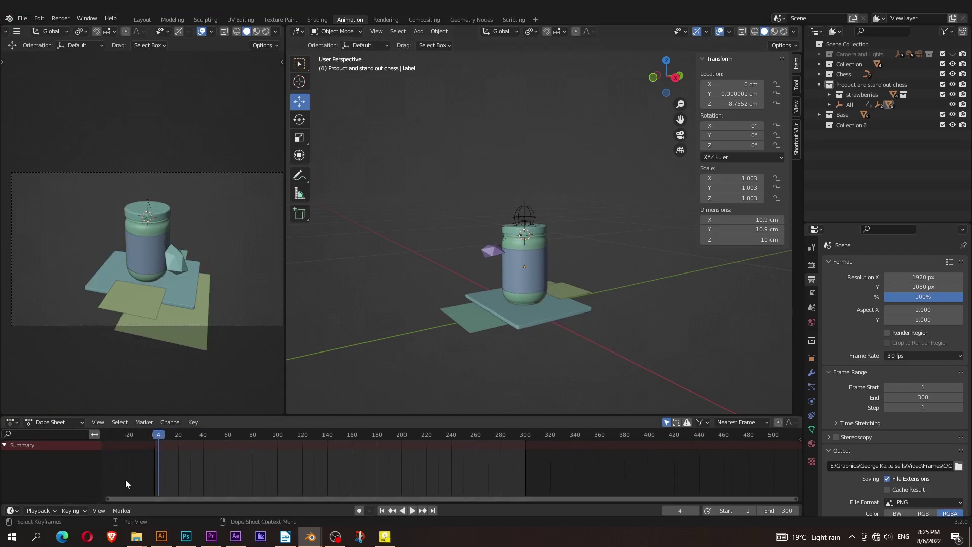
left_click(382, 511)
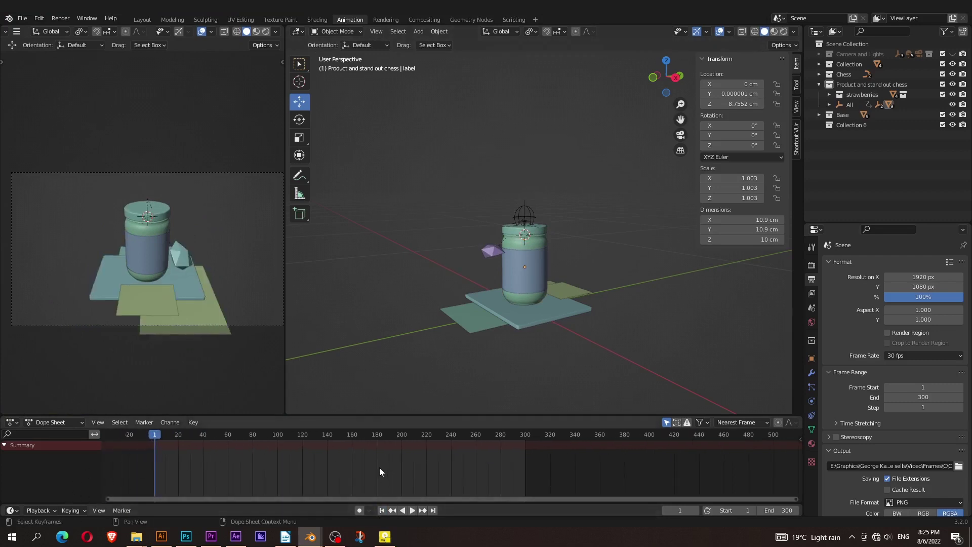
left_click(412, 510)
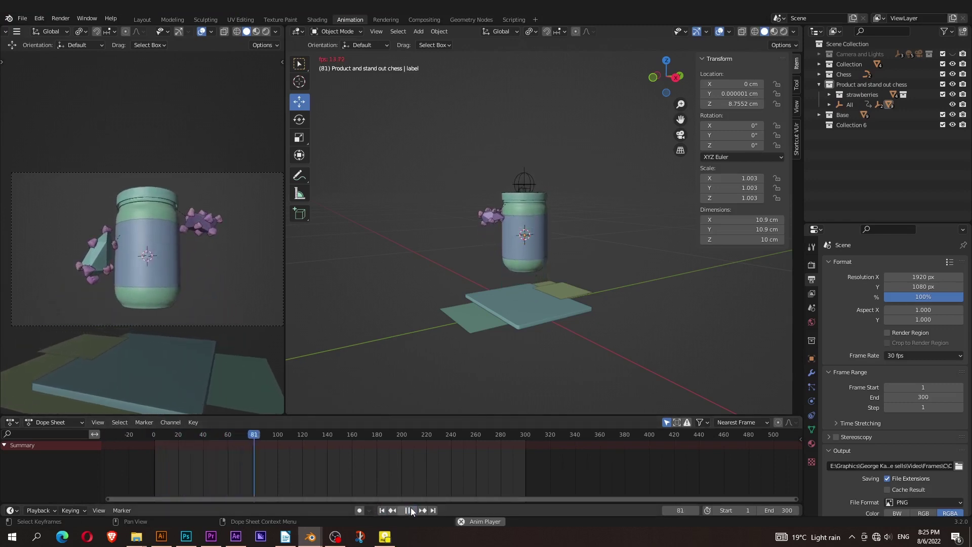
left_click(409, 510)
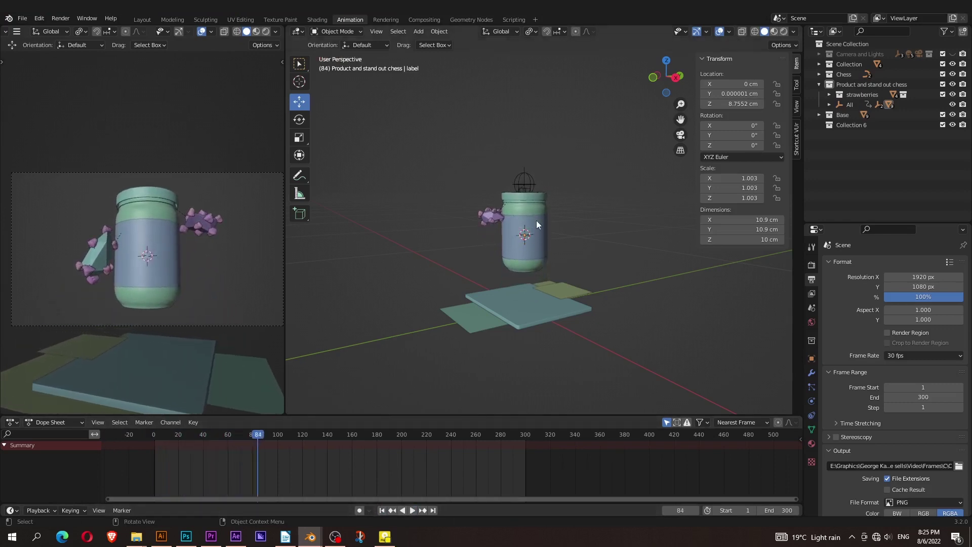
Make the Camera and Lights collection visible and replay the animation from the start to frame 85.
left_click(943, 53)
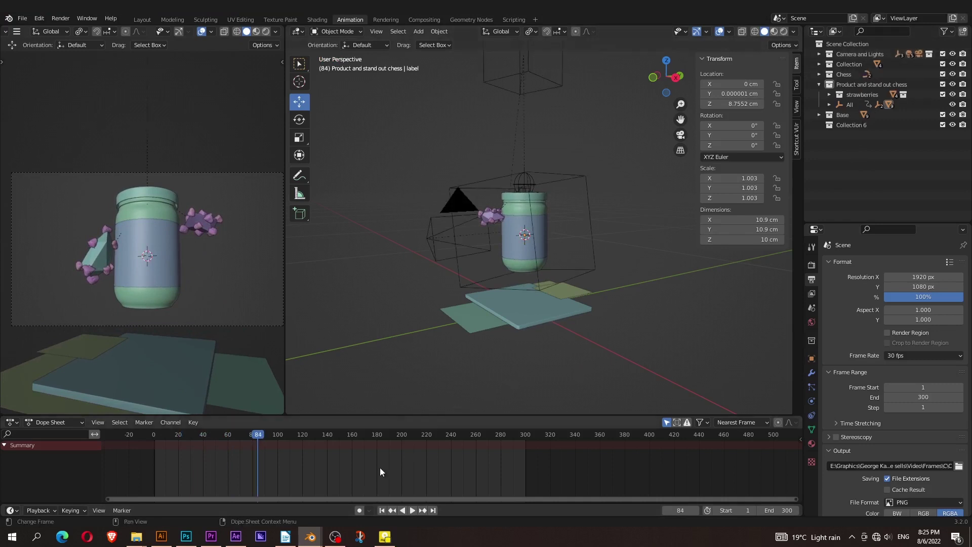
left_click(383, 510)
key("space")
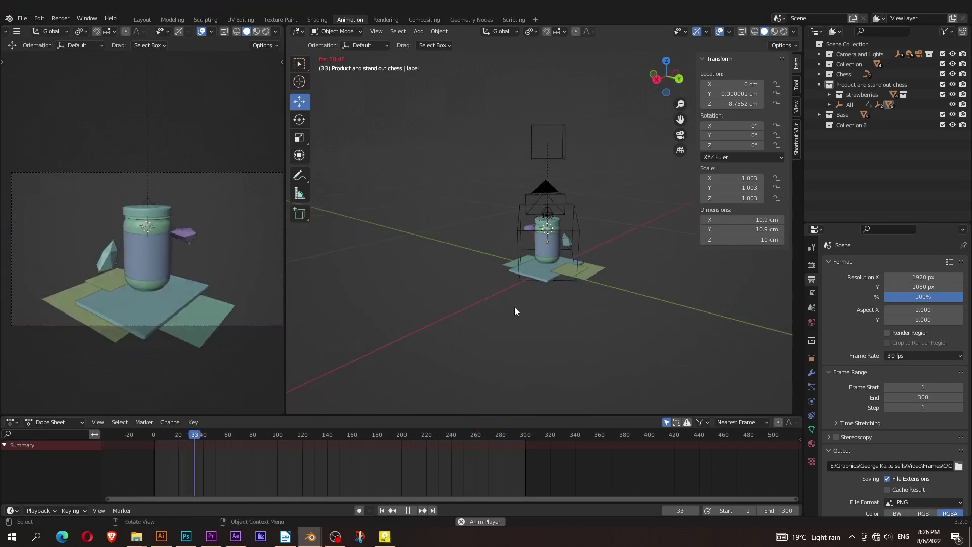
key("space")
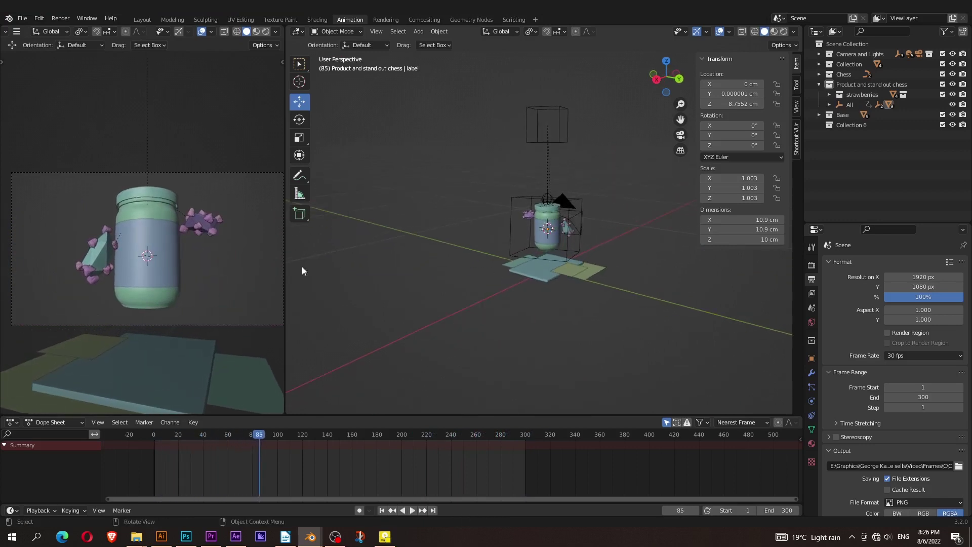
Select the Strawberry holder, adjust its Displace modifier strength, and save the project.
scroll(83, 249, "up", 3)
left_click(77, 260)
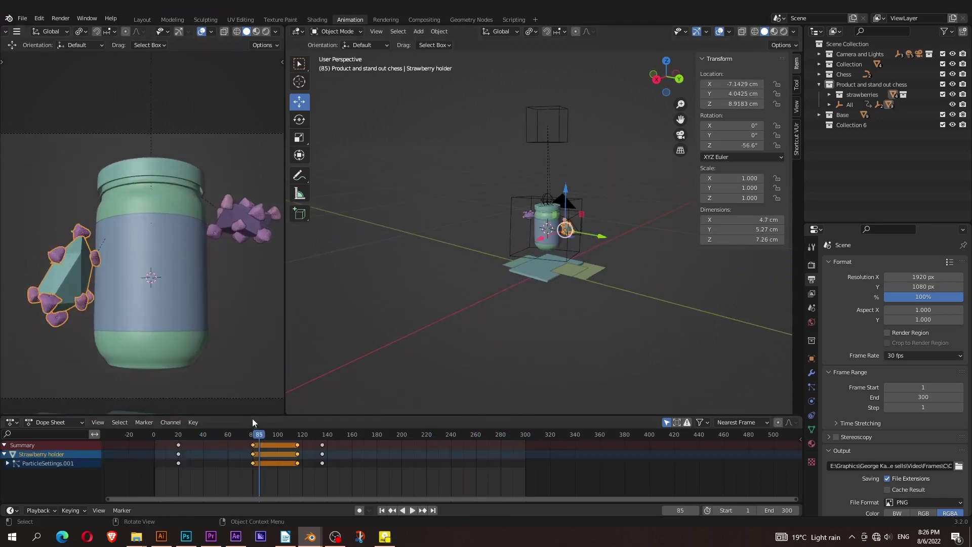
left_click_drag(261, 437, 254, 444)
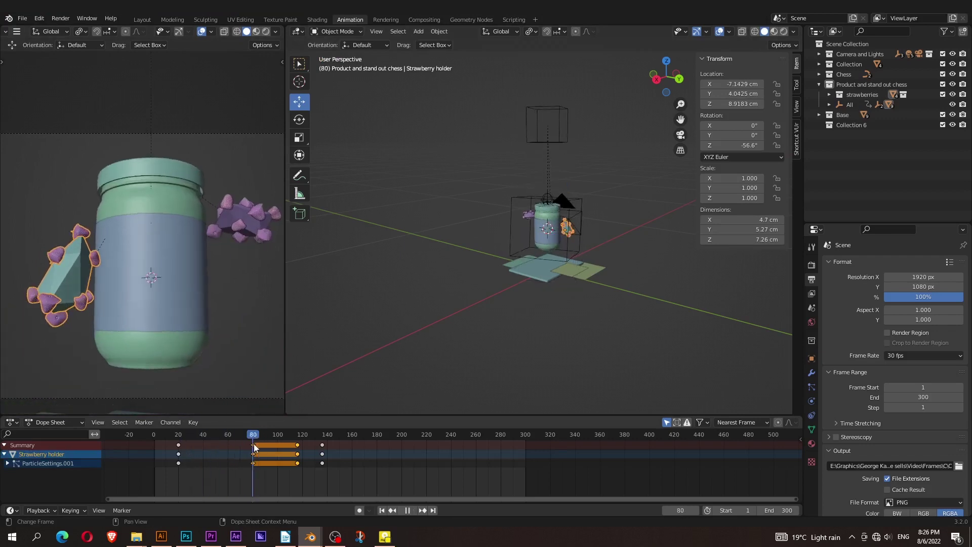
left_click(807, 375)
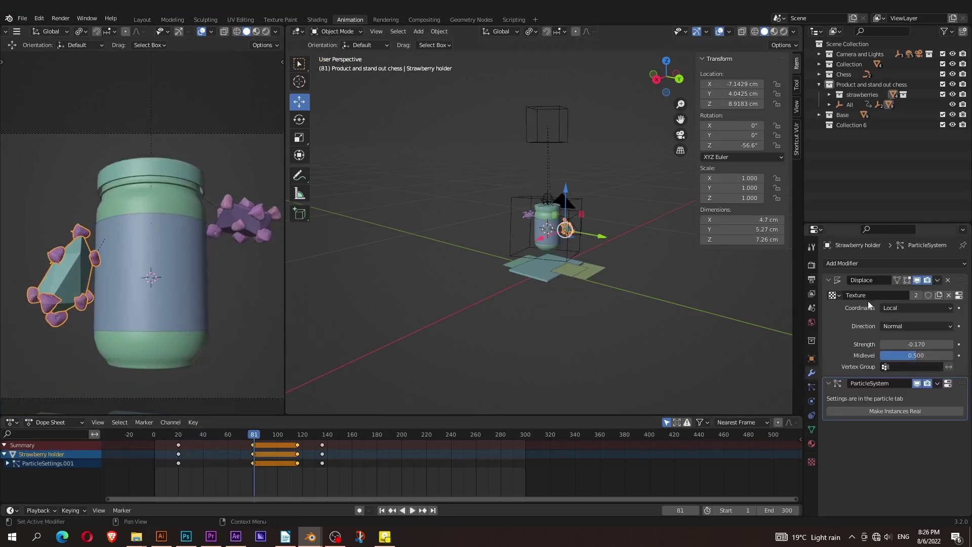
left_click_drag(913, 343, 909, 344)
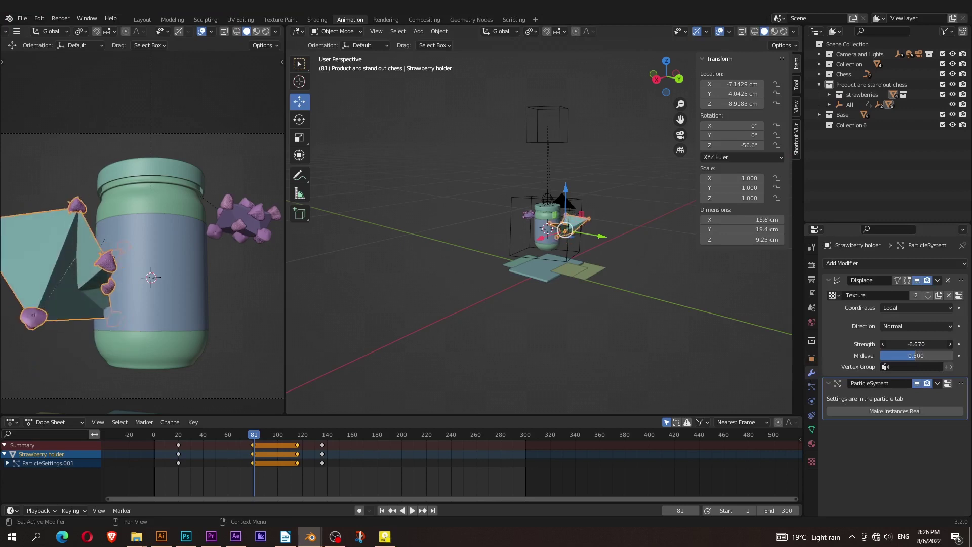
key("ctrl+s")
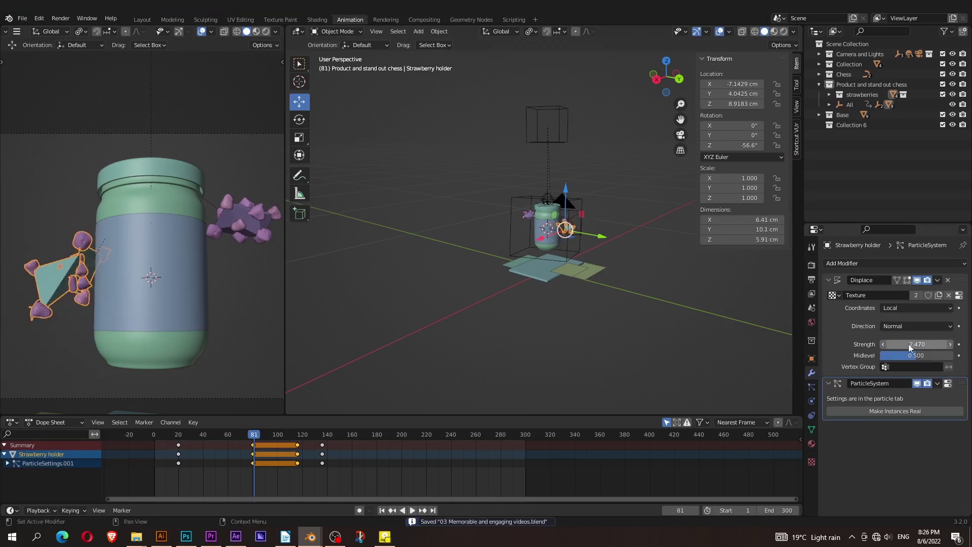
left_click_drag(909, 344, 909, 344)
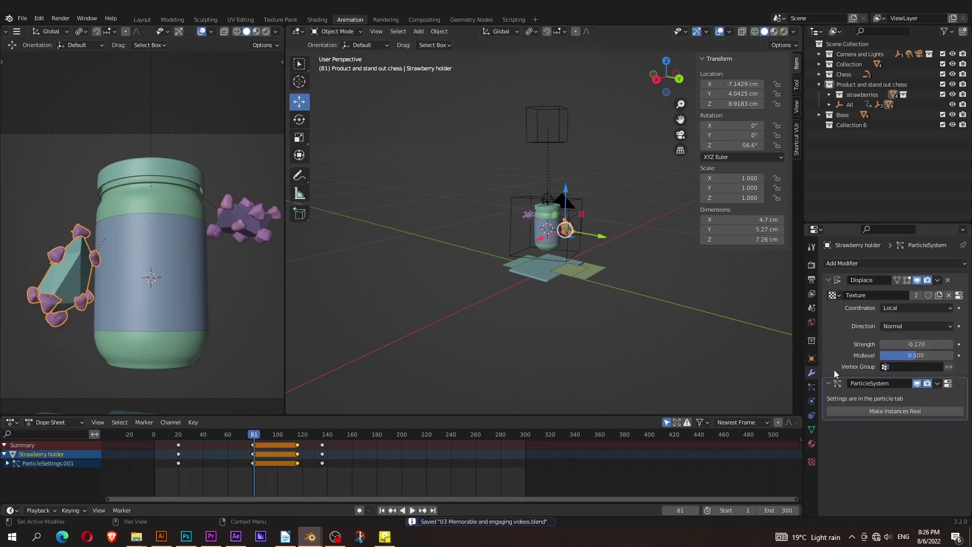
Find the holder's particle Render > Collection, then box-select and frame the two strawberry models.
left_click(812, 387)
scroll(844, 390, "down", 2)
scroll(847, 391, "up", 2)
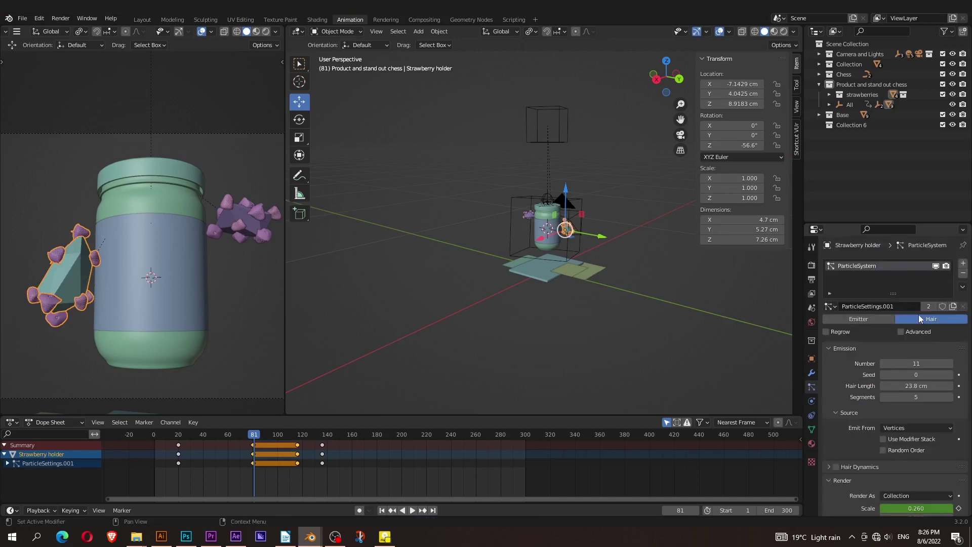
scroll(880, 355, "down", 2)
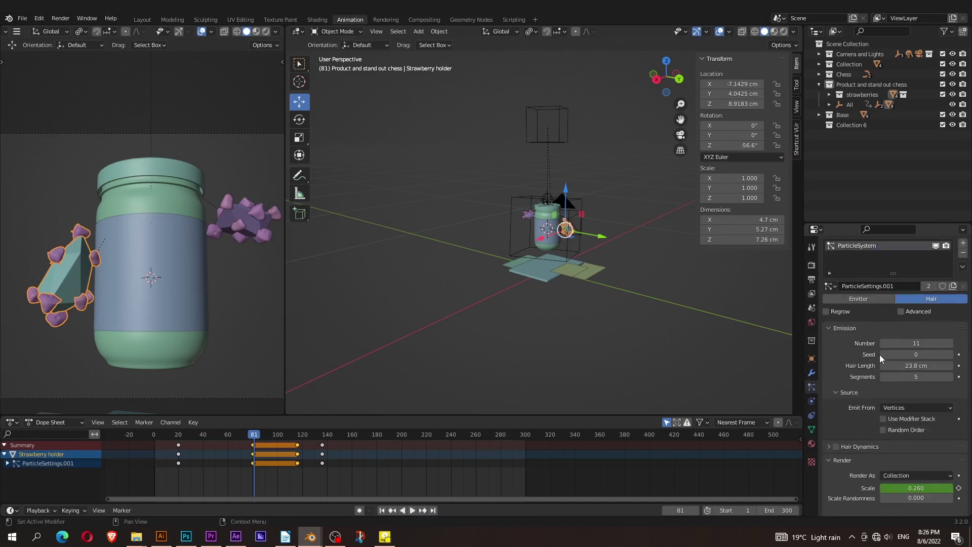
scroll(880, 354, "down", 3)
scroll(880, 354, "down", 2)
scroll(879, 354, "down", 1)
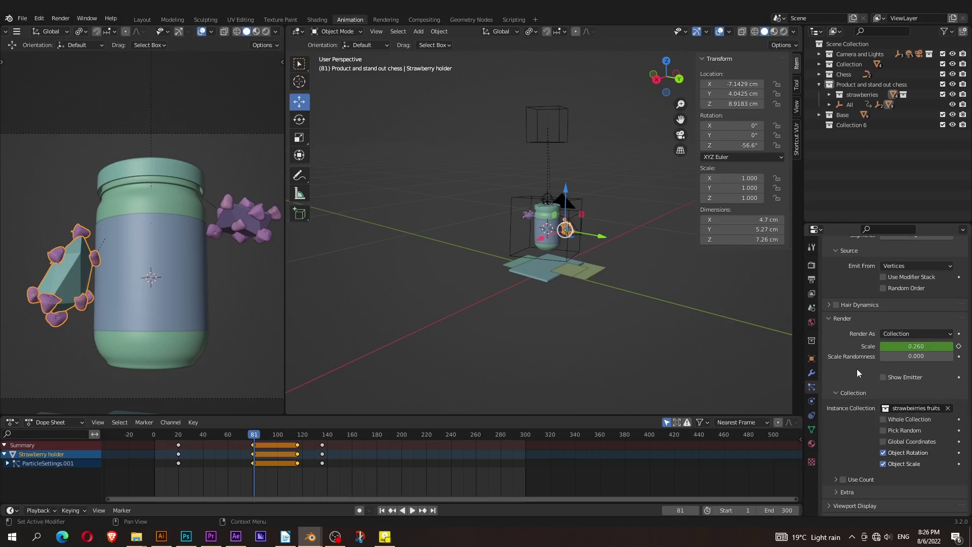
middle_click_drag(460, 199, 473, 269)
left_click_drag(584, 180, 492, 116)
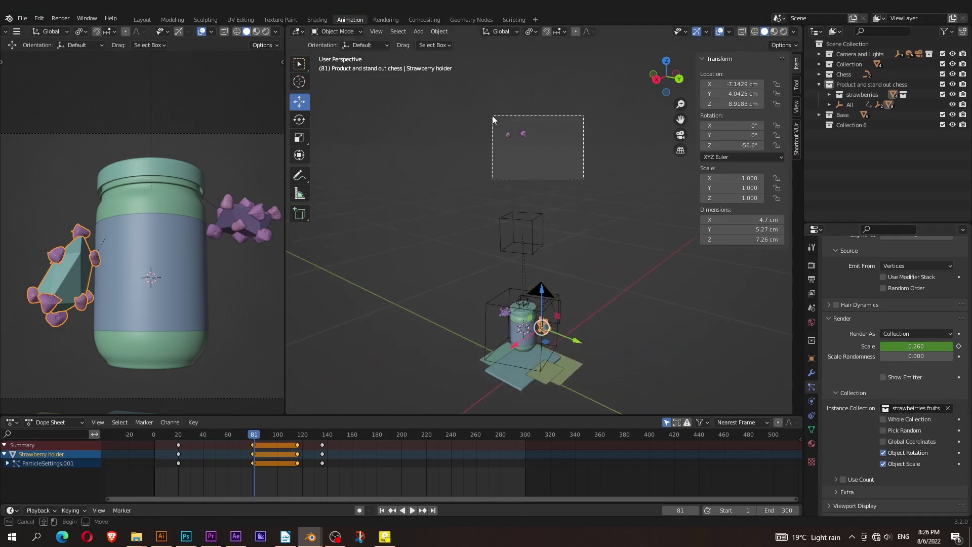
key("KP_Decimal")
mouse_move(461, 168)
middle_mouse_down()
mouse_move(472, 270)
mouse_move(571, 272)
mouse_move(610, 256)
middle_mouse_up()
Select the strawberries, toggle Local view on and off, and frame them again.
left_click(589, 256)
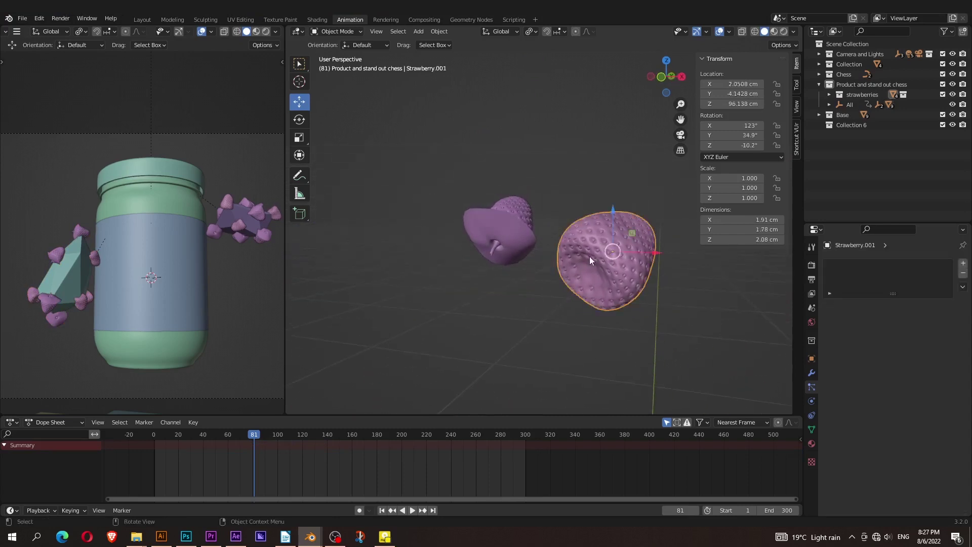
left_click(505, 204)
mouse_move(533, 225)
middle_mouse_down()
mouse_move(542, 235)
mouse_move(466, 250)
middle_mouse_up()
key("KP_Divide")
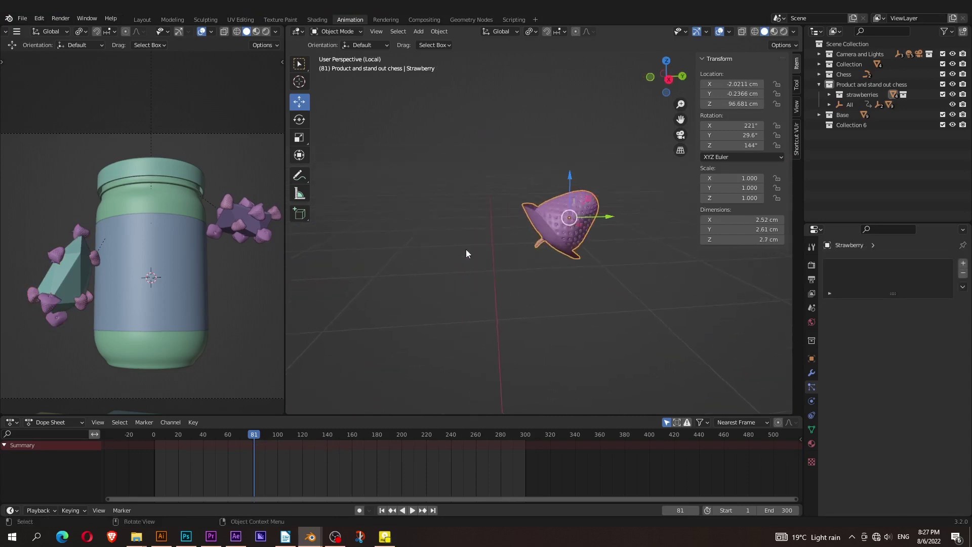
key("KP_Divide")
key("KP_Decimal")
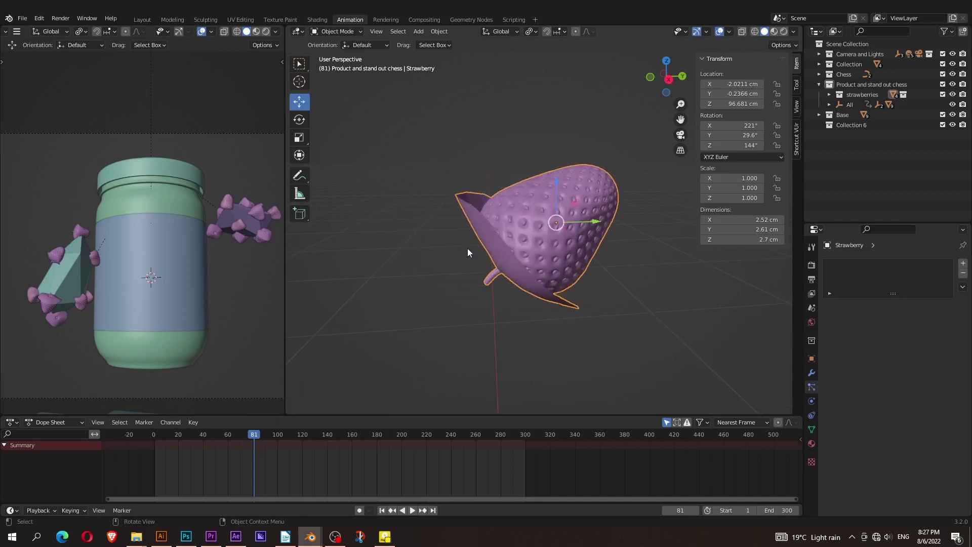
scroll(467, 248, "down", 2)
scroll(467, 248, "up", 2)
scroll(468, 248, "down", 2)
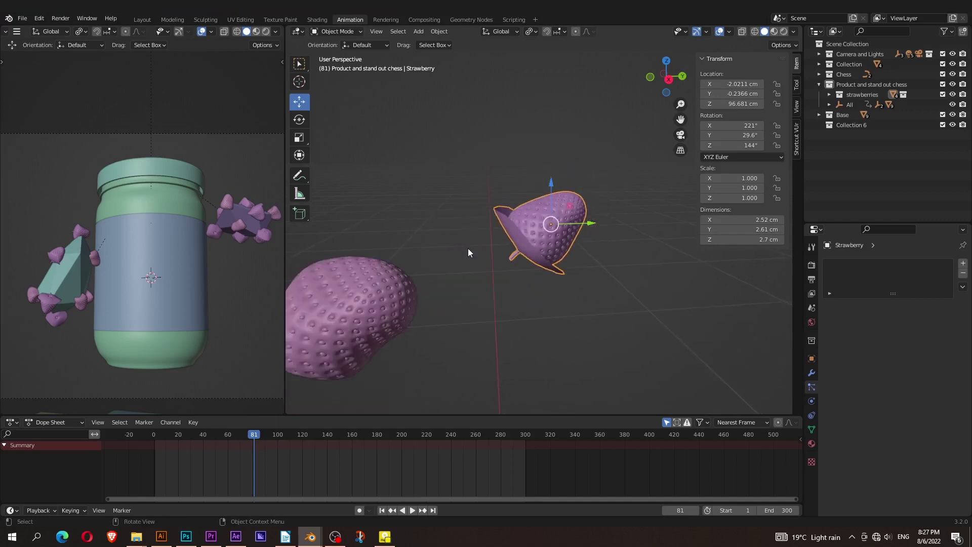
scroll(468, 248, "down", 4)
scroll(513, 274, "down", 3, "shift")
scroll(513, 255, "down", 3, "shift")
scroll(518, 226, "down", 3, "shift")
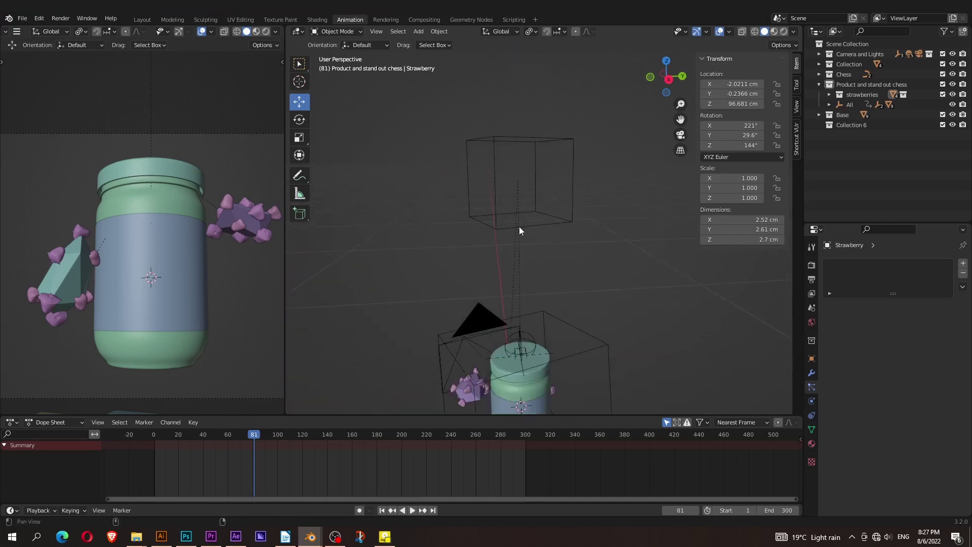
scroll(518, 195, "down", 3, "shift")
scroll(514, 228, "up", 1)
Select the jar's strawberry cluster and play the animation, pausing at frame 142 before continuing.
middle_click_drag(498, 241, 325, 265)
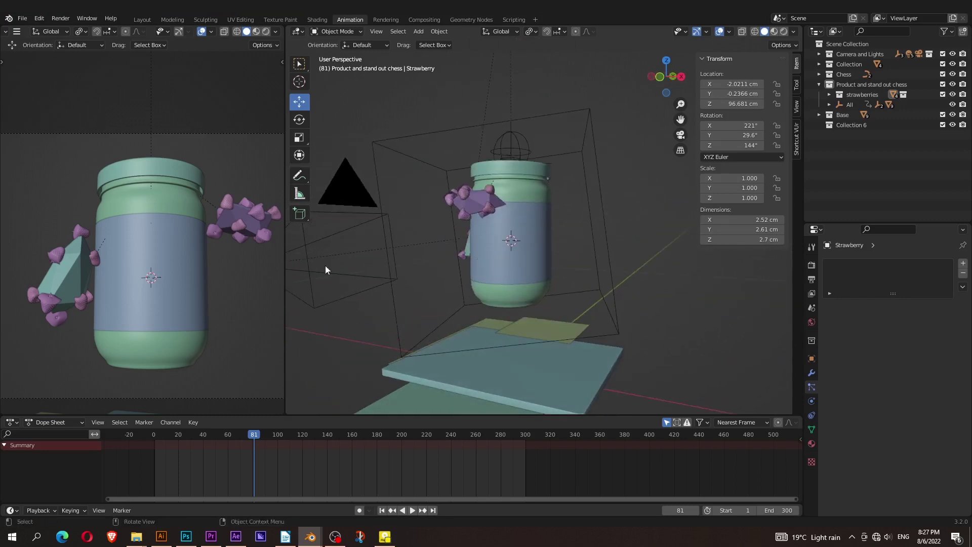
left_click(477, 219)
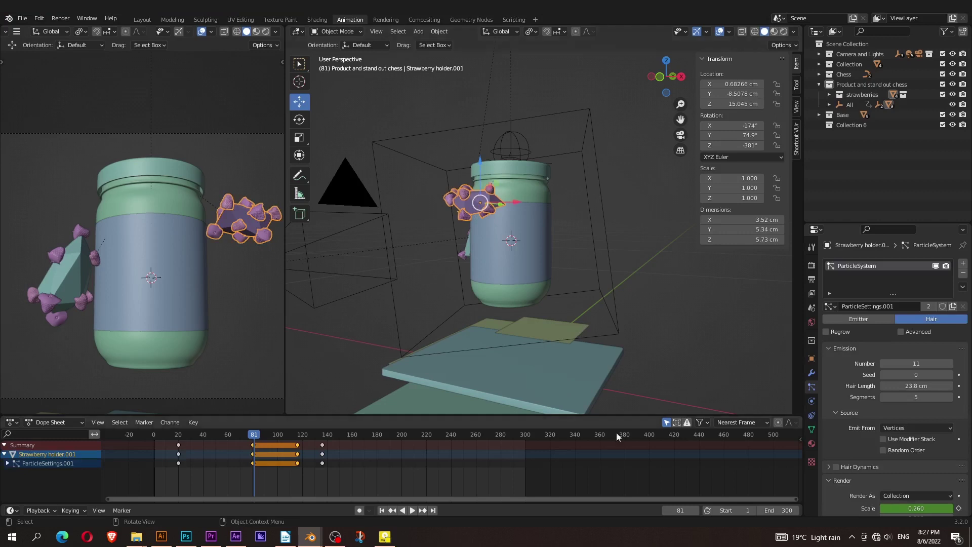
scroll(860, 456, "down", 5)
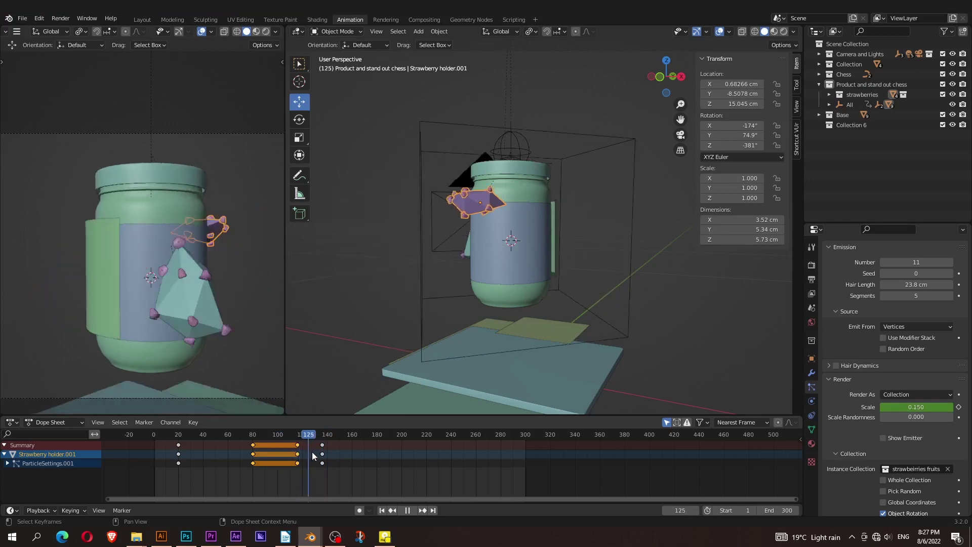
key("space")
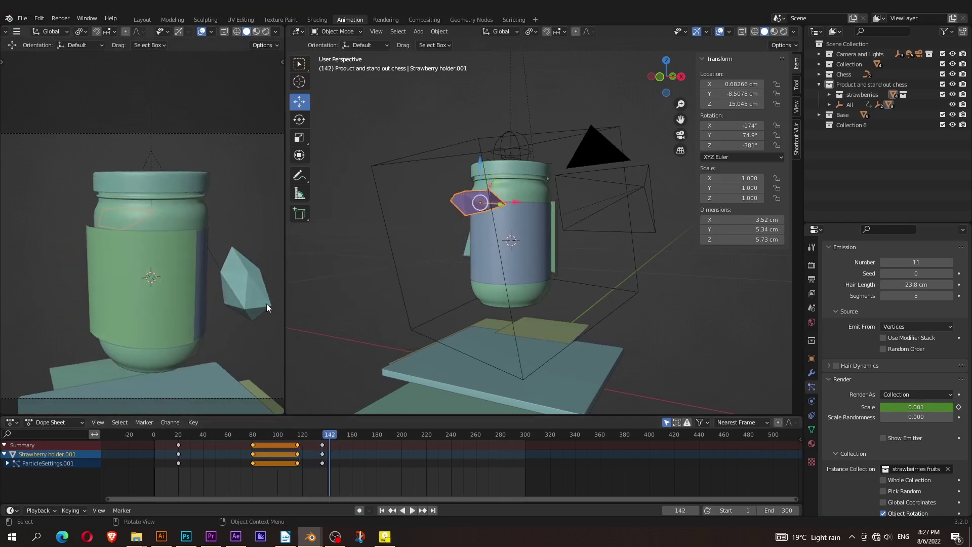
scroll(200, 275, "down", 2)
scroll(212, 276, "down", 3)
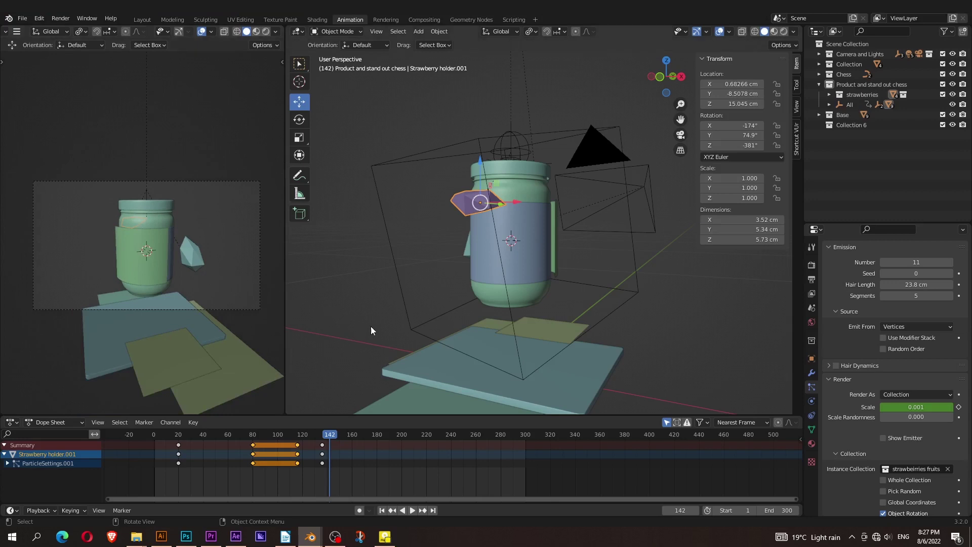
scroll(478, 245, "down", 4)
middle_click_drag(478, 245, 442, 269)
key("space")
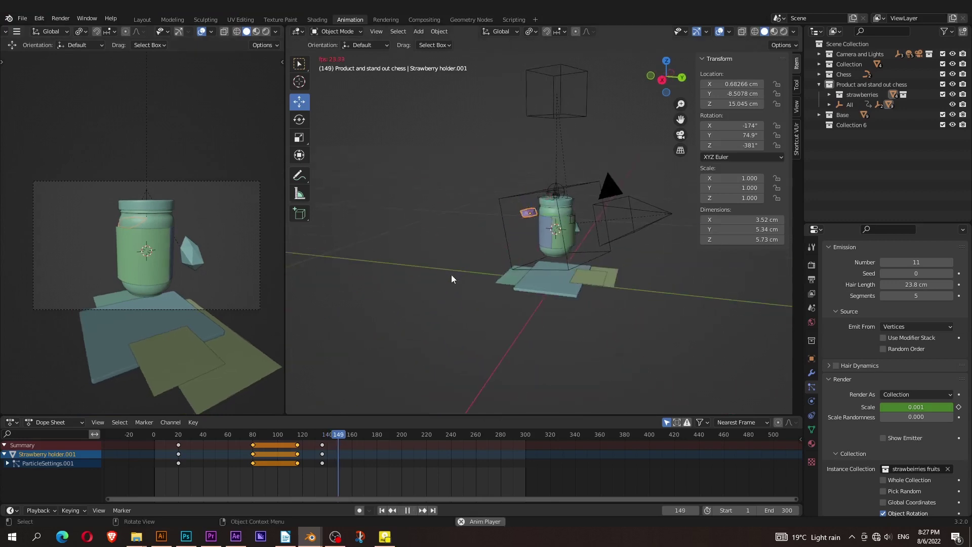
Switch the viewport to Material Preview and scrub the jar animation from frame 98 to 204.
left_click(560, 239)
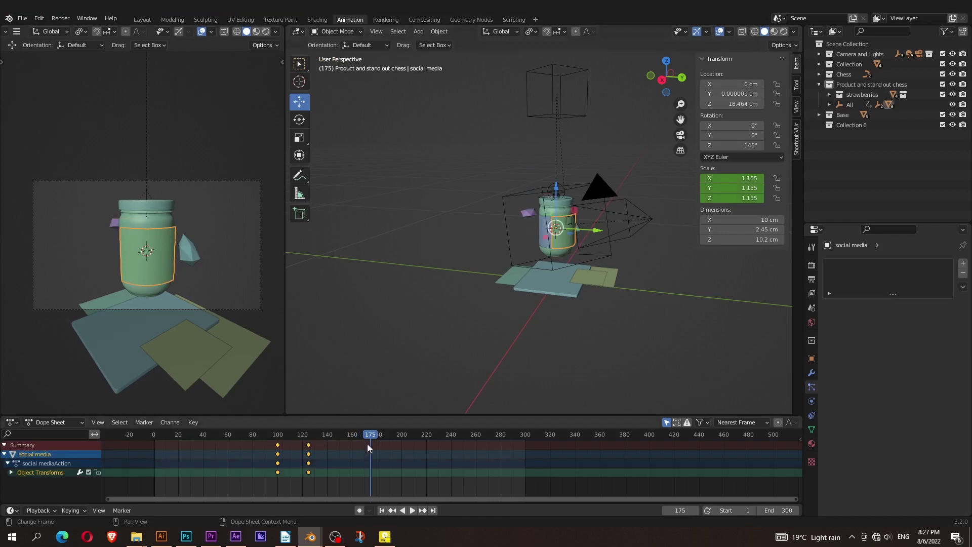
scroll(537, 237, "up", 2)
scroll(536, 237, "up", 3)
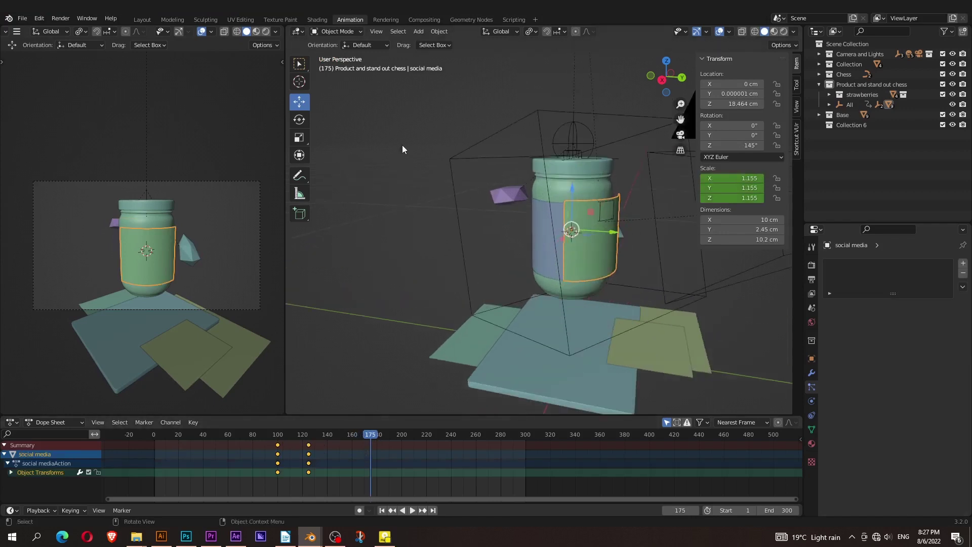
left_click(257, 31)
mouse_move(367, 436)
left_mouse_down()
mouse_move(276, 441)
mouse_move(321, 452)
left_mouse_up()
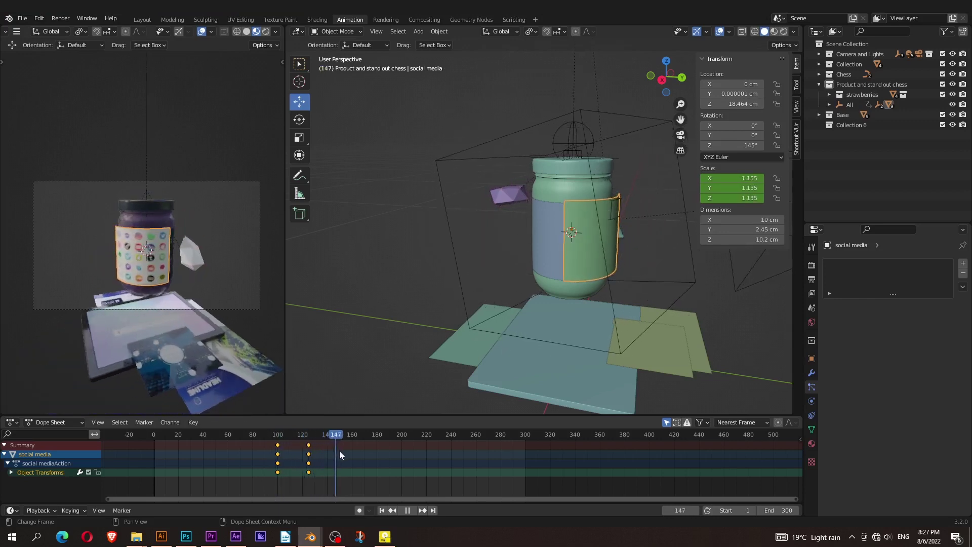
key("space")
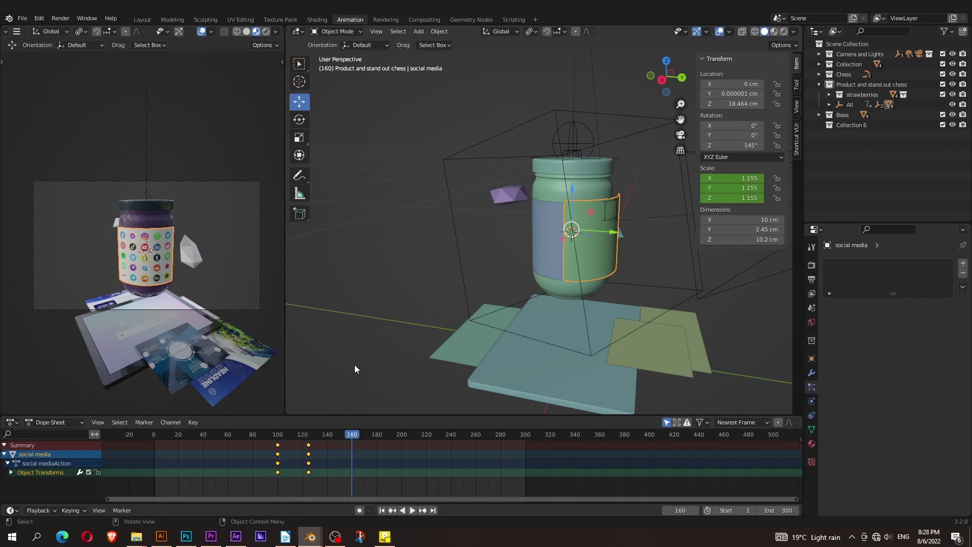
key("space")
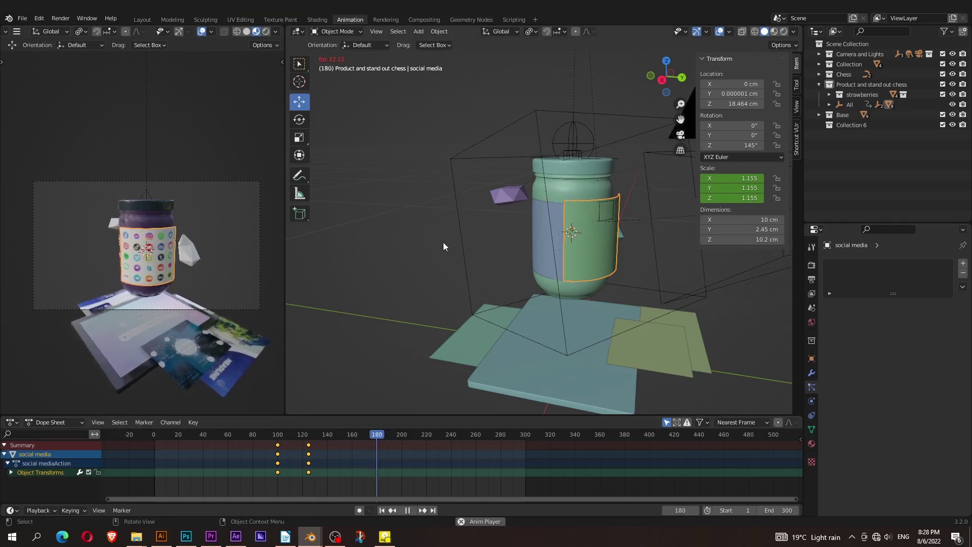
left_click_drag(387, 437, 405, 441)
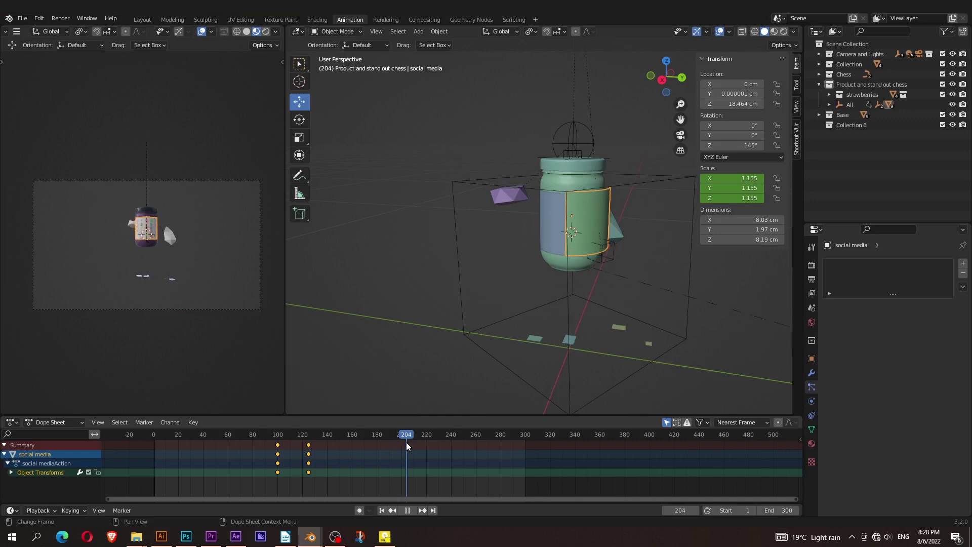
Select the Jar empty, test-move and cancel it, then play the morph into the pink pawn.
middle_click_drag(521, 199, 567, 203)
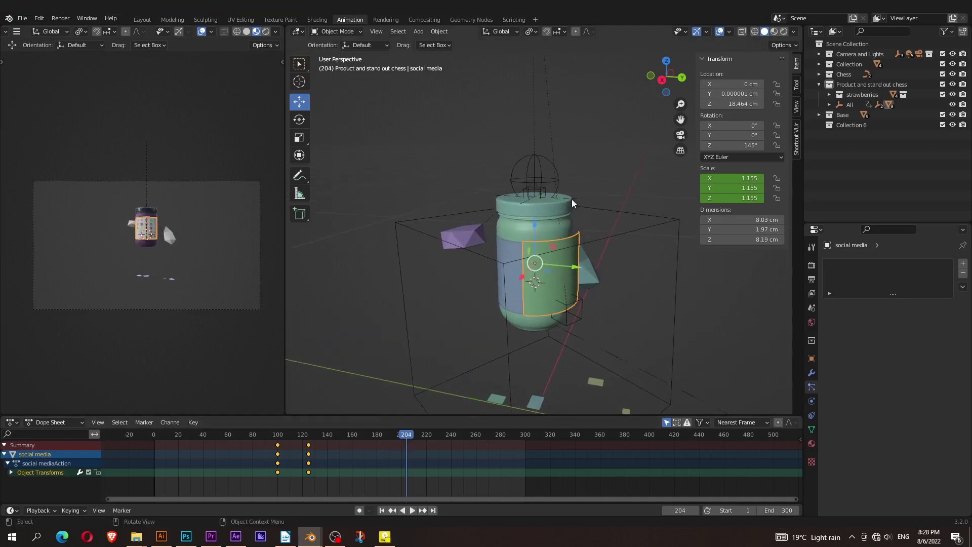
left_click(577, 200)
key("g")
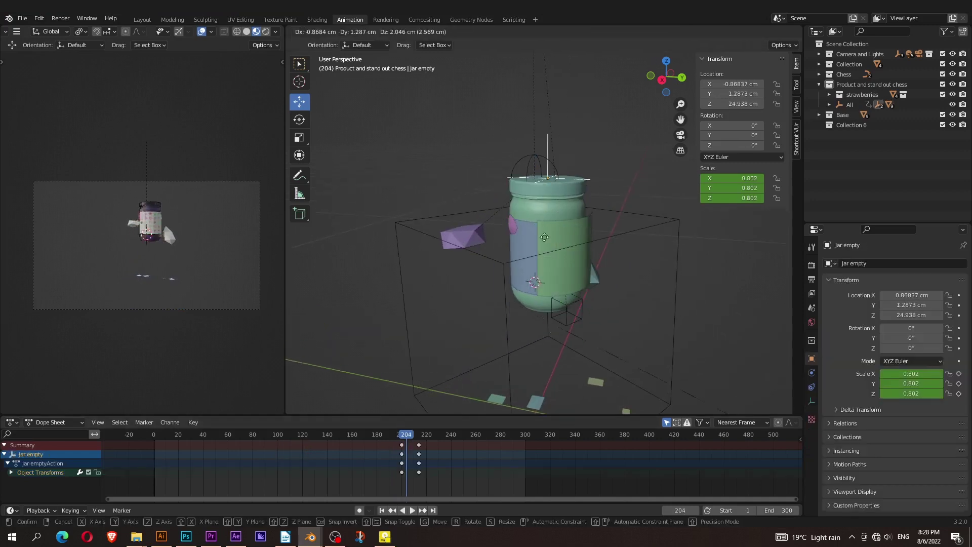
key("Escape")
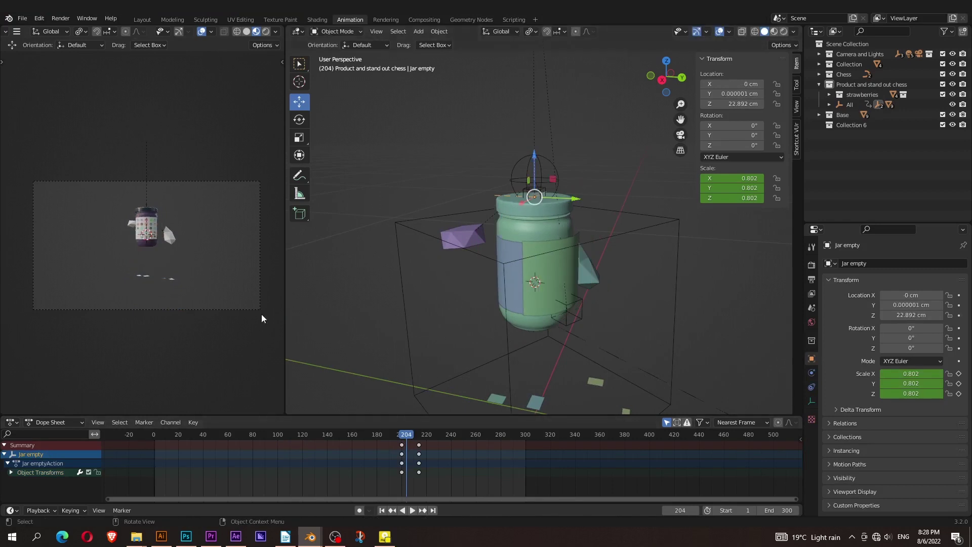
key("space")
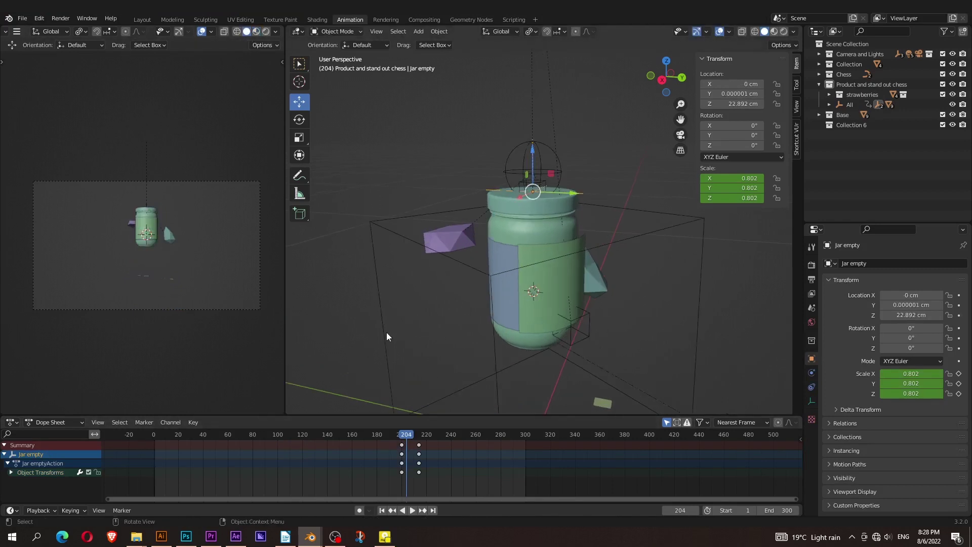
left_click_drag(415, 438, 404, 431)
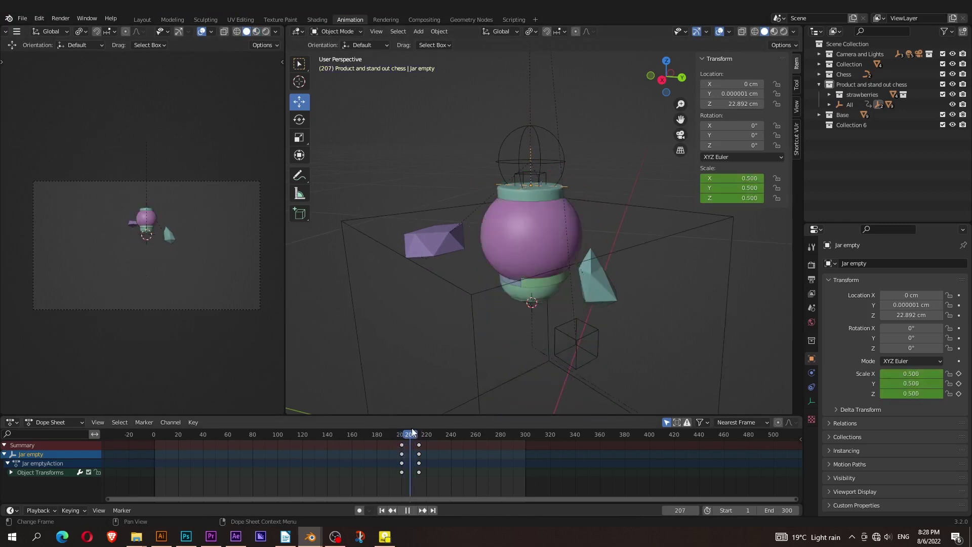
key("space")
Select the pawn's head, body and base pieces while replaying the morph up to frame 222.
left_click(502, 325)
mouse_move(418, 437)
left_mouse_down()
mouse_move(398, 433)
mouse_move(429, 441)
left_mouse_up()
key("space")
left_click(521, 329)
key("space")
left_click(458, 397)
key("space")
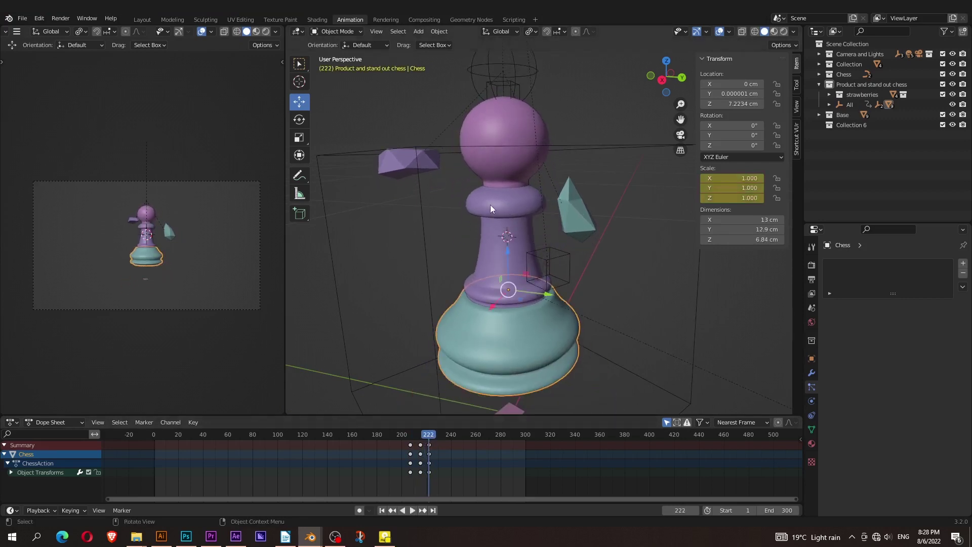
left_click(491, 208)
Expand All, Jar empty, Chess stand out, Chess.001 and Chess.002 in the Outliner to see the nesting.
left_click(830, 104)
left_click(840, 131)
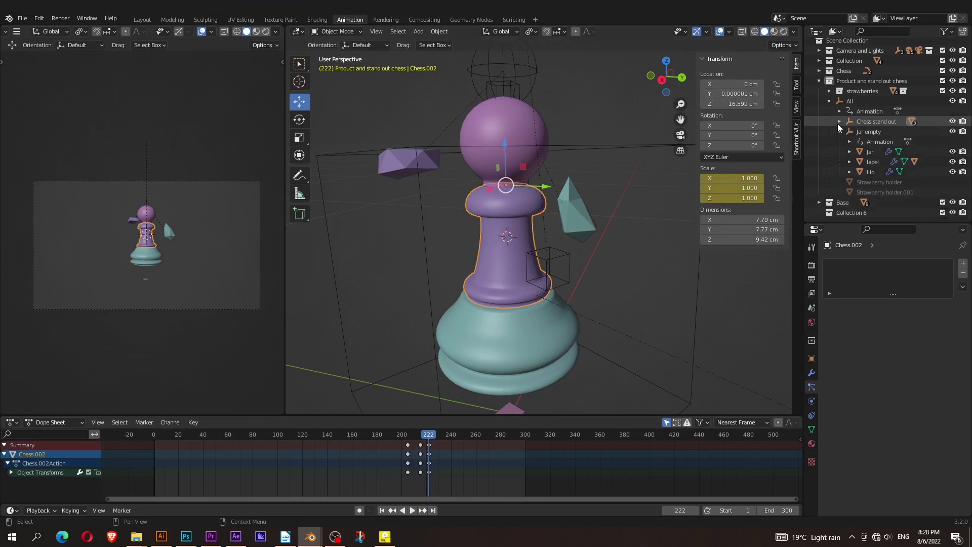
left_click(839, 131)
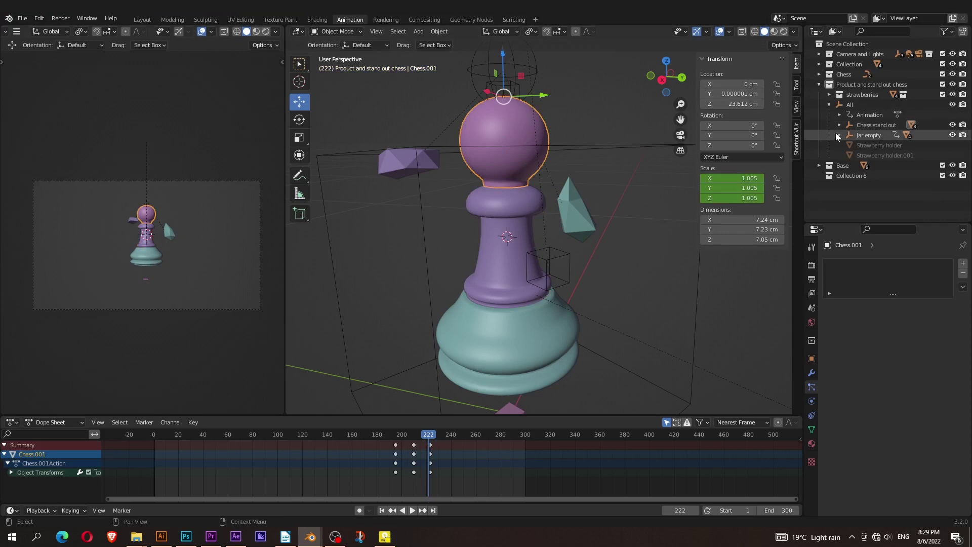
left_click(839, 135)
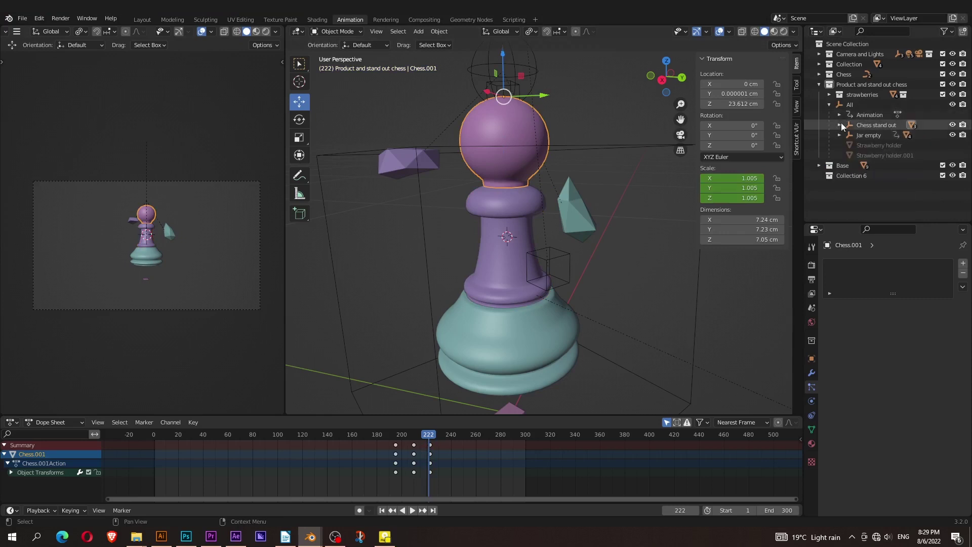
left_click(840, 135)
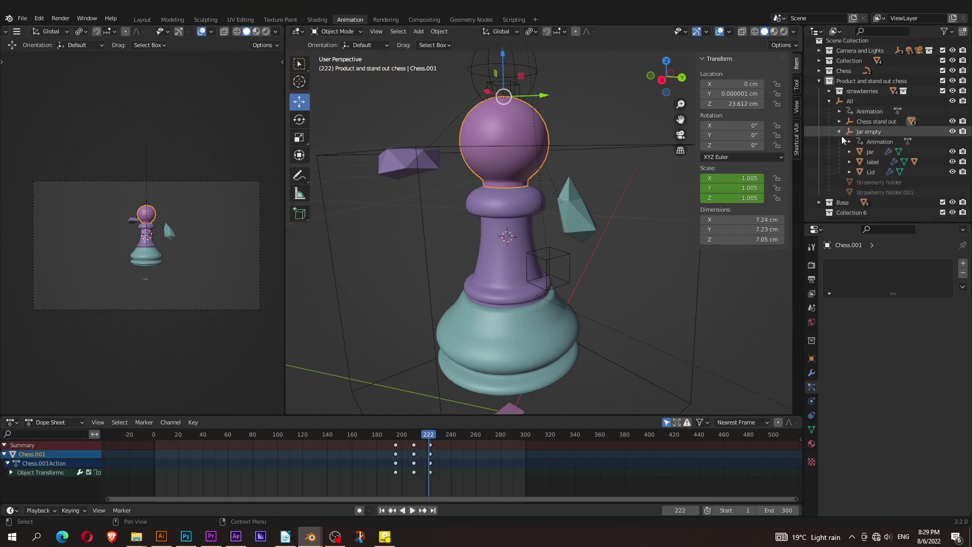
left_click(839, 133)
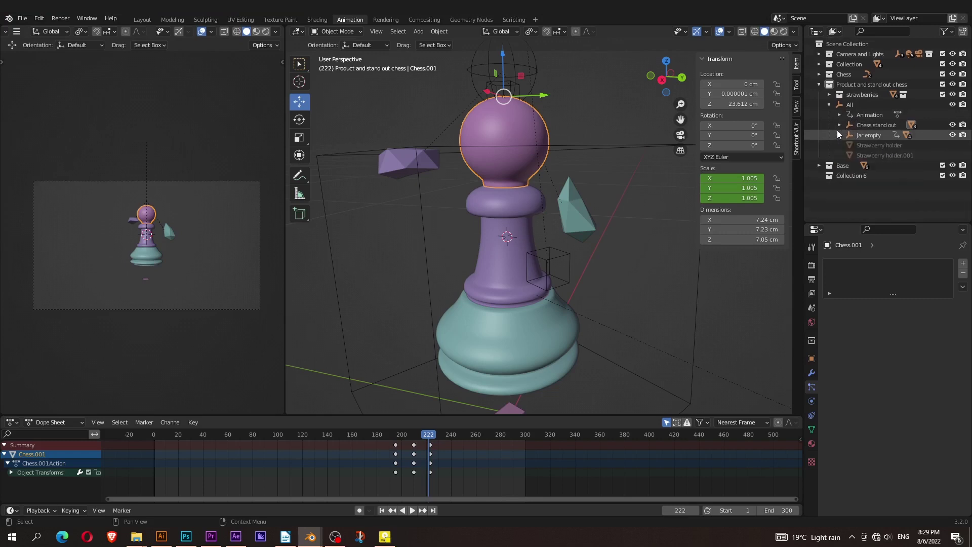
left_click(850, 135)
left_click(860, 165)
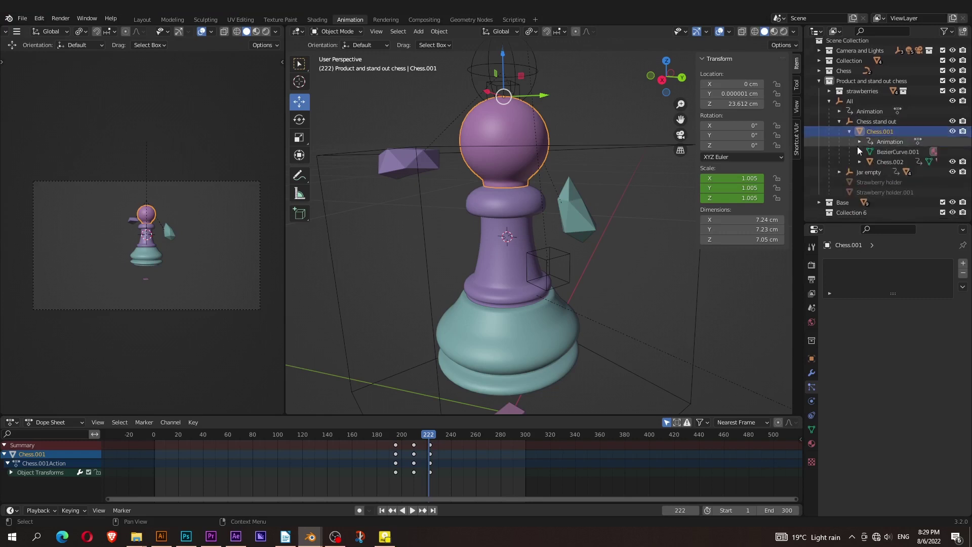
scroll(861, 168, "down", 2)
Test-move the top ball and test-rotate the base, cancelling both, then play the animation.
left_click(512, 354)
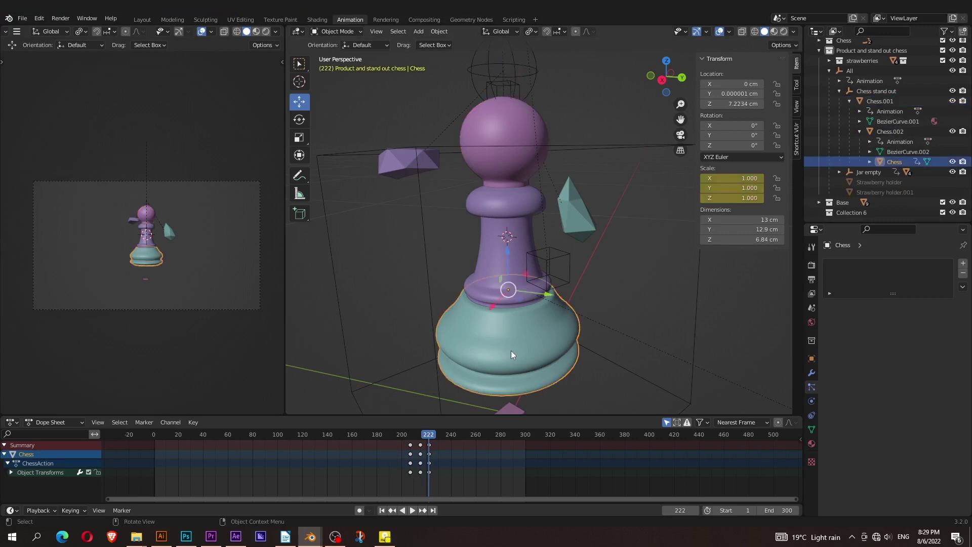
left_click(492, 208)
left_click(495, 125)
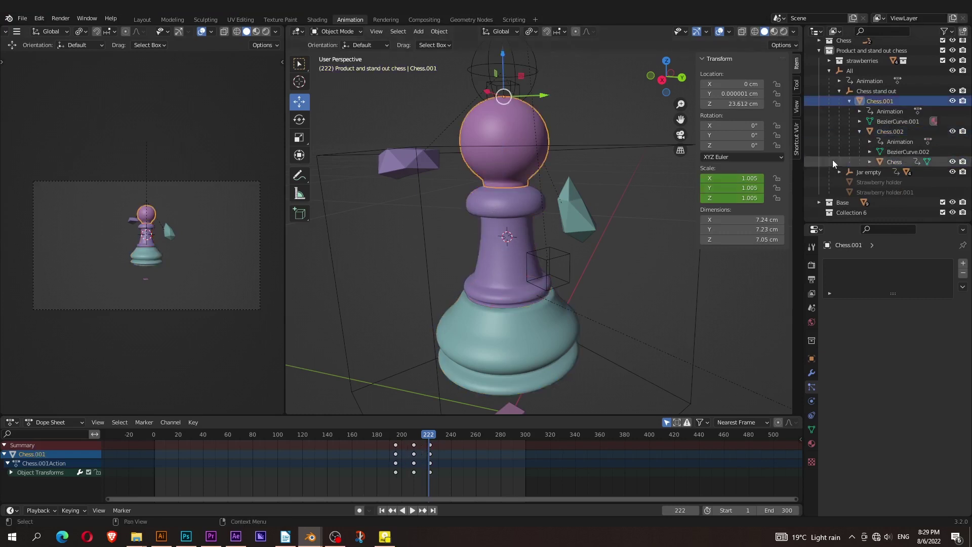
key("g")
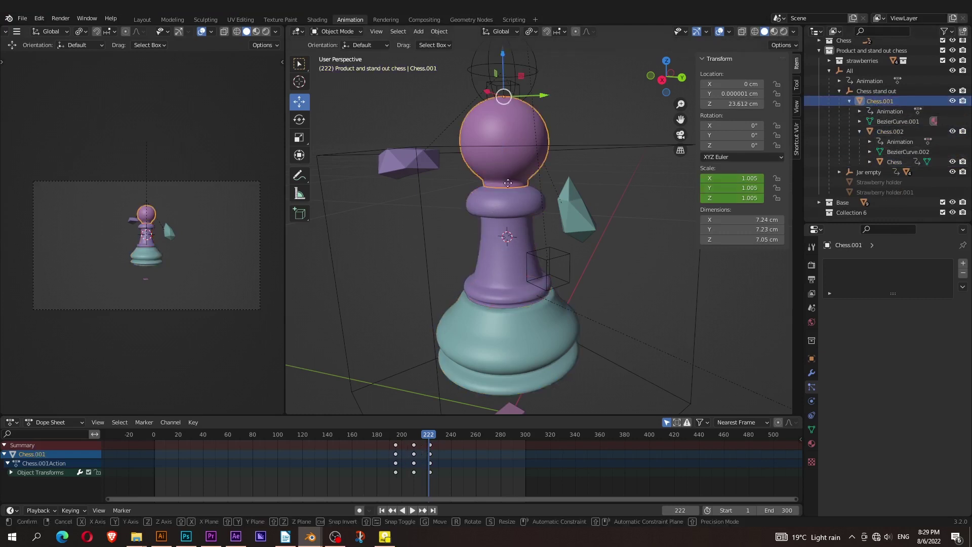
key("Escape")
left_click(523, 234)
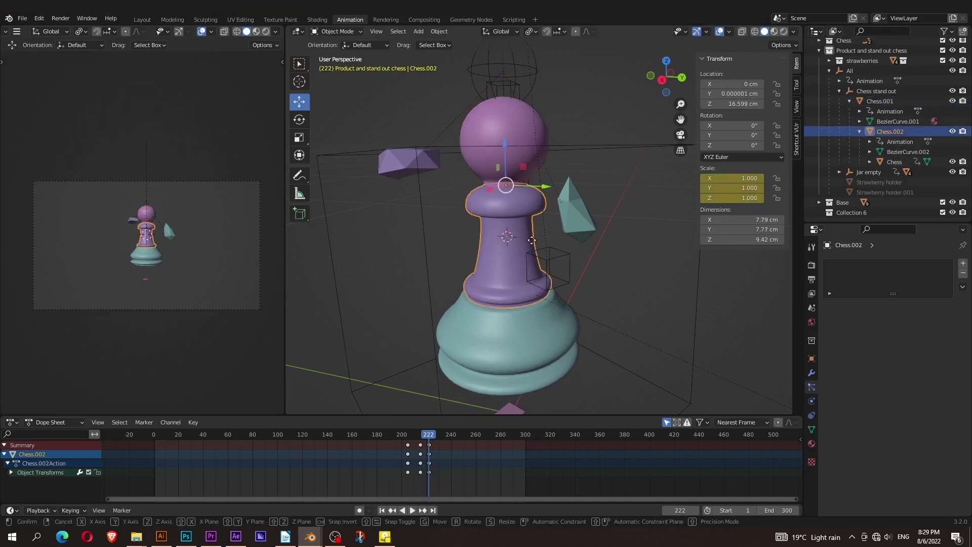
left_click(552, 343)
key("r")
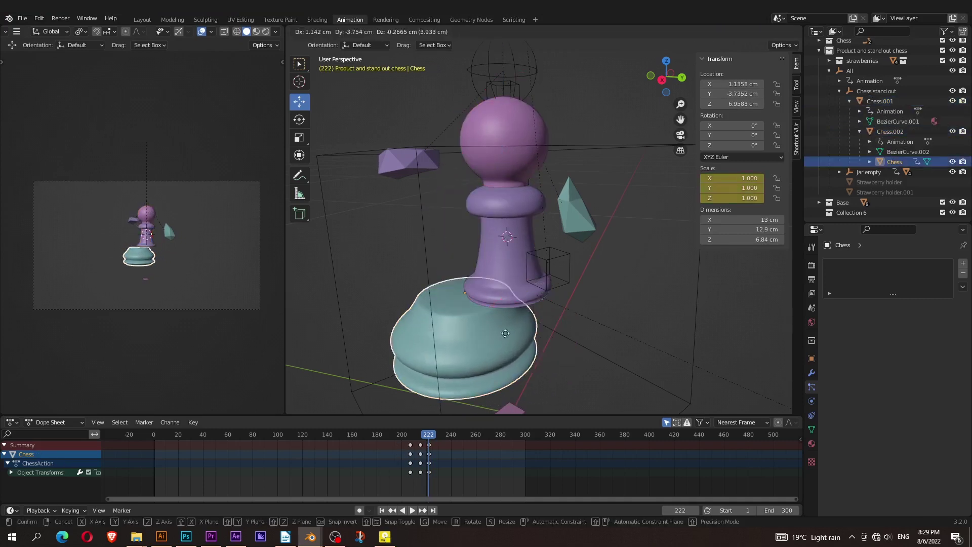
key("Escape")
key("space")
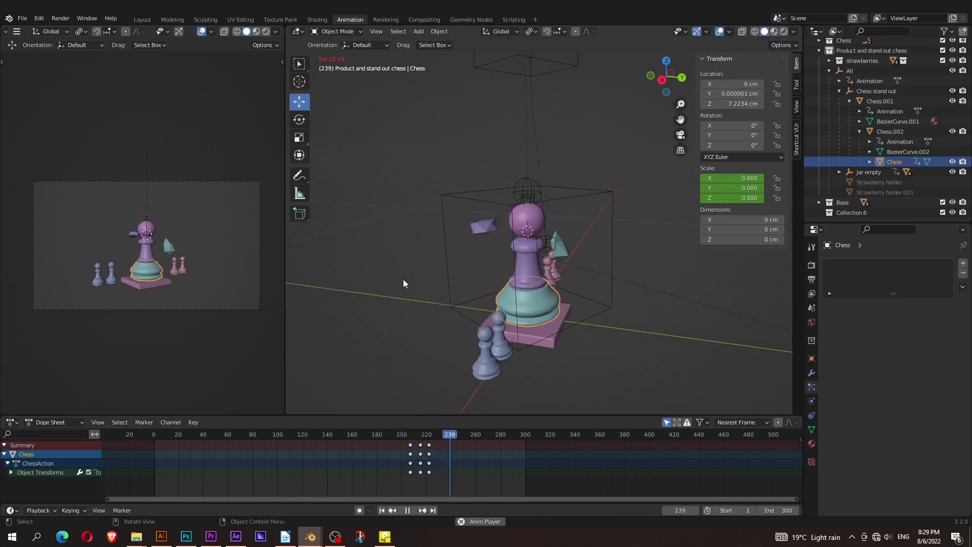
Set the Chess RIGHT Array modifier count to 49, scrub the preview, and select the Plane.008 tile.
key("space")
mouse_move(403, 278)
middle_mouse_down()
mouse_move(487, 311)
mouse_move(426, 308)
middle_mouse_up()
left_click(449, 291)
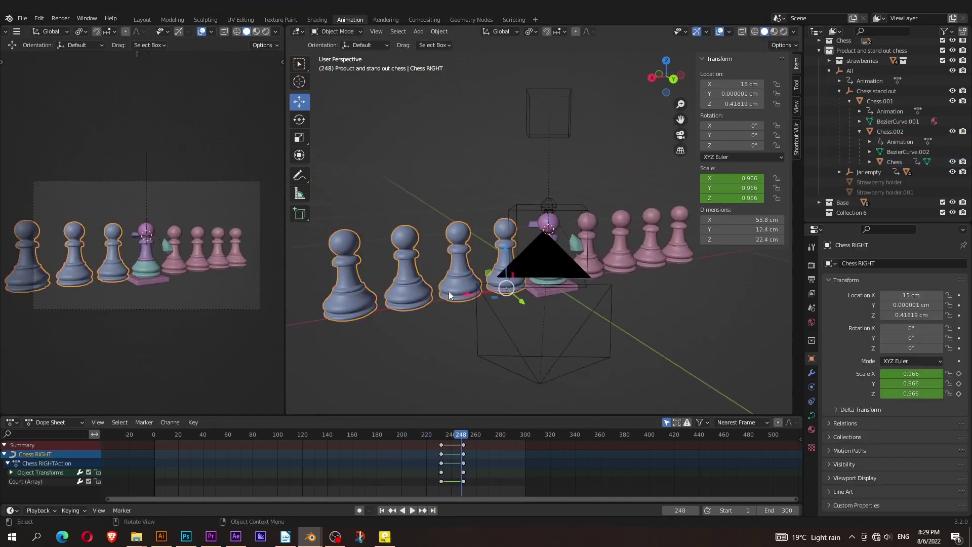
left_click(811, 374)
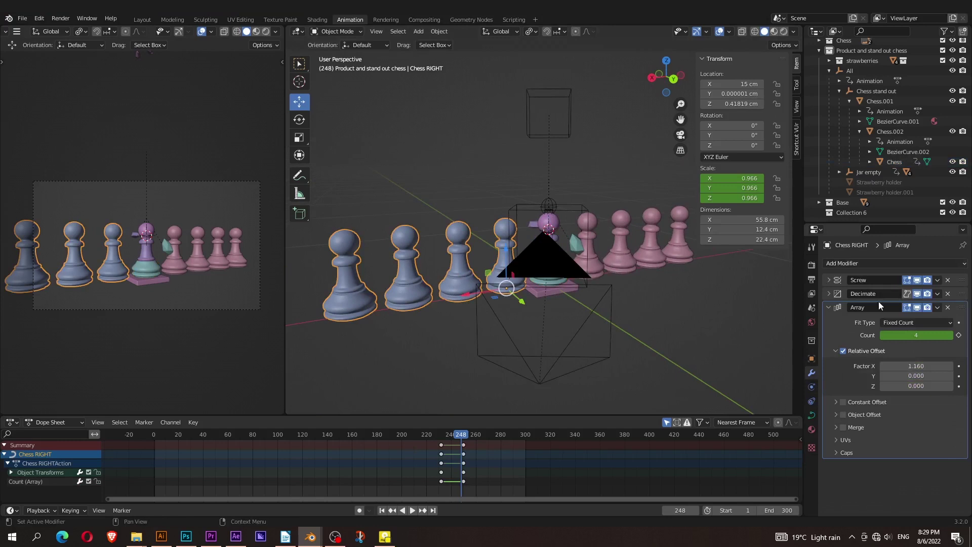
left_click_drag(911, 338, 952, 338)
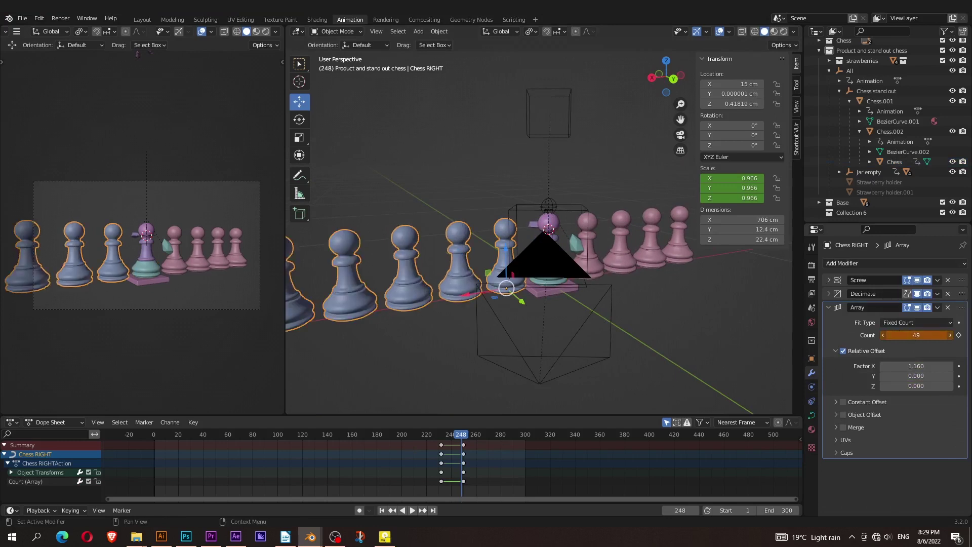
mouse_move(462, 438)
left_mouse_down()
mouse_move(448, 435)
mouse_move(470, 439)
mouse_move(445, 435)
mouse_move(479, 446)
mouse_move(424, 434)
mouse_move(489, 445)
mouse_move(417, 434)
left_mouse_up()
left_click(546, 295)
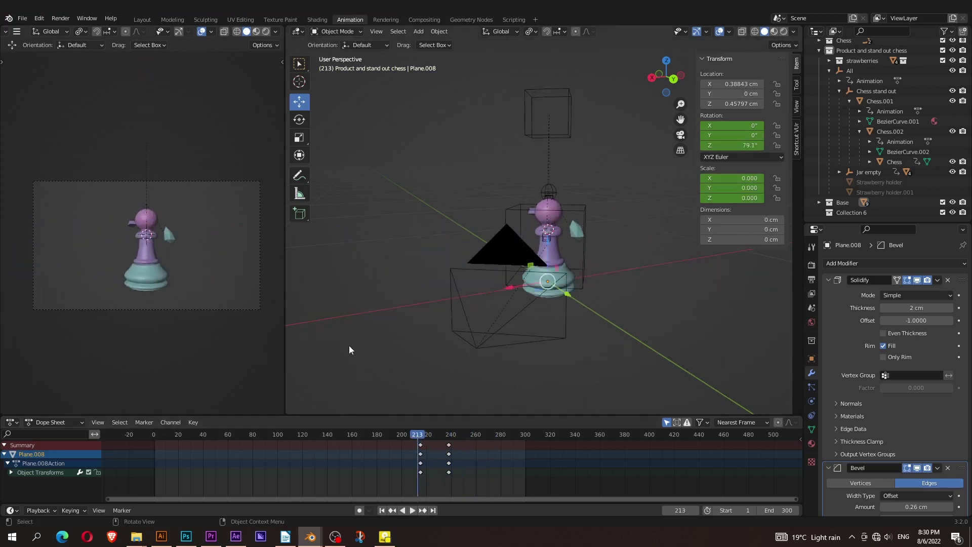
Play briefly, then select several of the coloured tiles under the pawns.
key("space")
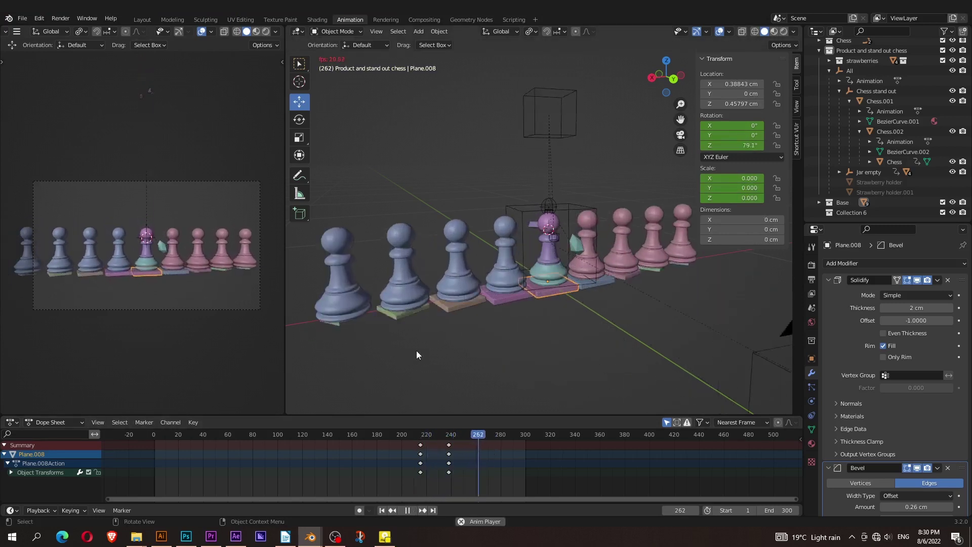
key("space")
left_click(457, 309)
left_click(470, 313)
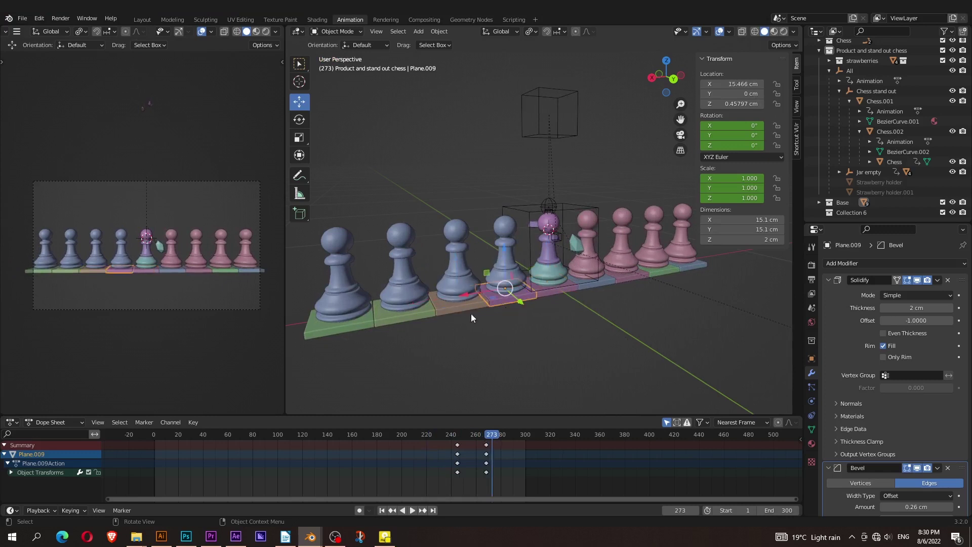
left_click(453, 309, "shift")
left_click(390, 323, "shift")
left_click(337, 331, "shift")
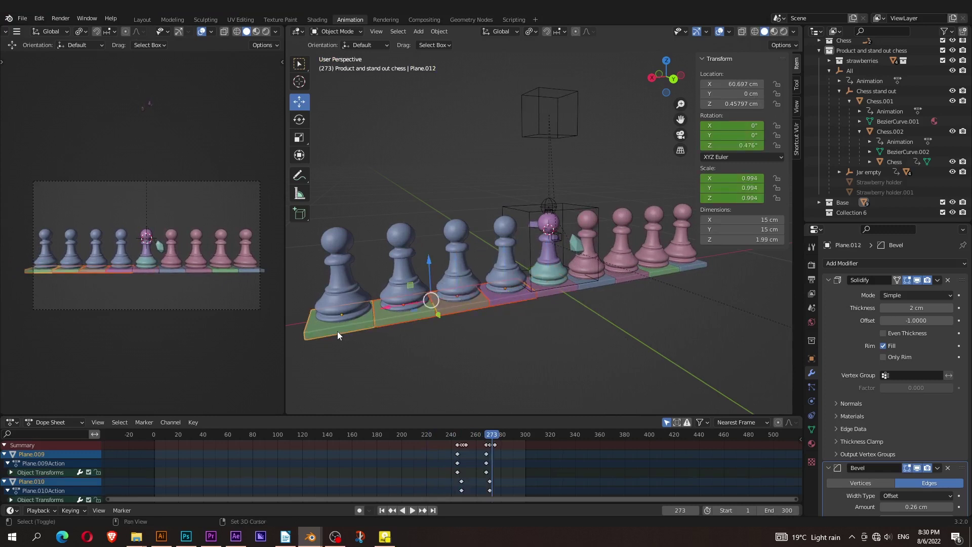
Replay the tile animation, deselect all tiles, and play again from about frame 170.
left_click_drag(487, 435, 455, 436)
key("space")
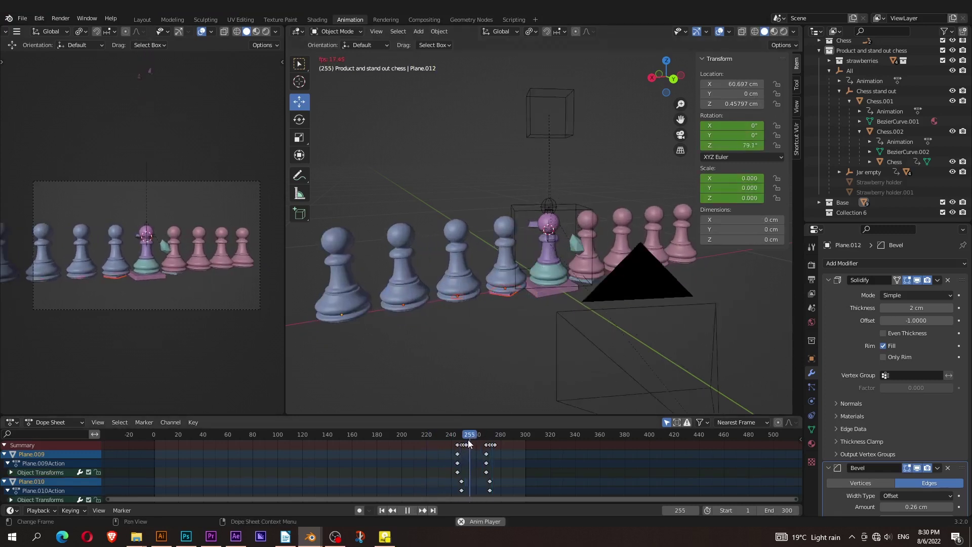
key("space")
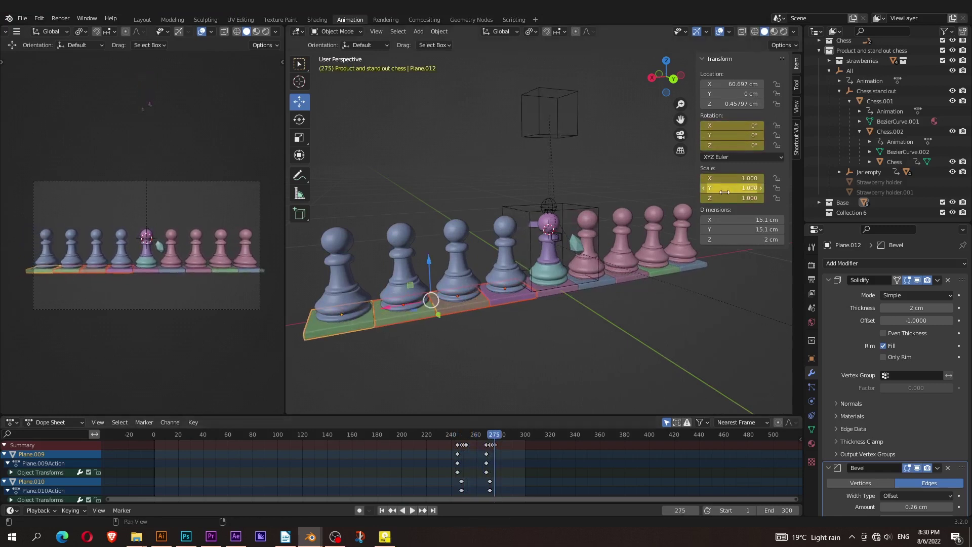
left_click(471, 372)
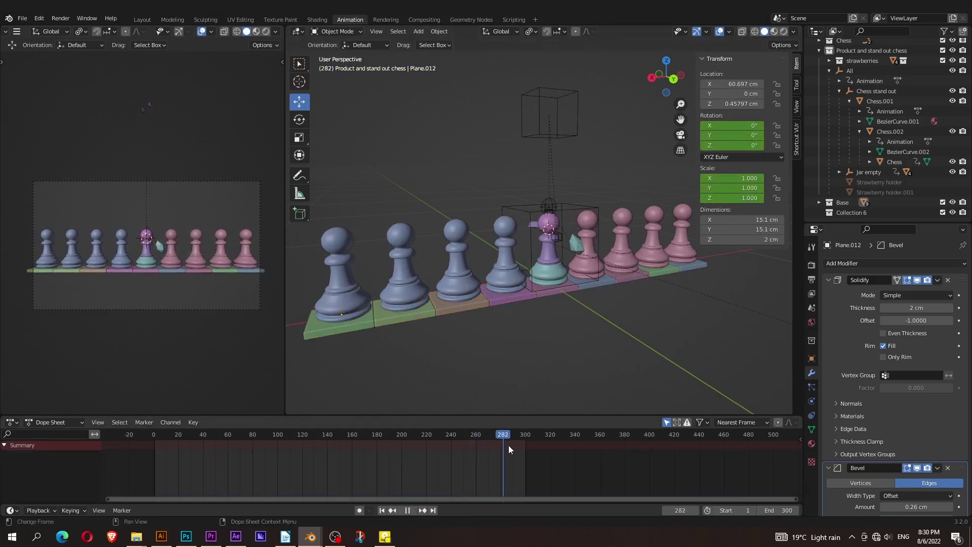
key("Escape")
scroll(462, 369, "down", 4)
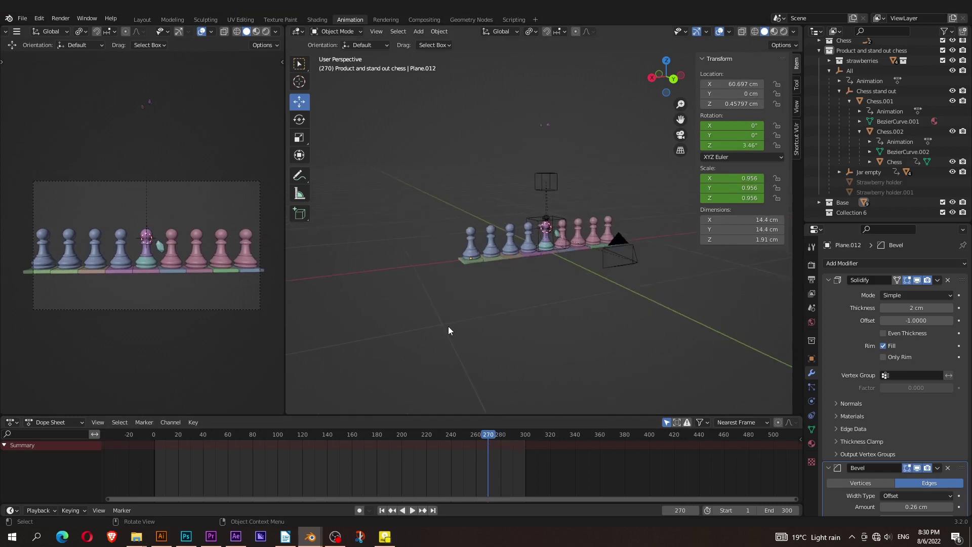
left_click_drag(492, 433, 367, 441)
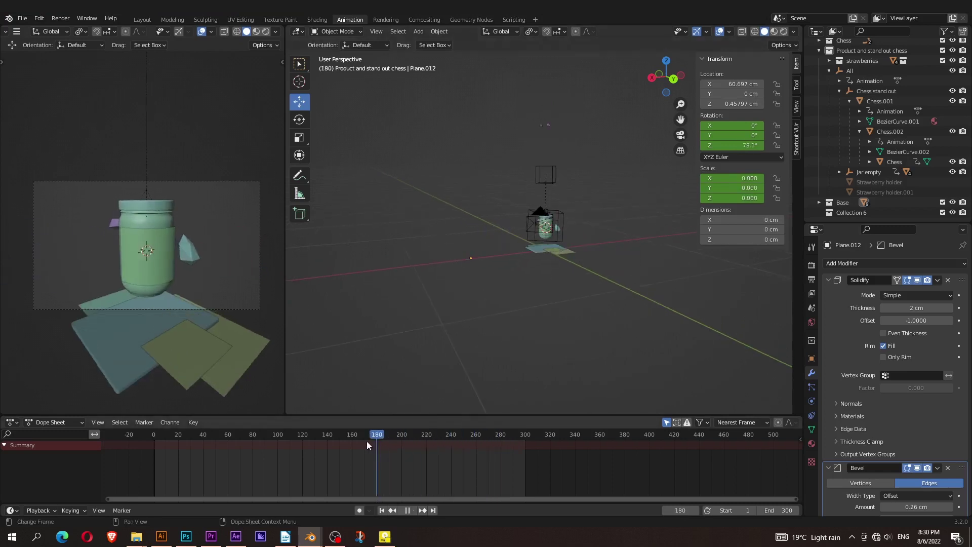
key("space")
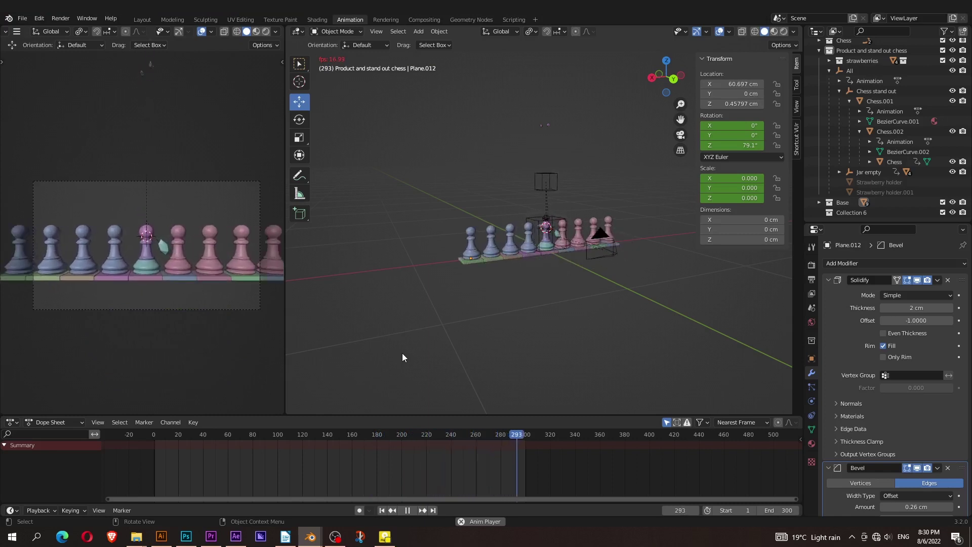
Stop at frame 36, inspect the strawberry holder's particle Collection settings, then deselect it.
key("space")
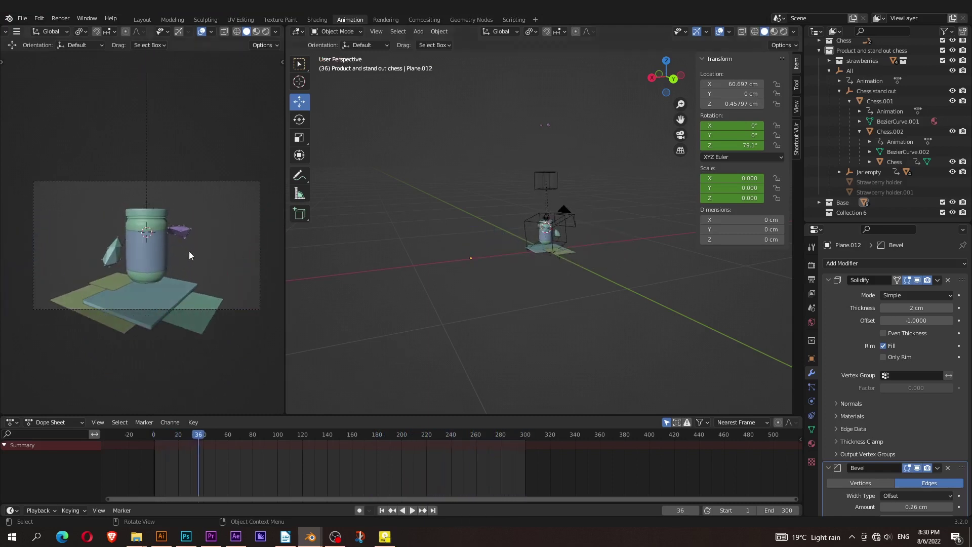
left_click(116, 260)
left_click(813, 388)
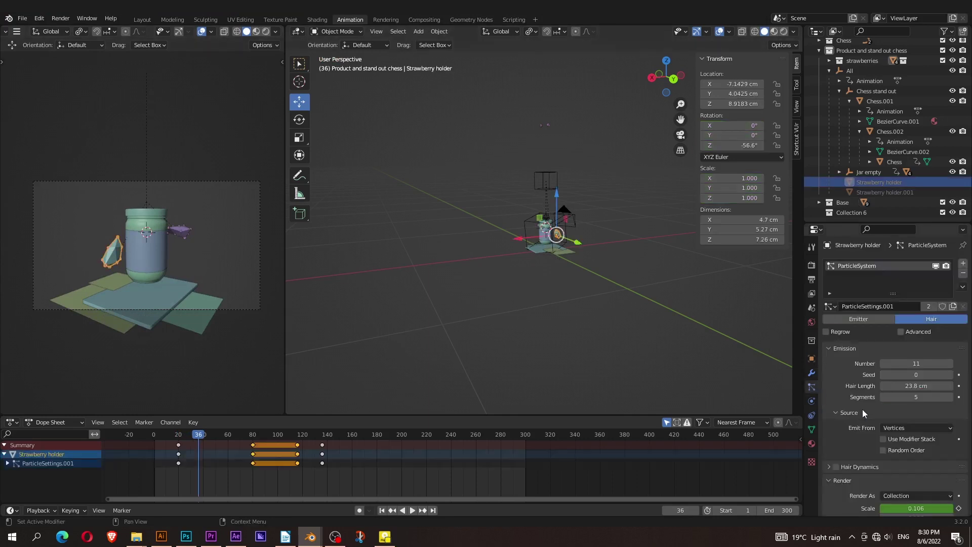
scroll(853, 424, "down", 3)
scroll(849, 427, "down", 3)
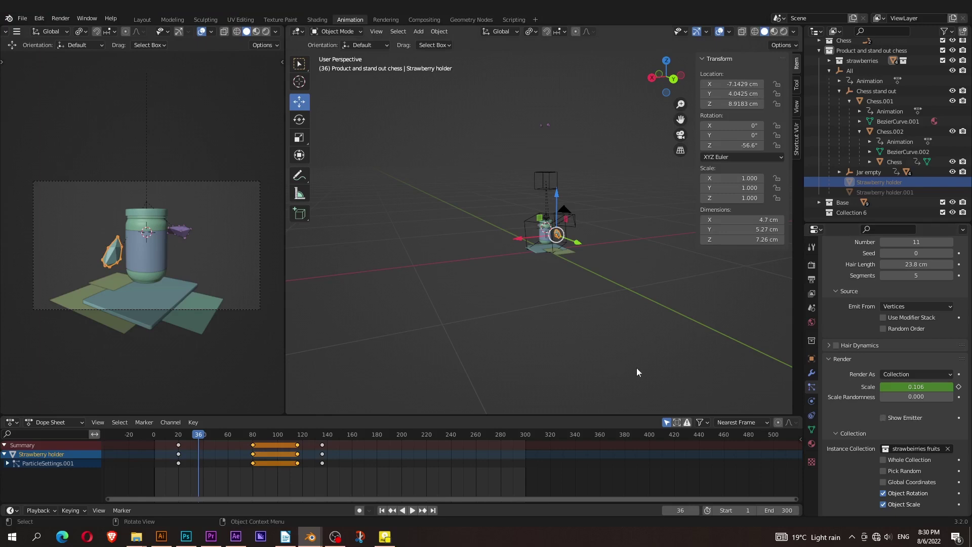
left_click(528, 325)
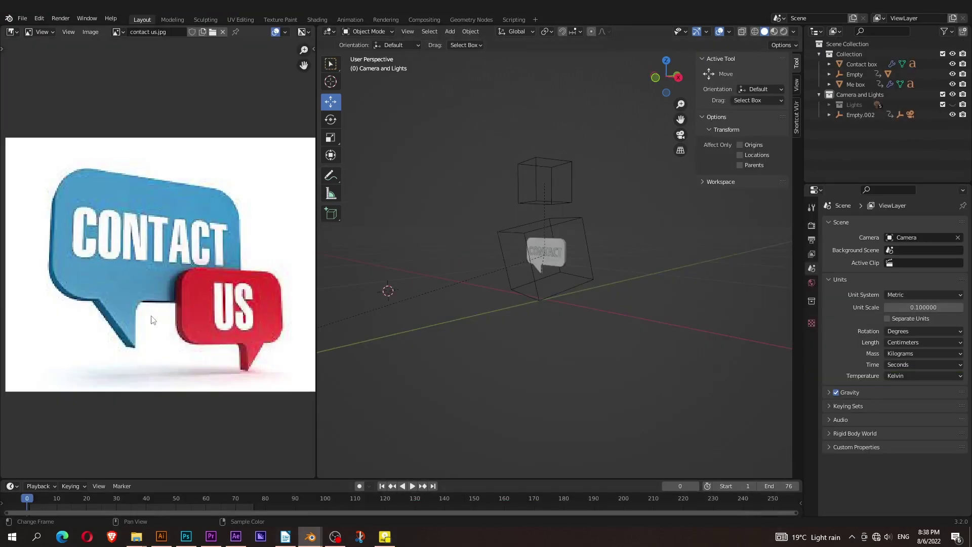
Play the Contact outro to frame 76 and orbit the TODAY text with Camera and Lights hidden.
scroll(165, 332, "down", 2)
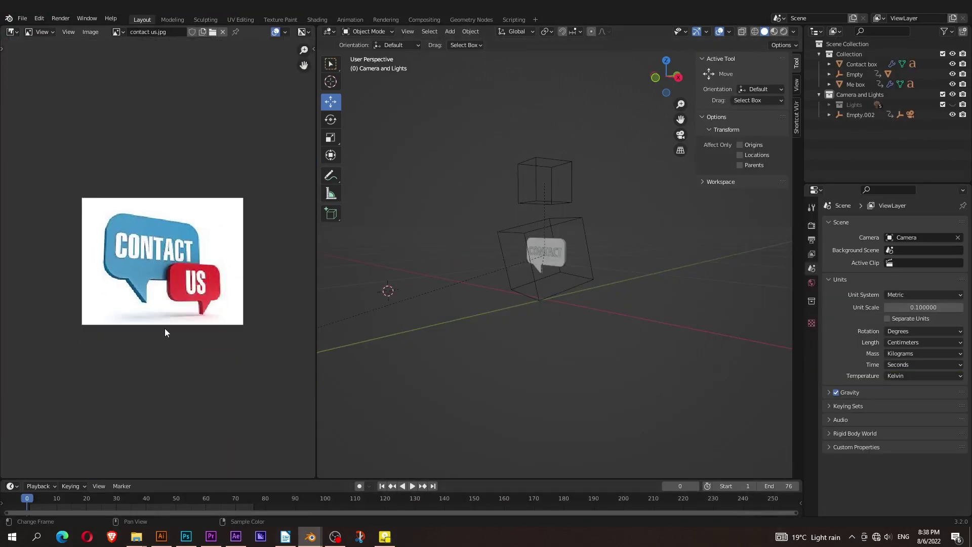
scroll(543, 247, "up", 2)
key("space")
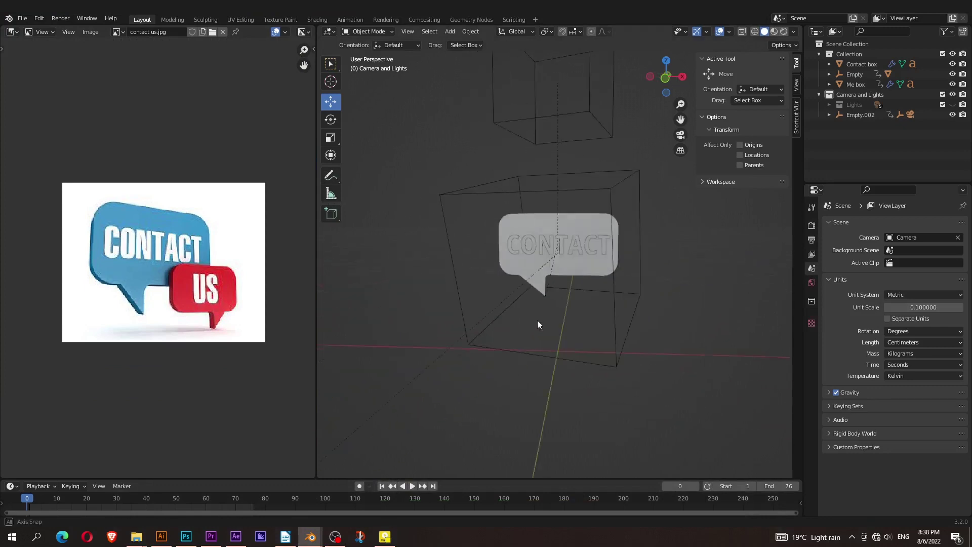
key("space")
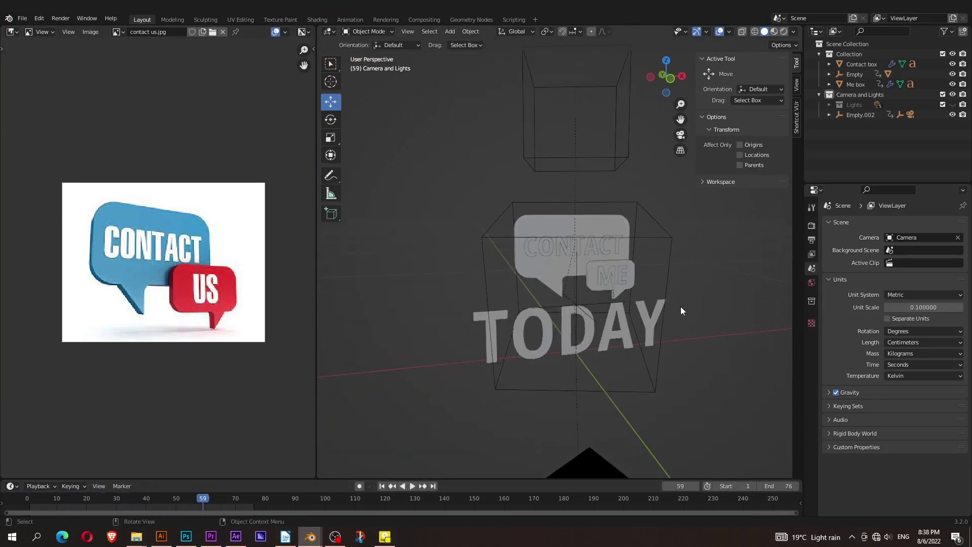
left_click_drag(213, 501, 254, 503)
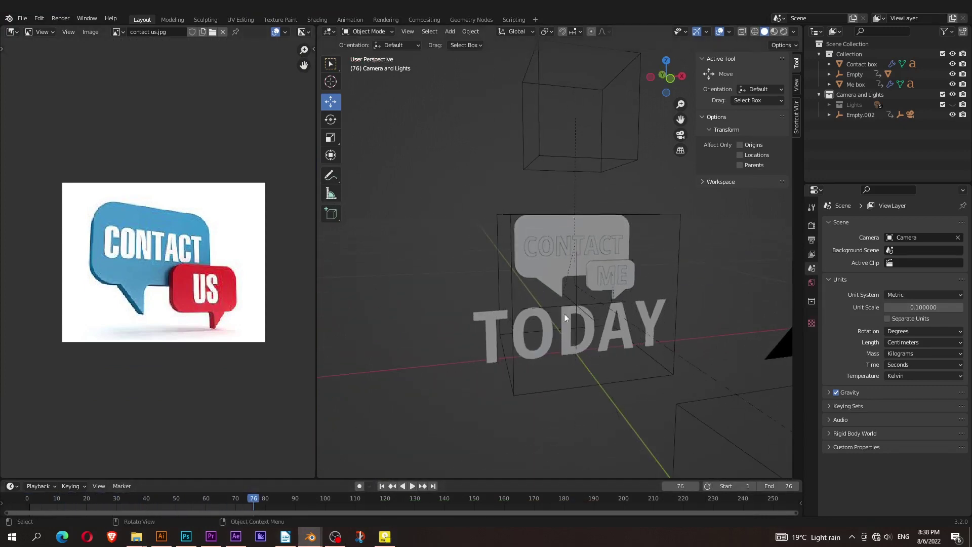
mouse_move(564, 314)
middle_mouse_down()
mouse_move(579, 310)
mouse_move(482, 324)
mouse_move(525, 284)
mouse_move(844, 114)
middle_mouse_up()
left_click(953, 94)
mouse_move(627, 238)
middle_mouse_down()
mouse_move(594, 255)
mouse_move(568, 288)
middle_mouse_up()
left_click(383, 486)
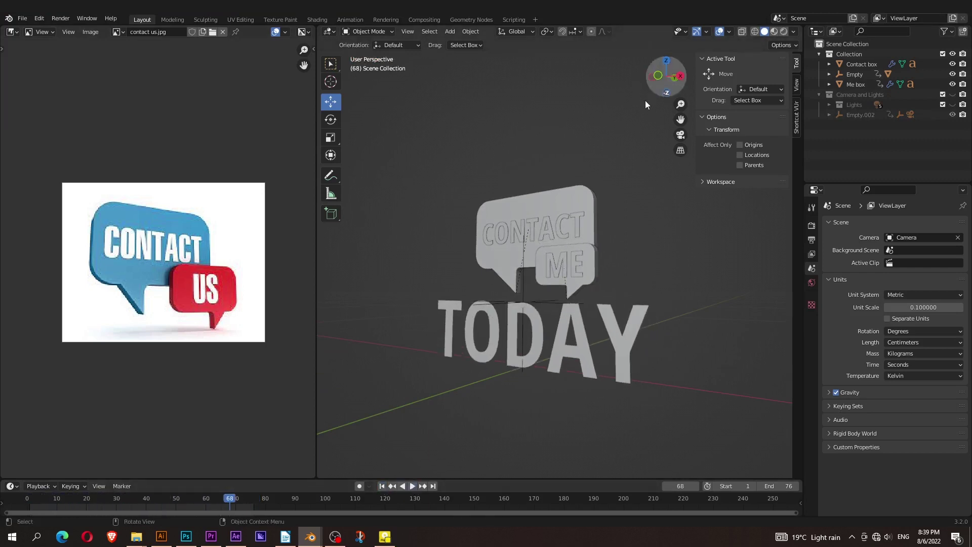
middle_click_drag(517, 149, 591, 235)
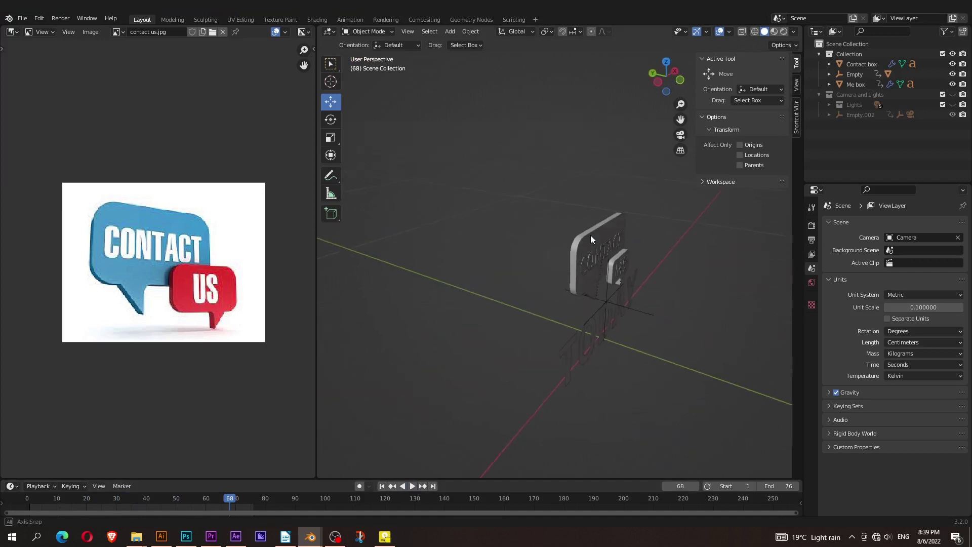
Show the Camera and Lights collection and play the CONTACT ME TODAY animation from the start.
left_click(953, 94)
scroll(587, 235, "down", 3)
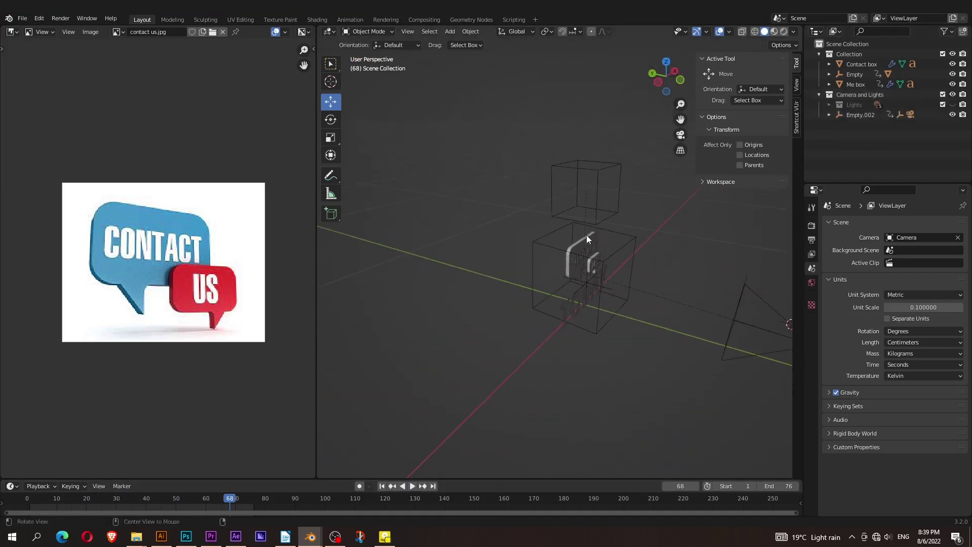
middle_click_drag(586, 235, 484, 229)
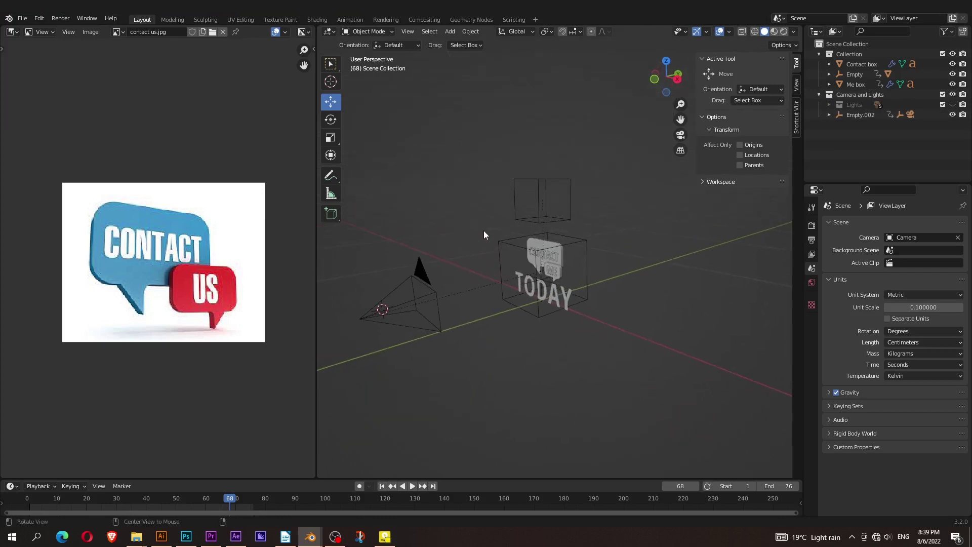
left_click(382, 486)
left_click(412, 486)
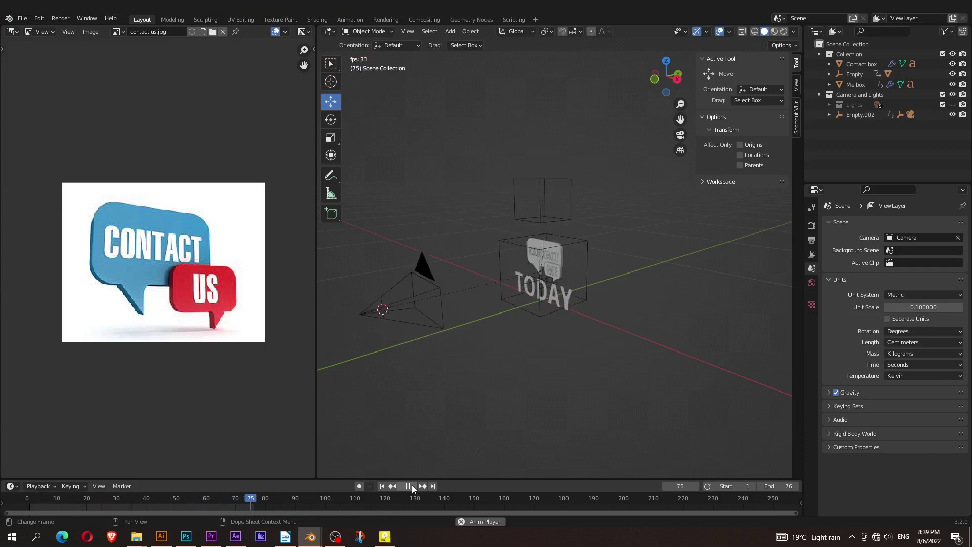
left_click(412, 486)
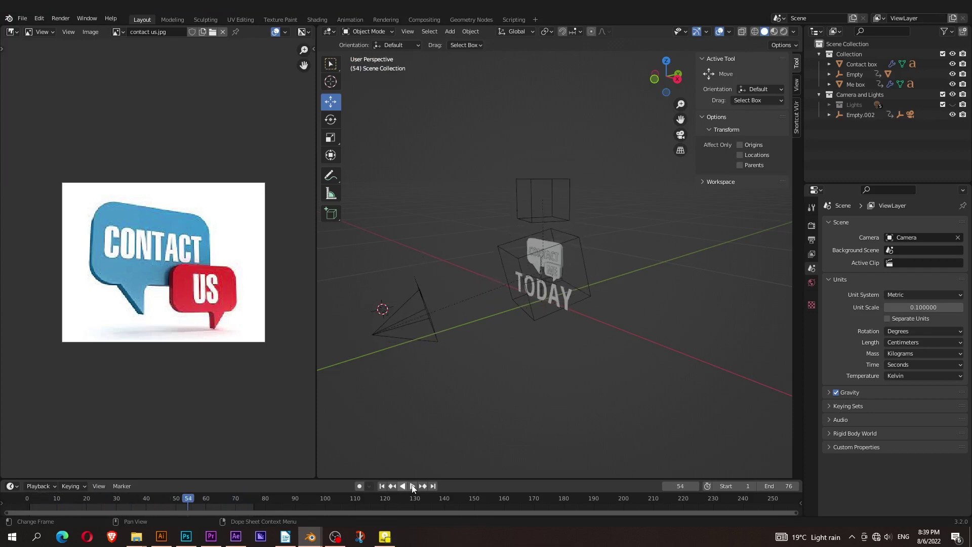
scroll(493, 267, "up", 2)
scroll(490, 272, "up", 2)
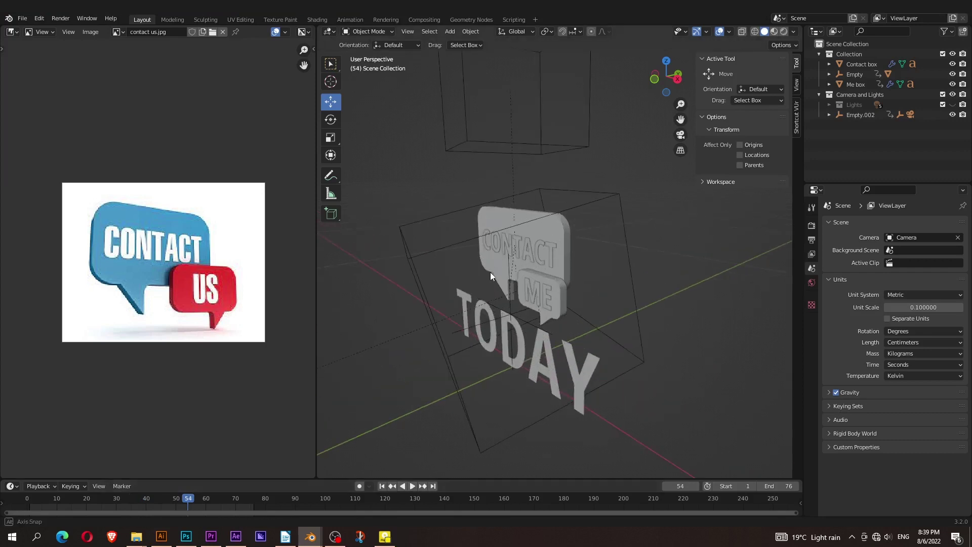
scroll(492, 285, "up", 3)
left_click(387, 486)
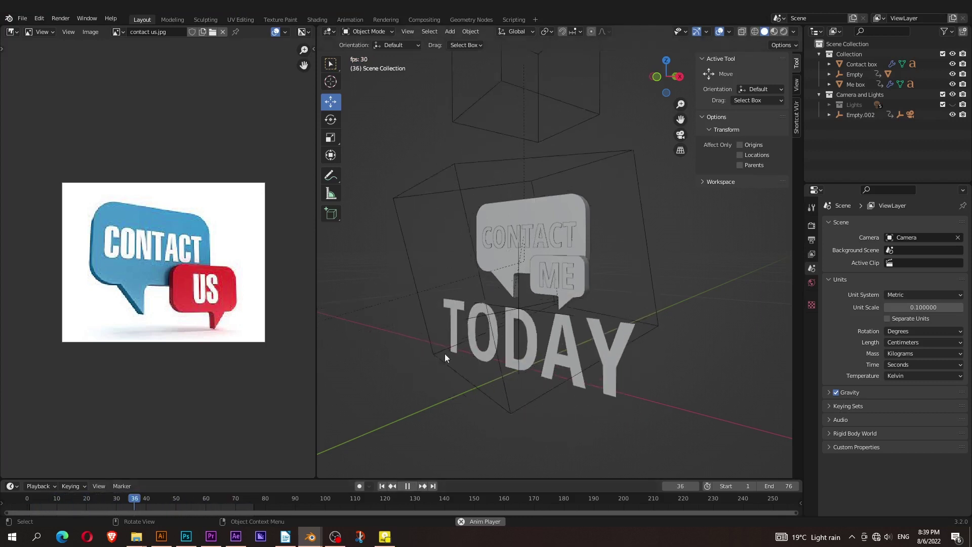
middle_click_drag(448, 337, 497, 366)
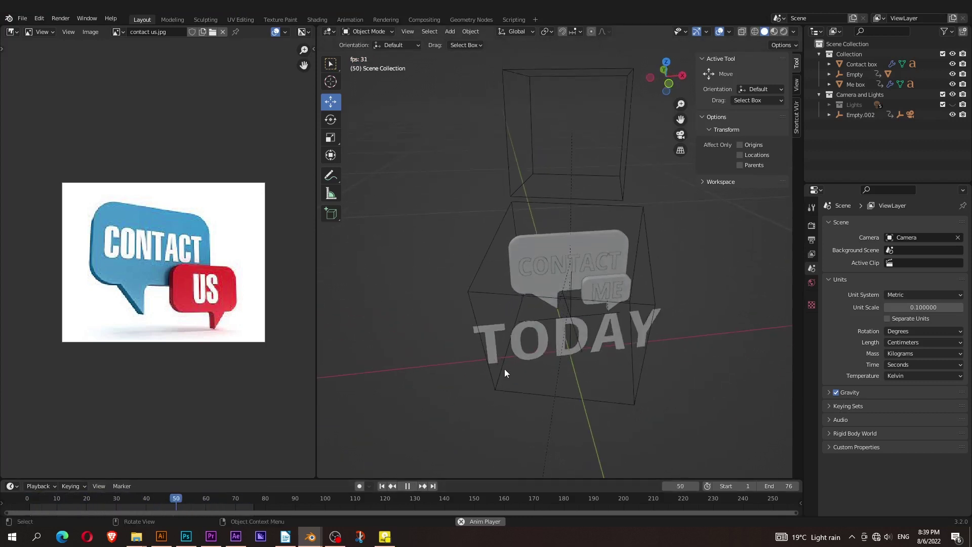
left_click(412, 488)
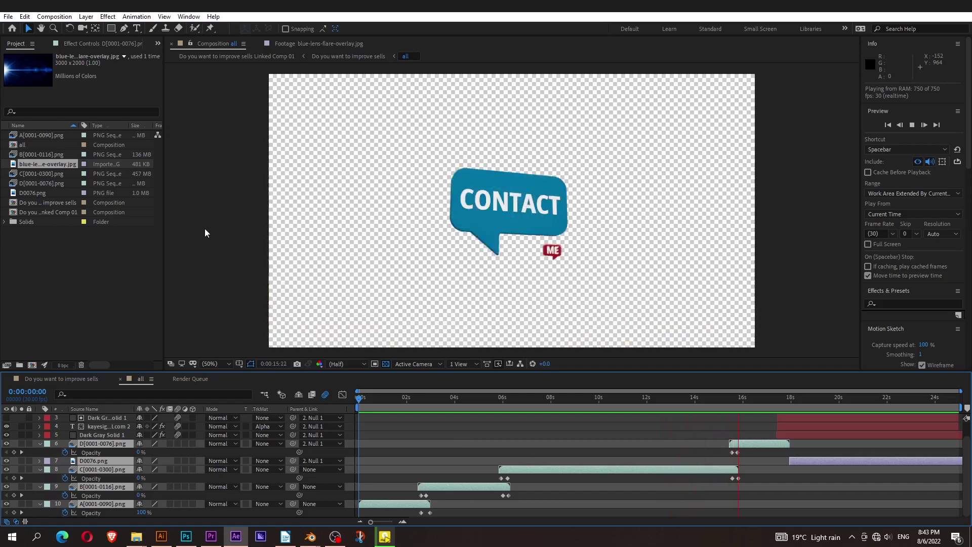
Show Scale on both Dark Gray Solid banners and Position on the email text layer at 0:00:18:07.
left_click(820, 405)
left_click_drag(820, 408, 796, 400)
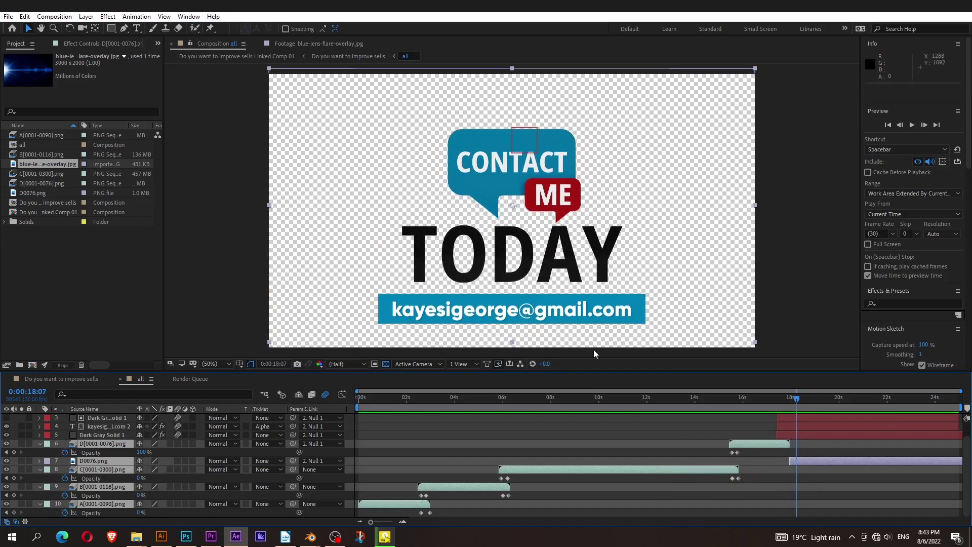
left_click(105, 419)
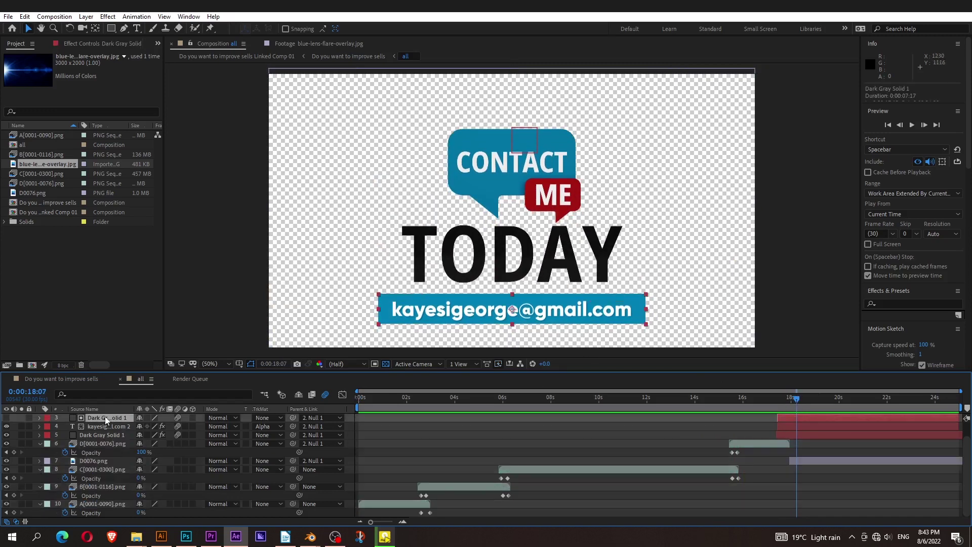
key("s")
left_click(107, 435)
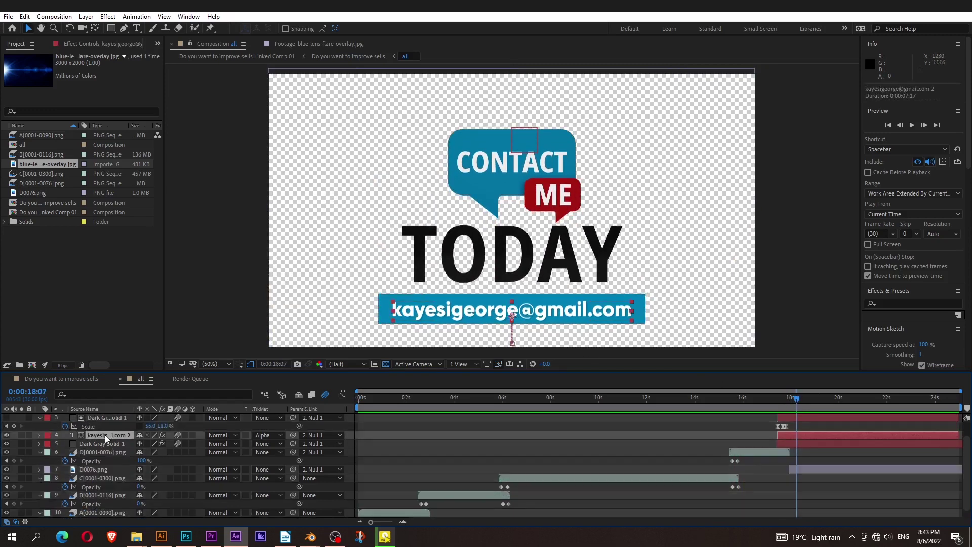
key("p")
left_click(106, 454)
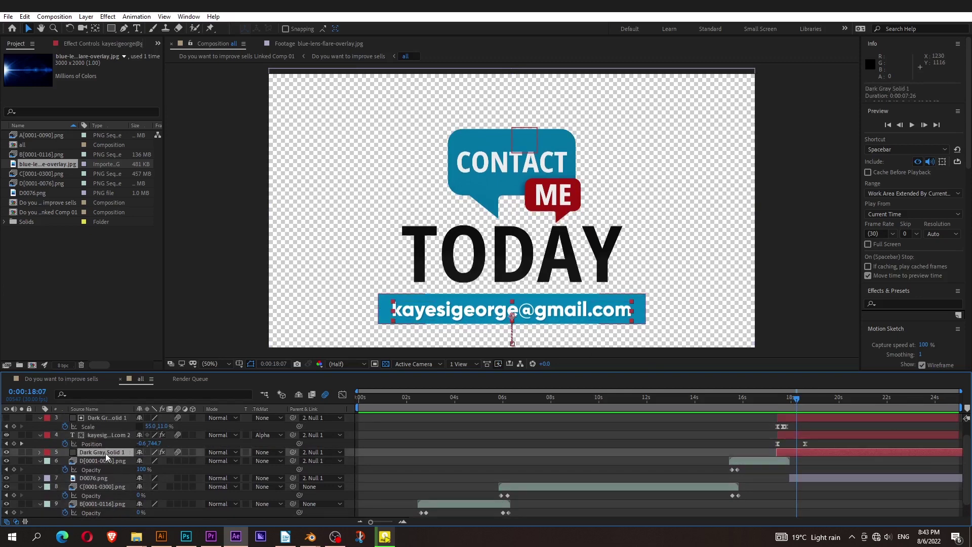
key("s")
Scrub around 0:00:17:24 to step through the banner's scale-up keyframes.
left_click_drag(805, 408, 779, 404)
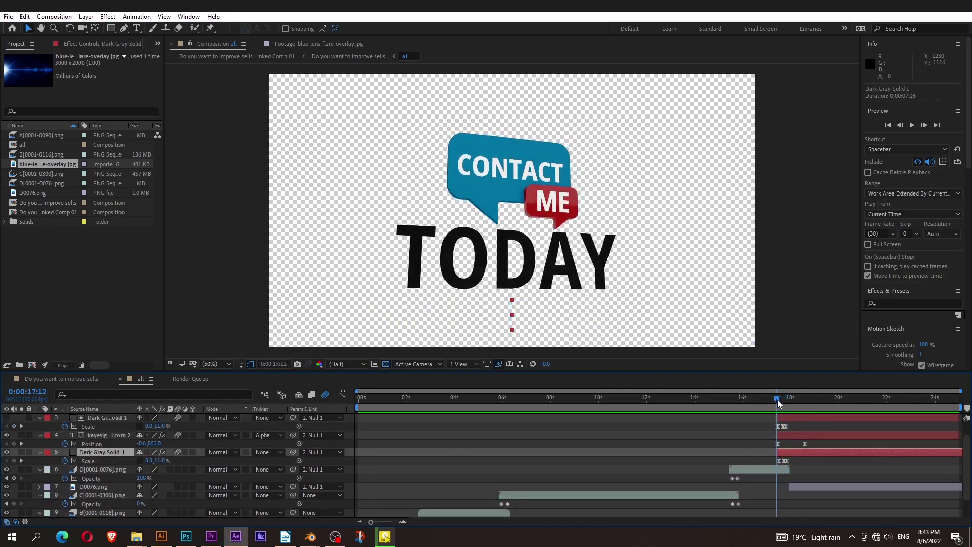
scroll(819, 477, "up", 3, "alt")
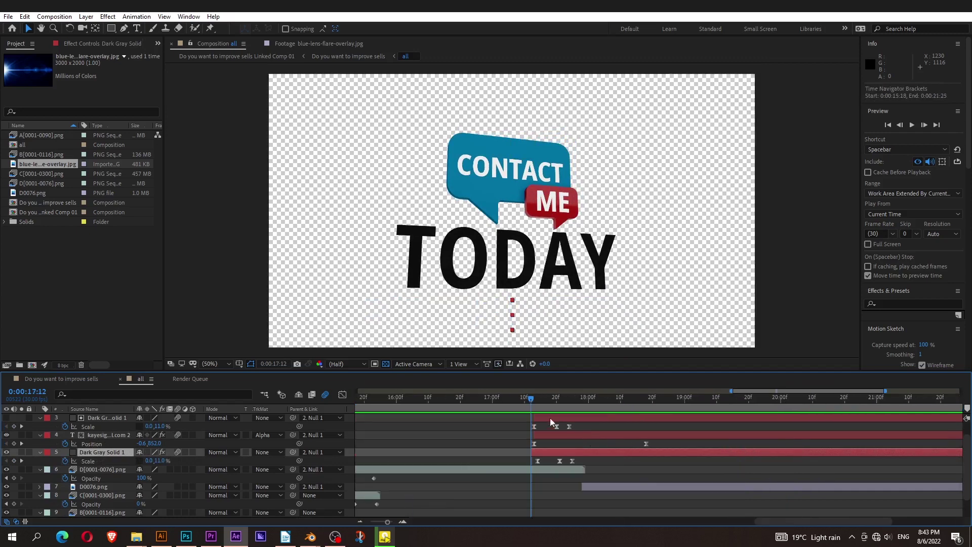
left_click_drag(532, 404, 580, 434)
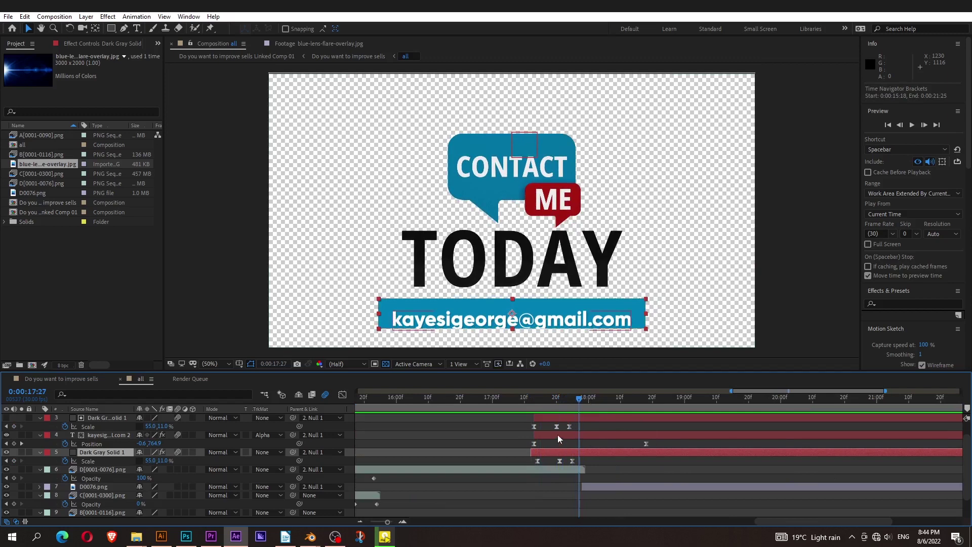
left_click(558, 435)
left_click(570, 412)
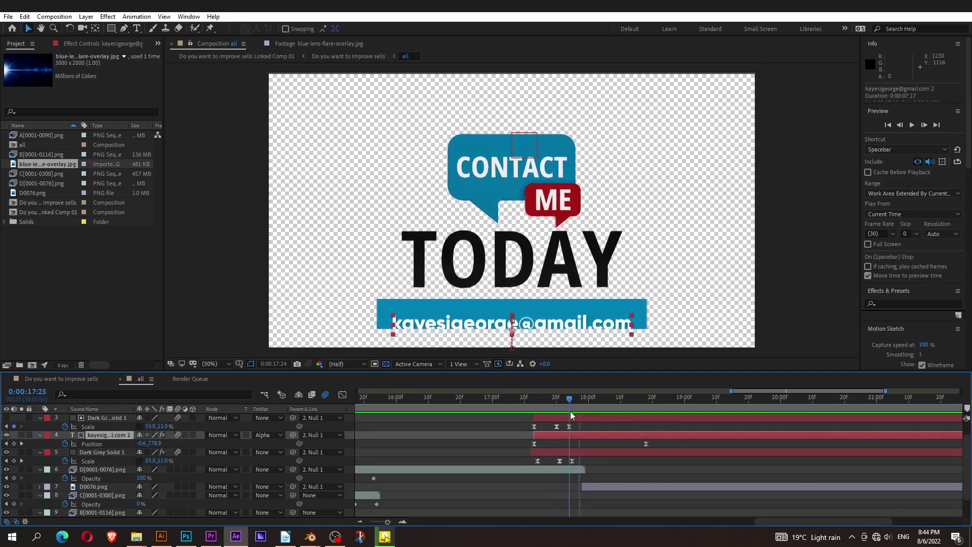
left_click_drag(571, 415, 568, 415)
mouse_move(569, 402)
left_mouse_down()
mouse_move(651, 400)
mouse_move(569, 427)
mouse_move(679, 445)
mouse_move(544, 427)
mouse_move(609, 439)
left_mouse_up()
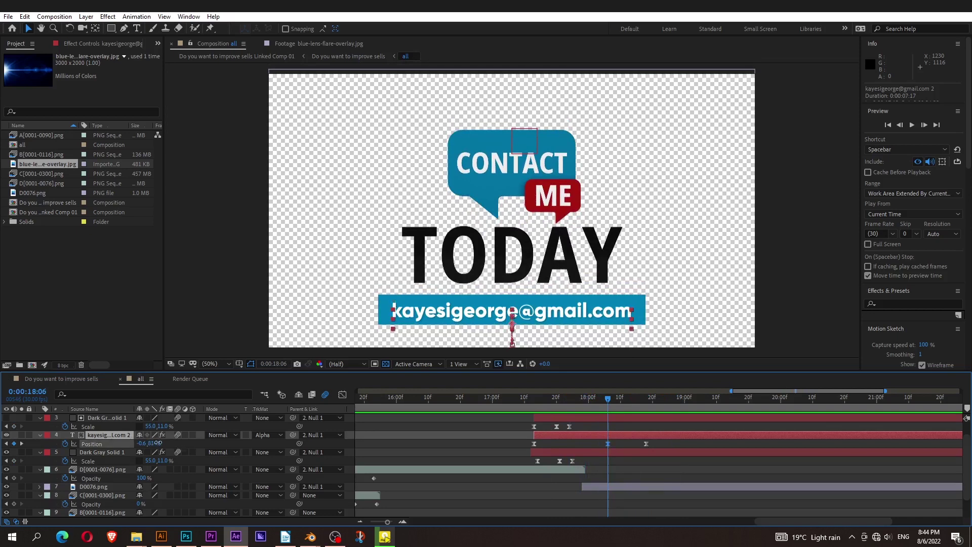
Try moving the email text lower, undo it, and check the improve-sells comp at 10:08.
left_click_drag(154, 444, 184, 433)
key("ctrl+z")
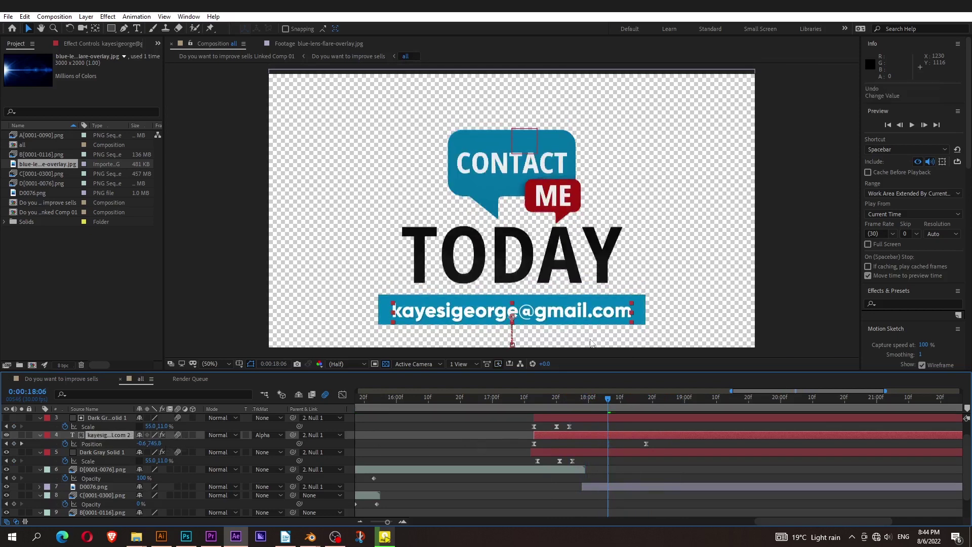
scroll(358, 311, "down", 2)
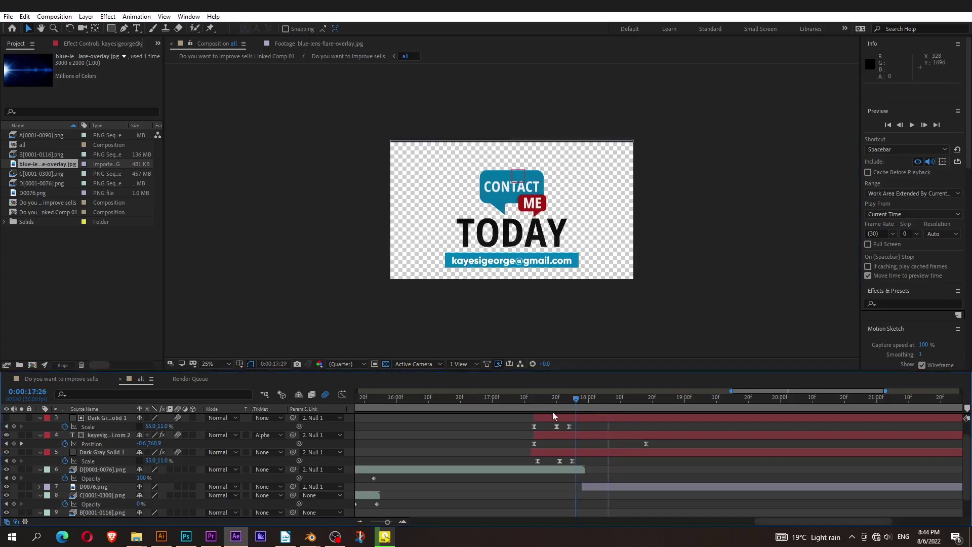
left_click(76, 384)
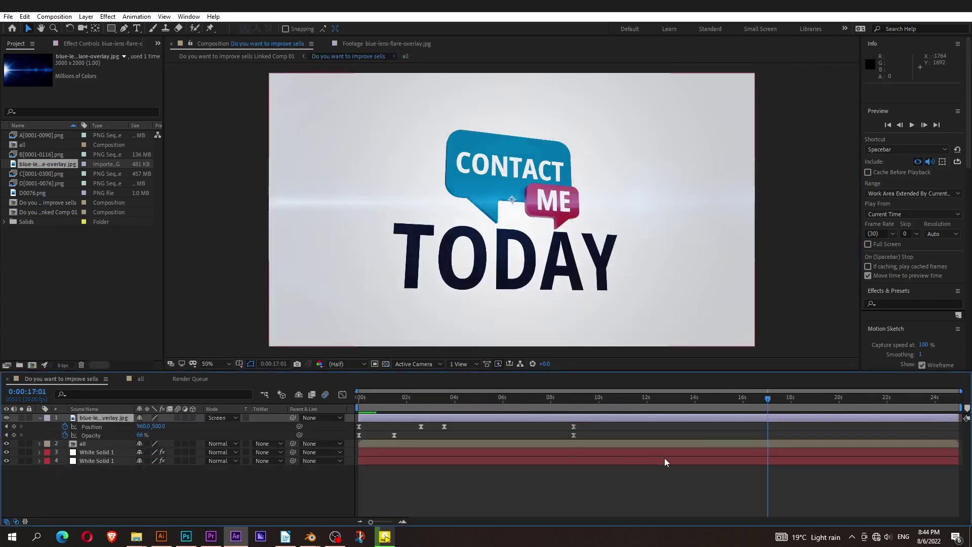
left_click_drag(766, 400, 590, 405)
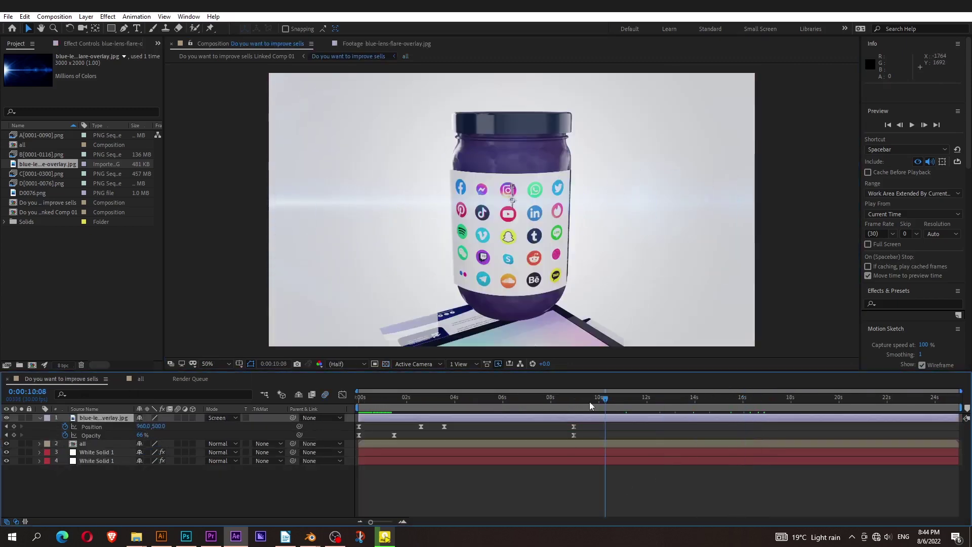
left_click(140, 379)
Set the viewer to 50% and toggle Adjustment Layer 1's Lumetri Color on and off on the jar.
left_click(99, 420)
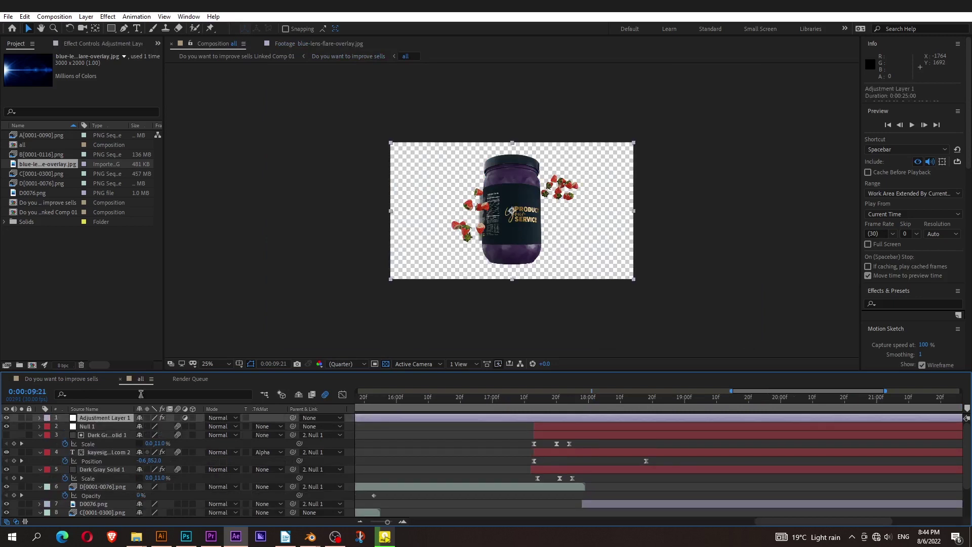
left_click(98, 45)
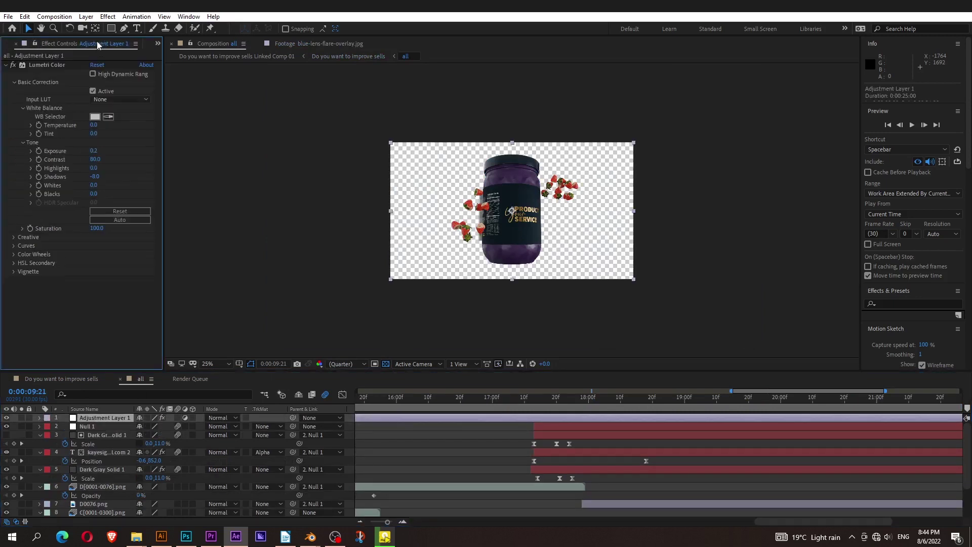
left_click(13, 64)
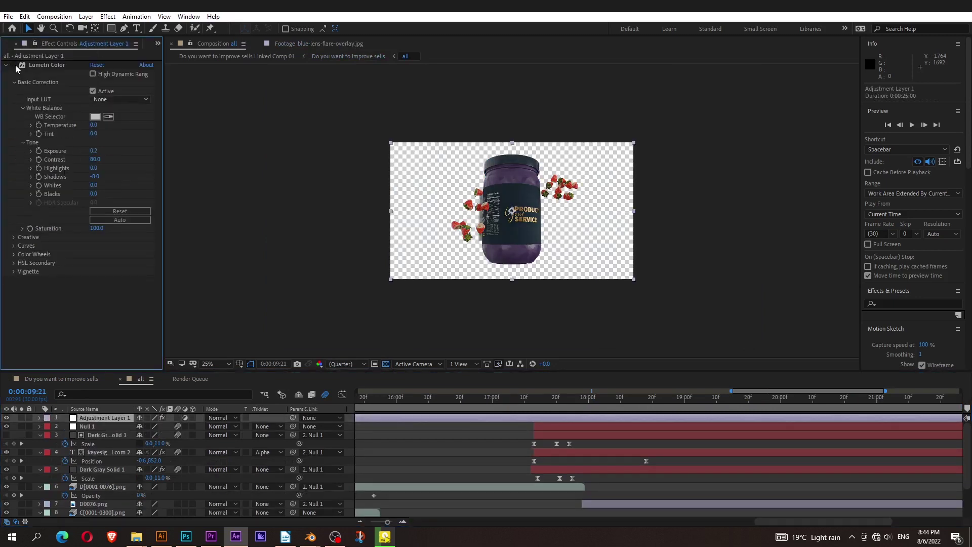
left_click(218, 365)
left_click(236, 194)
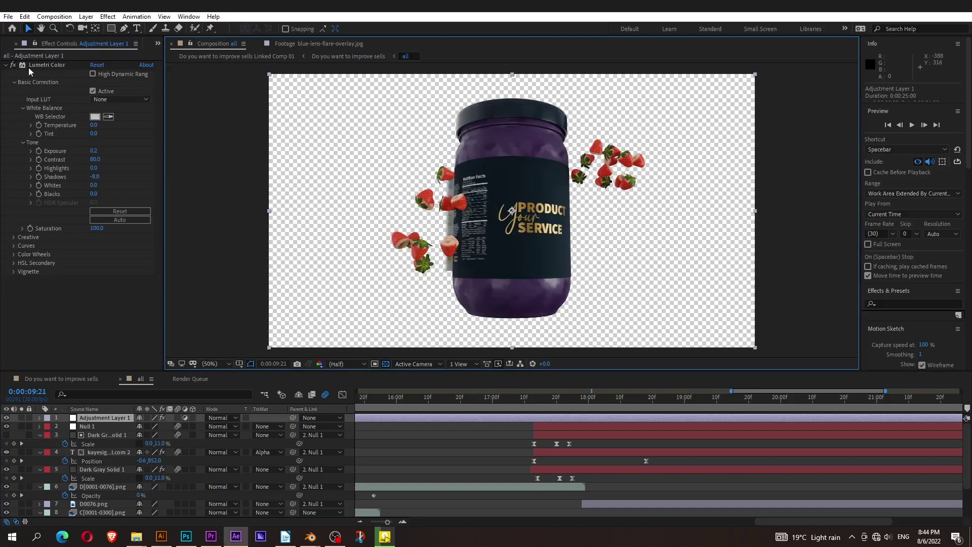
left_click(13, 65)
left_click(13, 65)
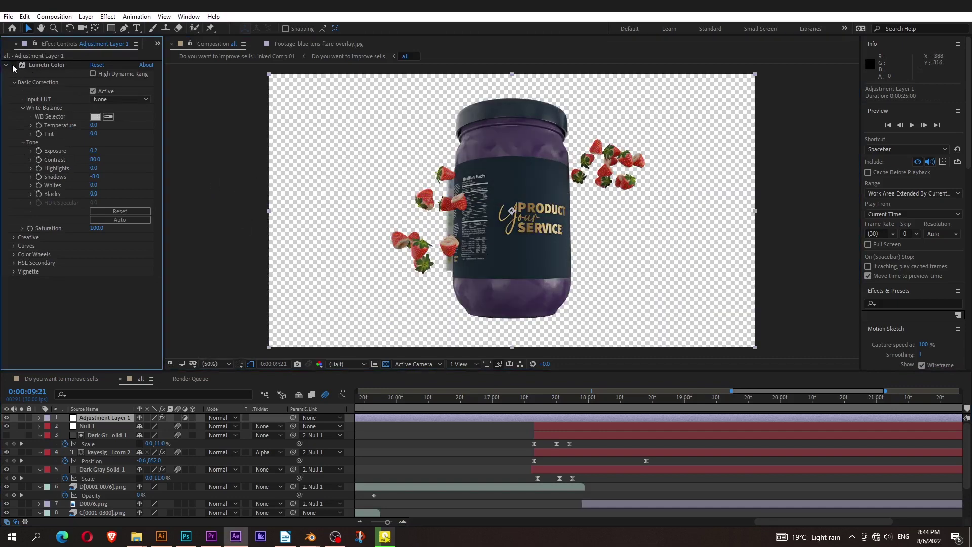
left_click(14, 65)
Compare the outro at 0:00:15:28 and the megaphone scene at 0:00:05:11 with grading on and off.
left_click(511, 403)
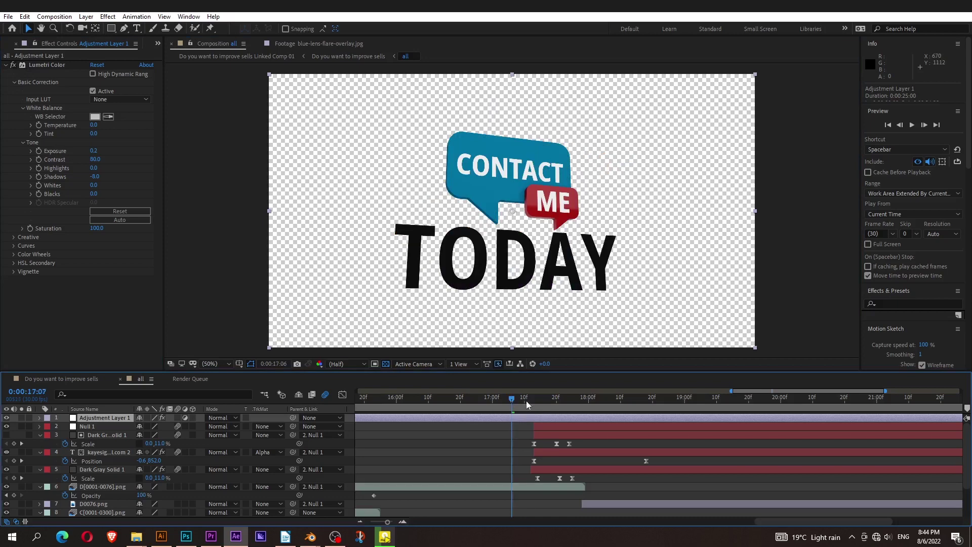
left_click_drag(526, 404, 390, 402)
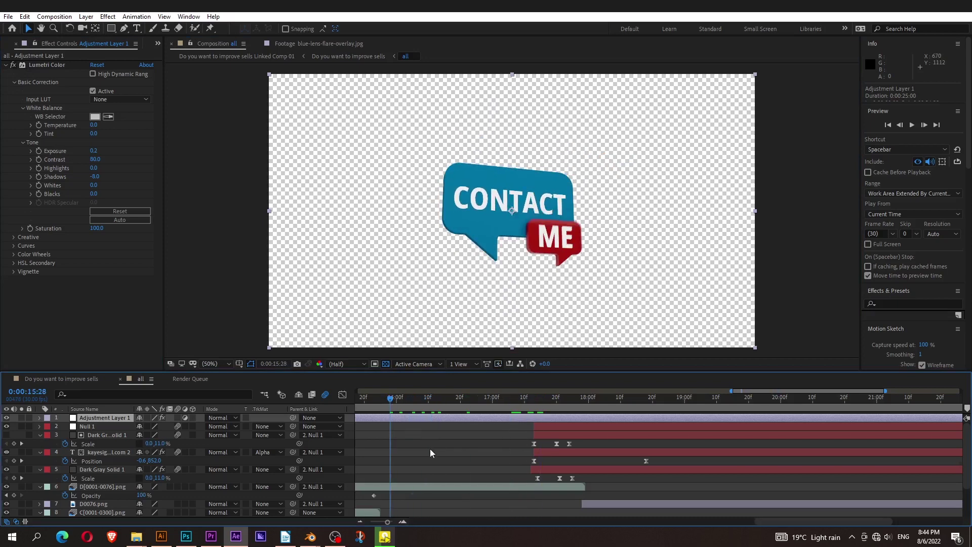
scroll(431, 452, "down", 5, "alt")
scroll(431, 452, "down", 3, "alt")
left_click_drag(433, 398, 488, 411)
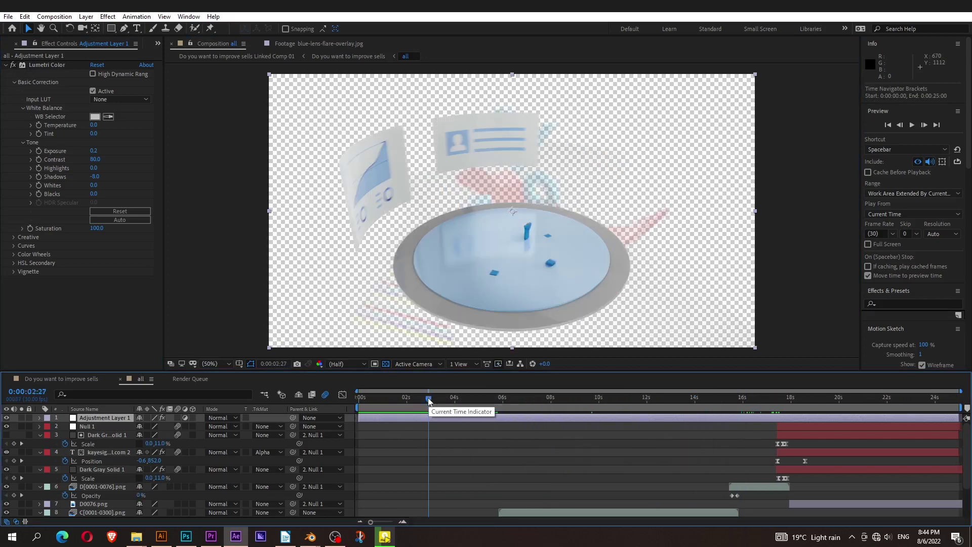
left_click(13, 65)
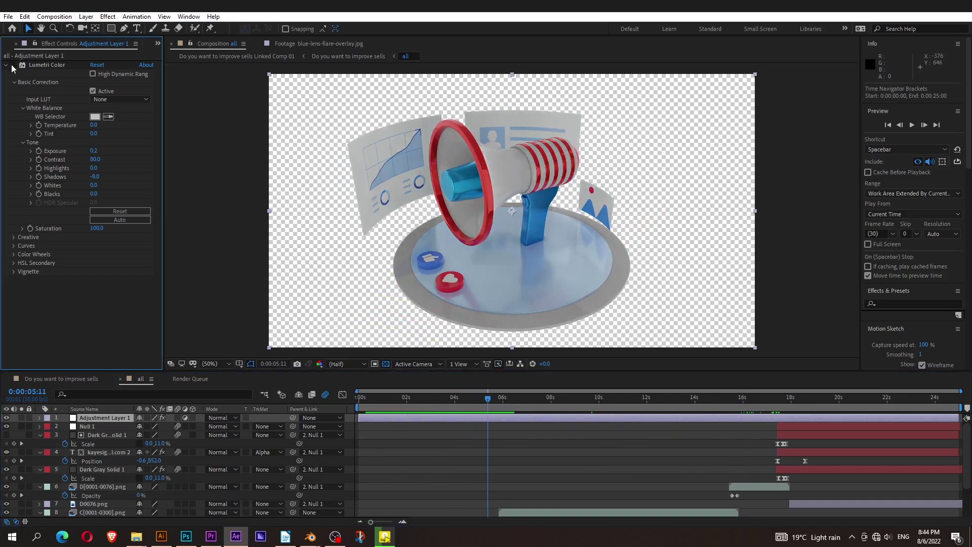
left_click(12, 65)
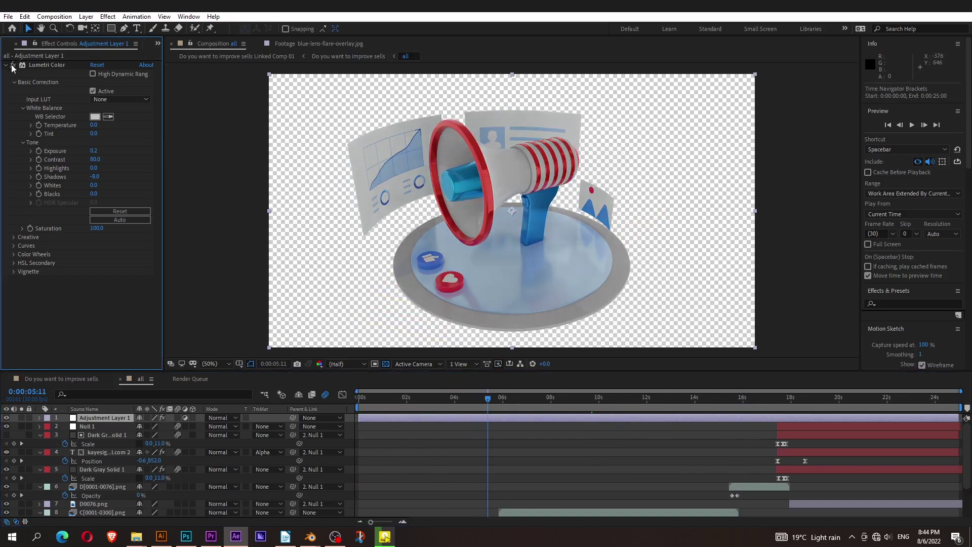
Compare the jam jar and chart scenes without grading, restore it, and open 'Do you want to improve sells'.
left_click(594, 405)
left_click(13, 65)
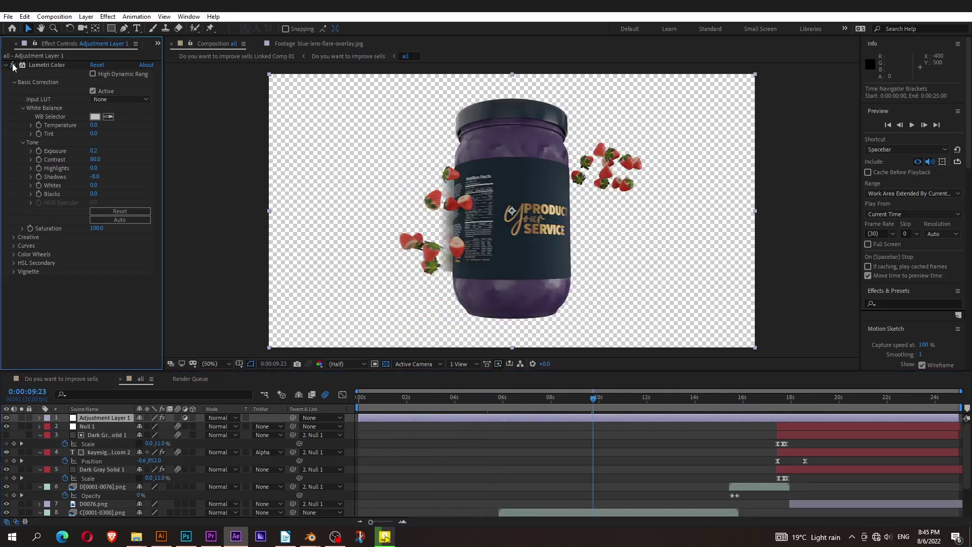
left_click(381, 407)
left_click(13, 65)
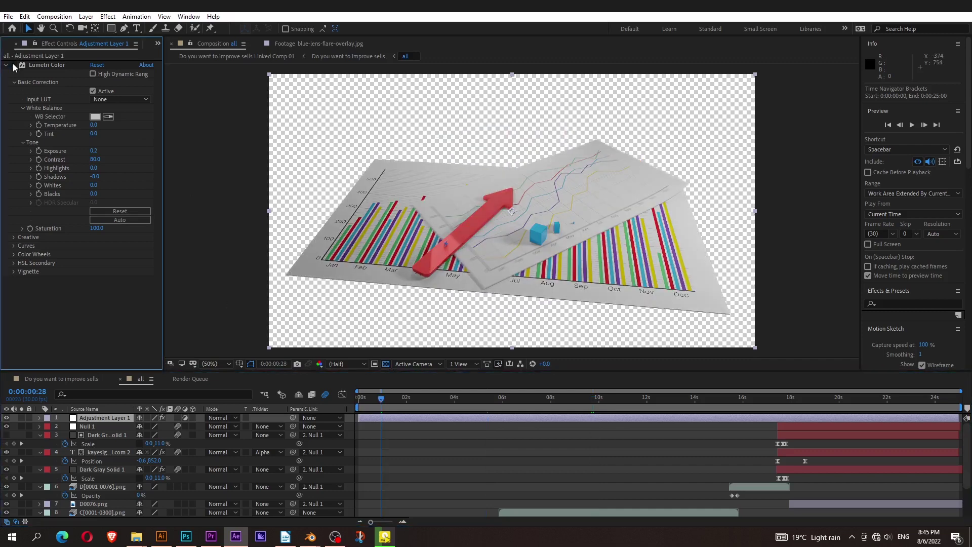
left_click(13, 65)
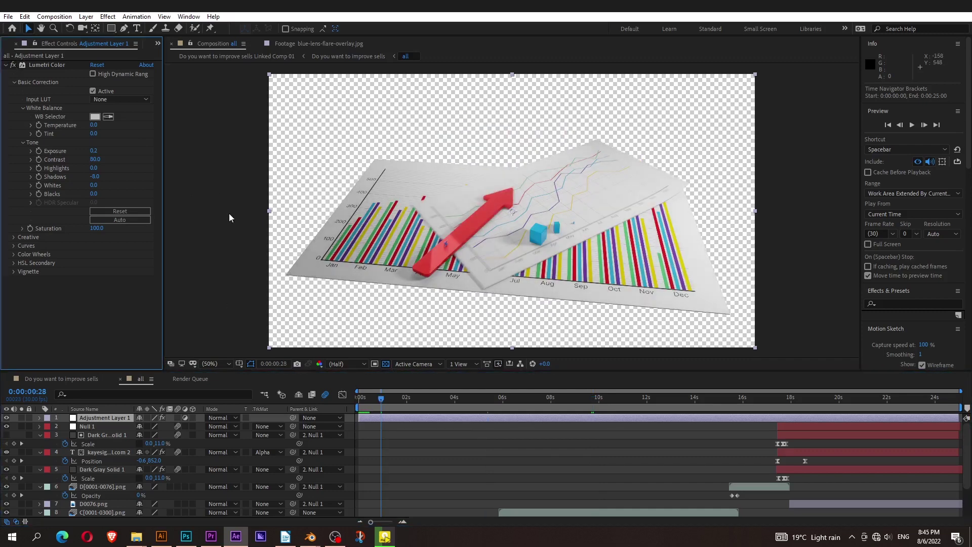
left_click(69, 381)
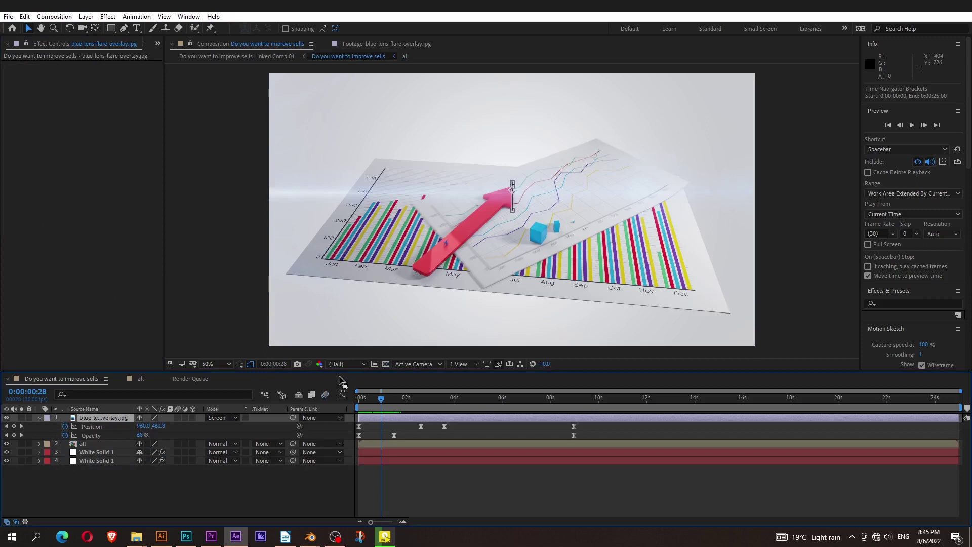
Try a dark red colour on the lower White Solid 1's Fill, then cancel to keep the light fill.
left_click_drag(381, 402, 359, 401)
left_click(97, 461)
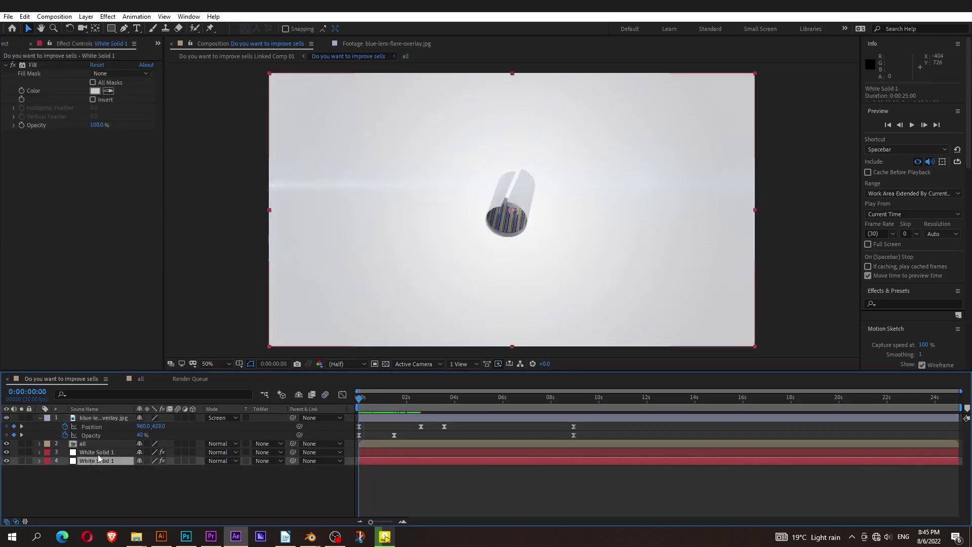
left_click(33, 64)
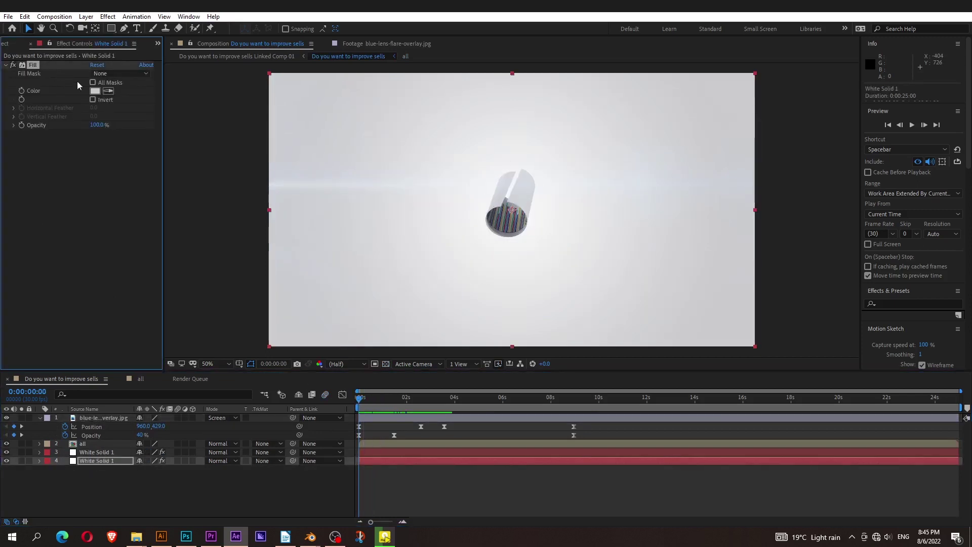
left_click(95, 95)
left_click(752, 318)
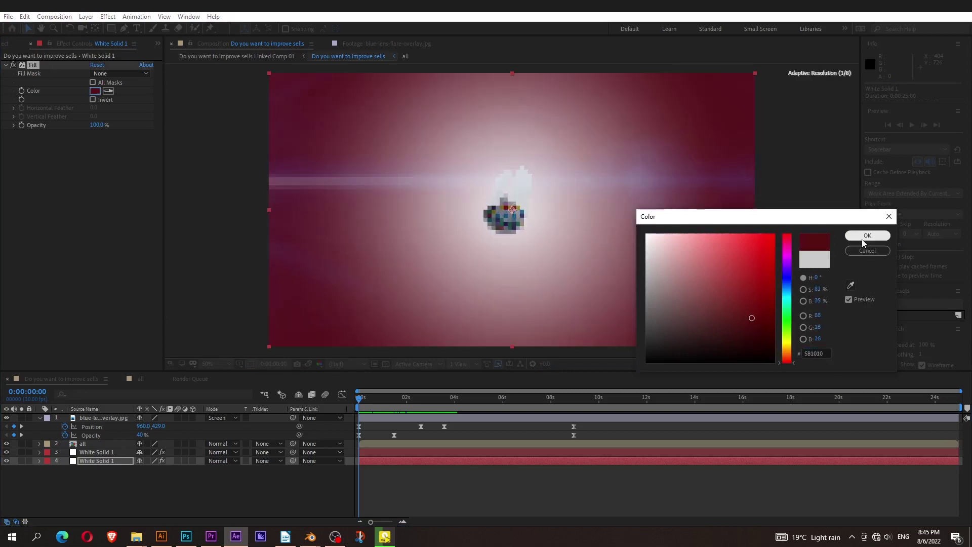
left_click(867, 251)
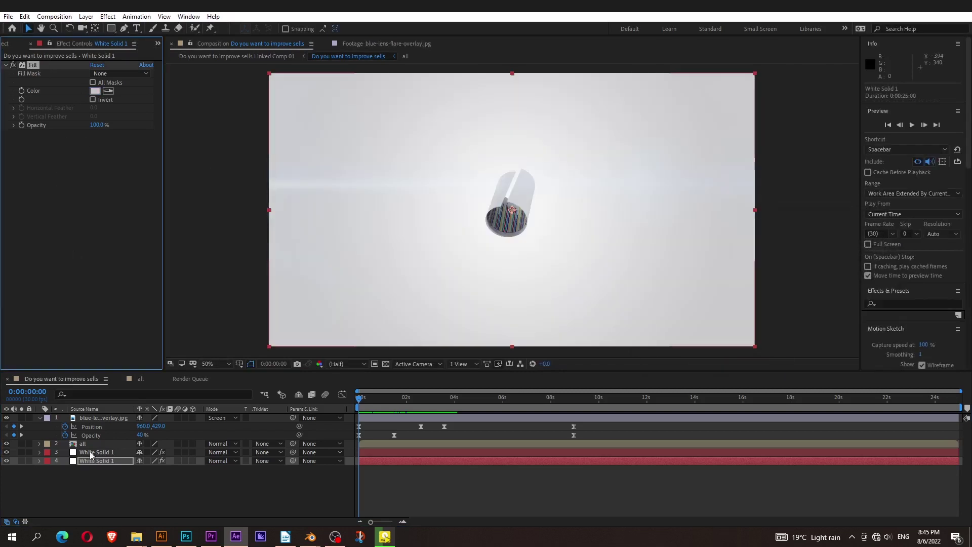
Delete the Fill effect from the upper White Solid 1 and compare the scene with Circle off and on.
left_click(92, 453)
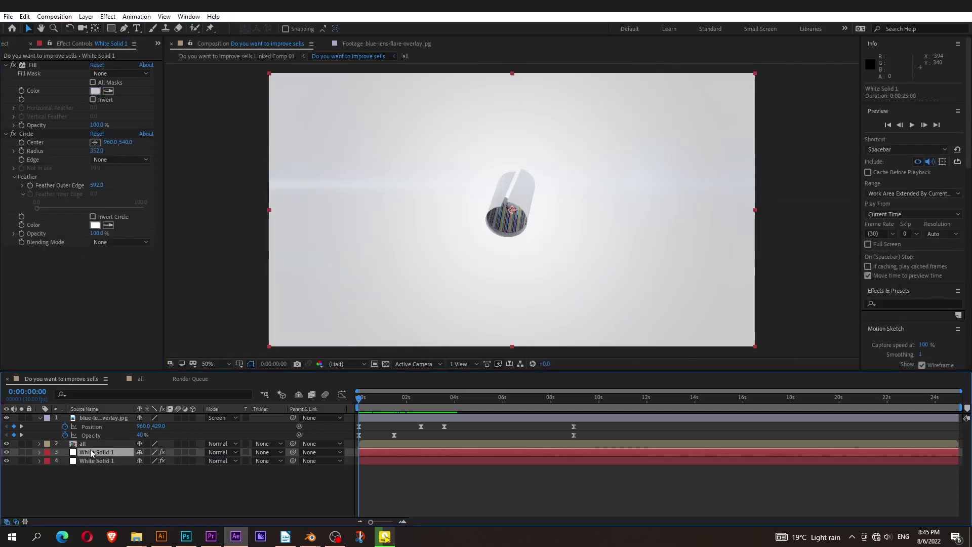
left_click(36, 66)
key("Delete")
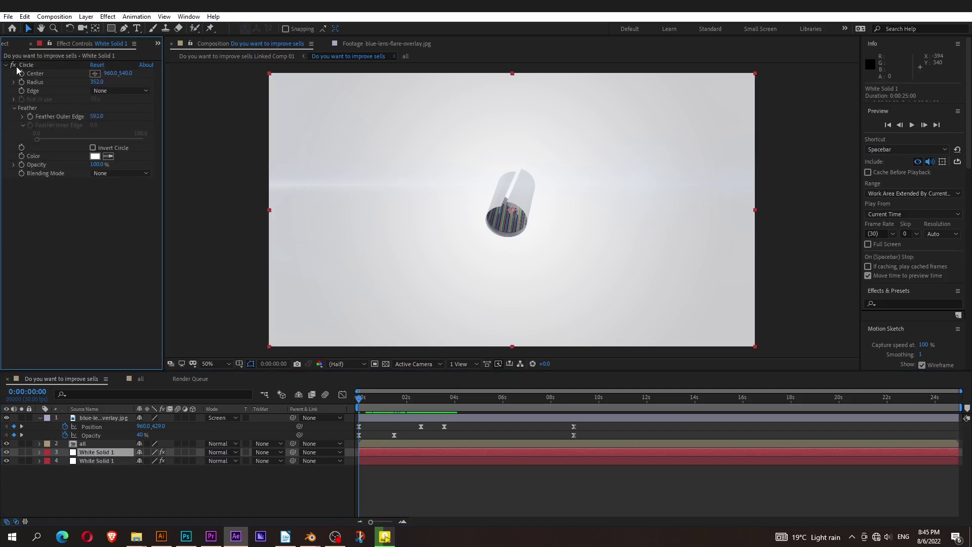
left_click(13, 65)
left_click(13, 65)
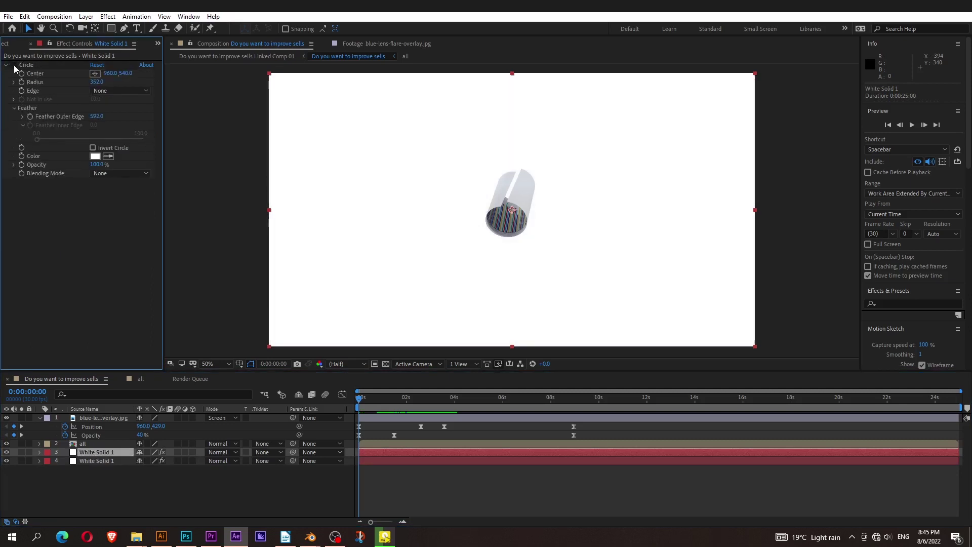
left_click(13, 65)
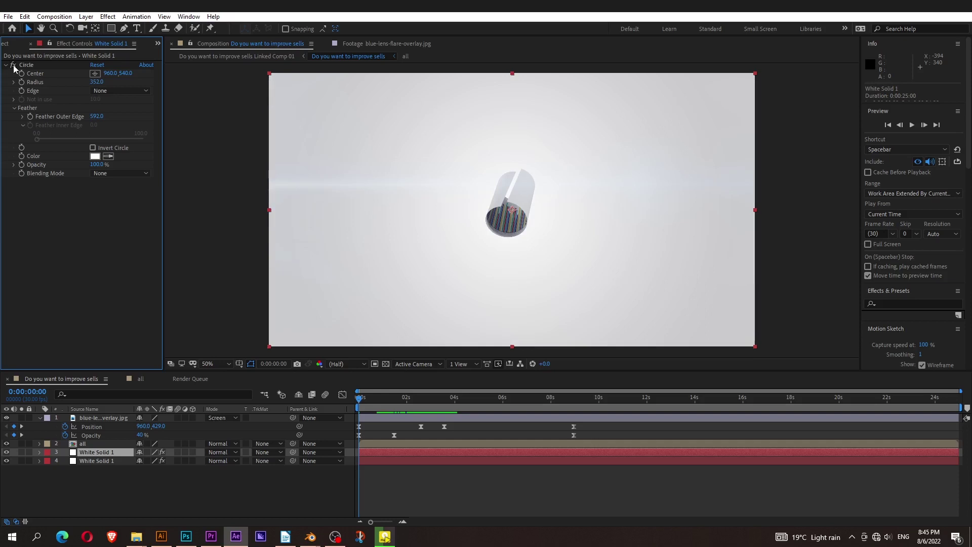
Compare the scene with the lower solid's Fill off and on, then move ahead to the jar scene.
left_click(94, 462)
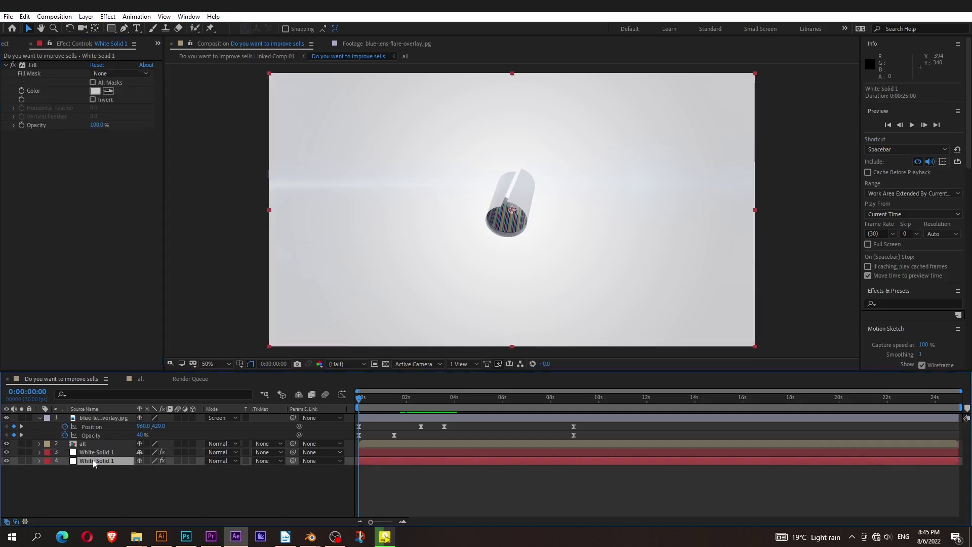
left_click(13, 66)
left_click(13, 65)
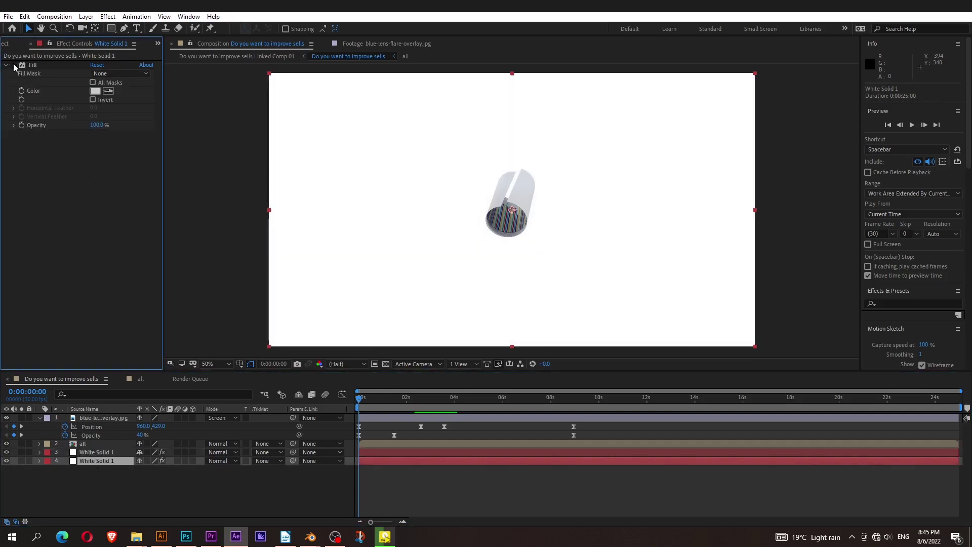
left_click(13, 65)
left_click_drag(359, 401, 543, 428)
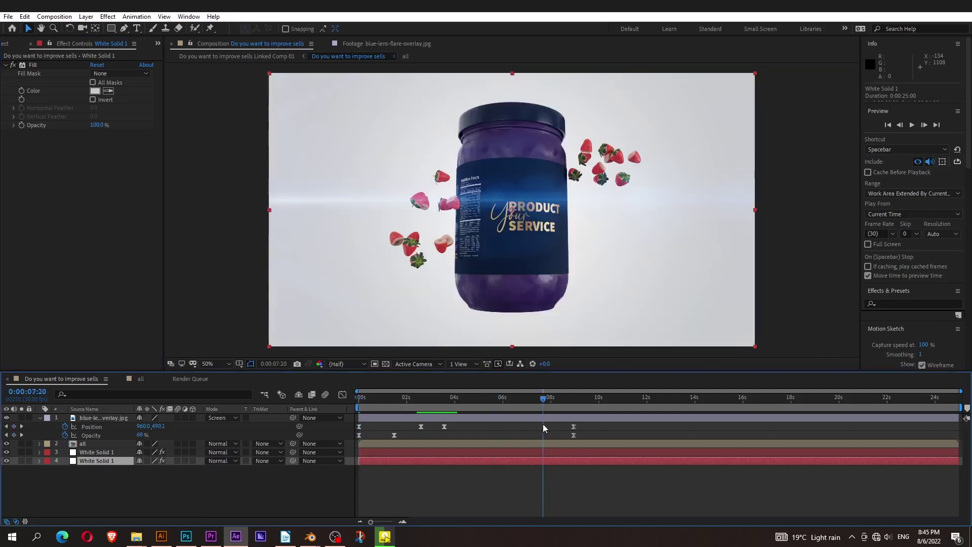
Select the lens flare layer and inspect blue-lens-flare-overlay.jpg from the Project footage list.
left_click_drag(541, 402, 577, 401)
left_click(564, 417)
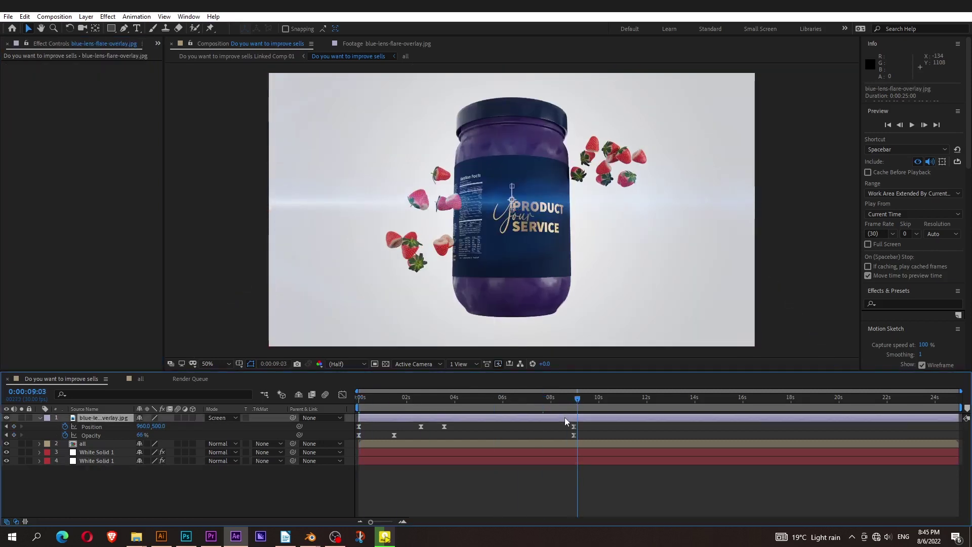
left_click(157, 43)
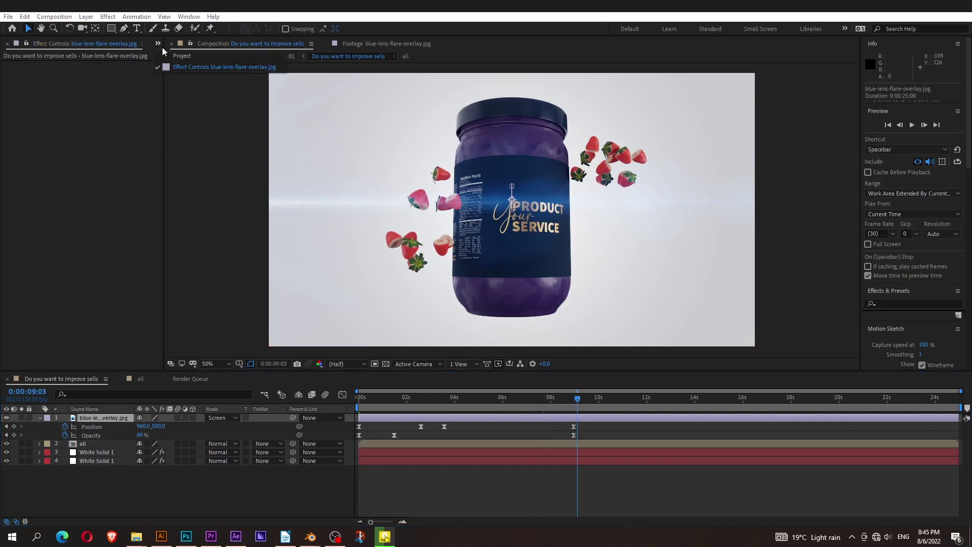
left_click(29, 135)
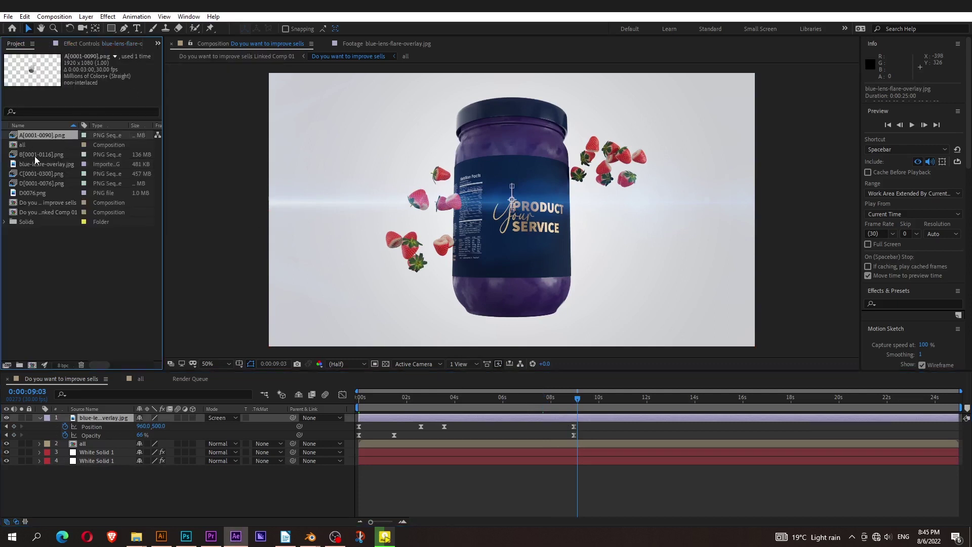
left_click(35, 156)
double_click(39, 166)
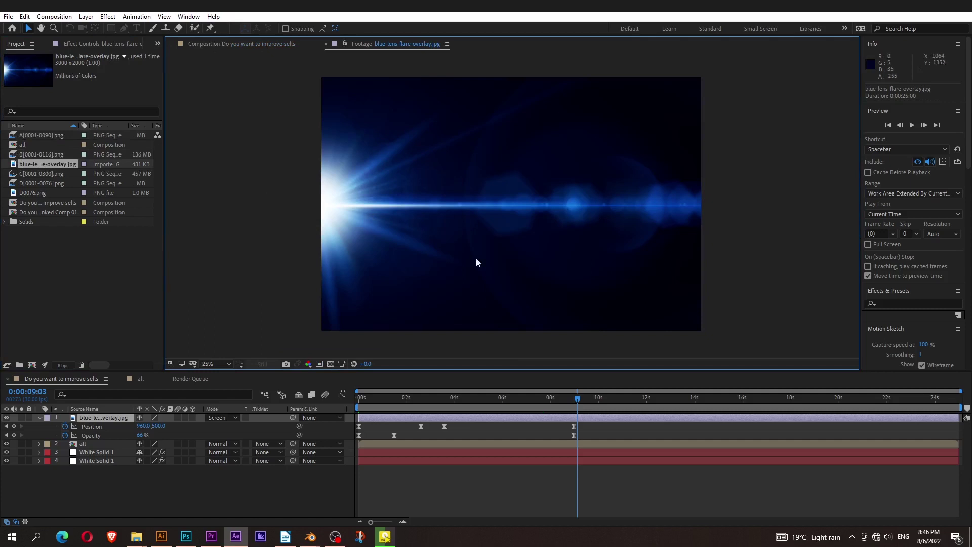
scroll(439, 256, "up", 1)
scroll(439, 255, "down", 1)
Back in the composition, keep the lens flare overlay's blend mode set to Screen.
left_click(241, 43)
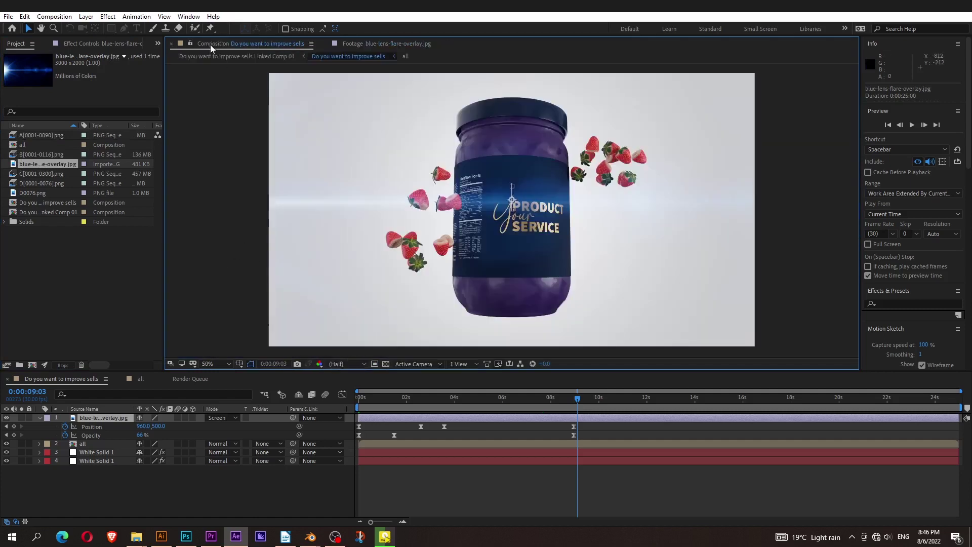
left_click(221, 419)
left_click(197, 494)
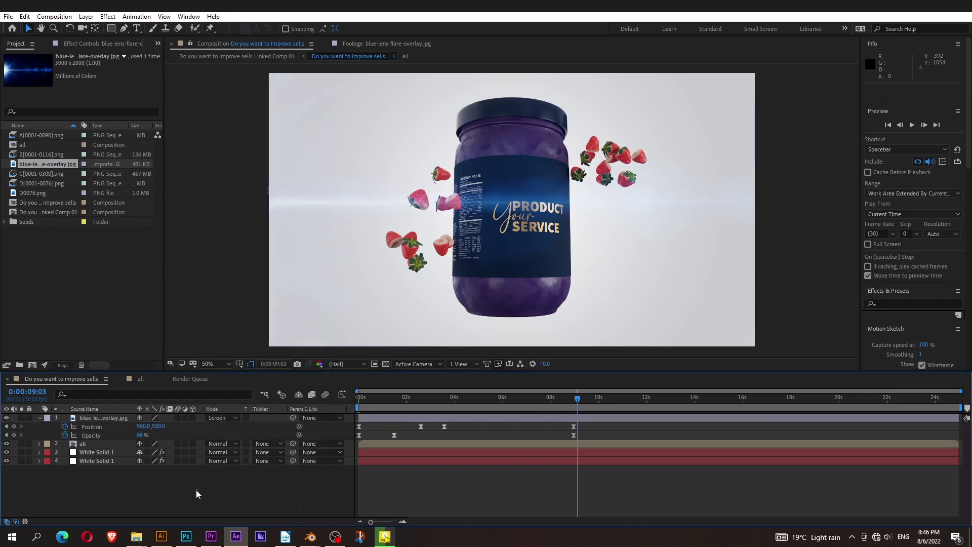
left_click(213, 419)
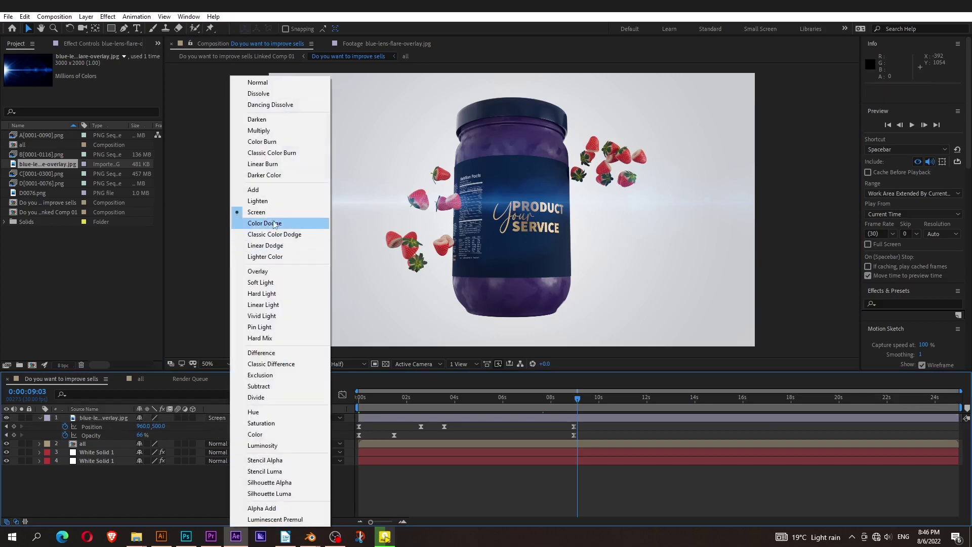
left_click(252, 211)
Toggle the lens flare overlay's visibility to compare the chart and jam jar scenes.
left_click(7, 418)
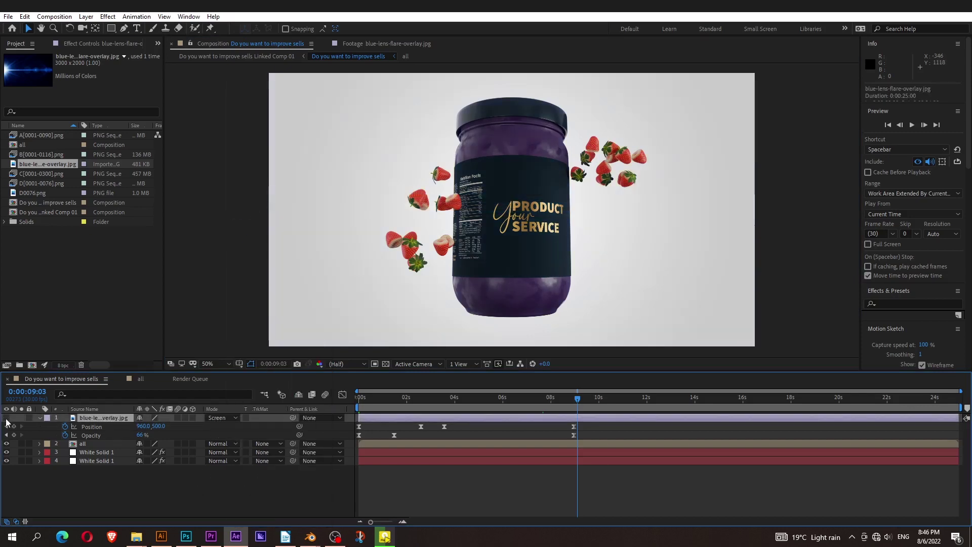
left_click_drag(578, 398, 405, 404)
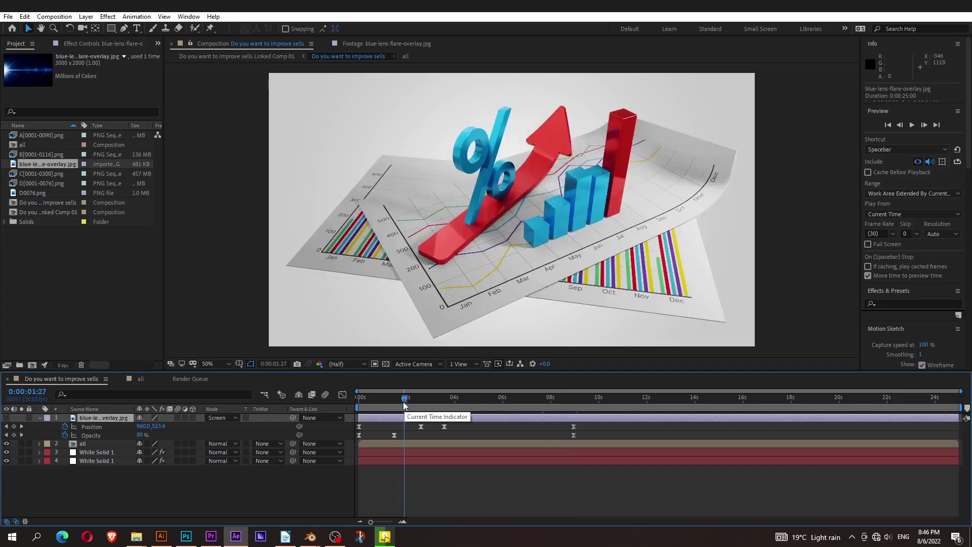
left_click(6, 419)
left_click(6, 419)
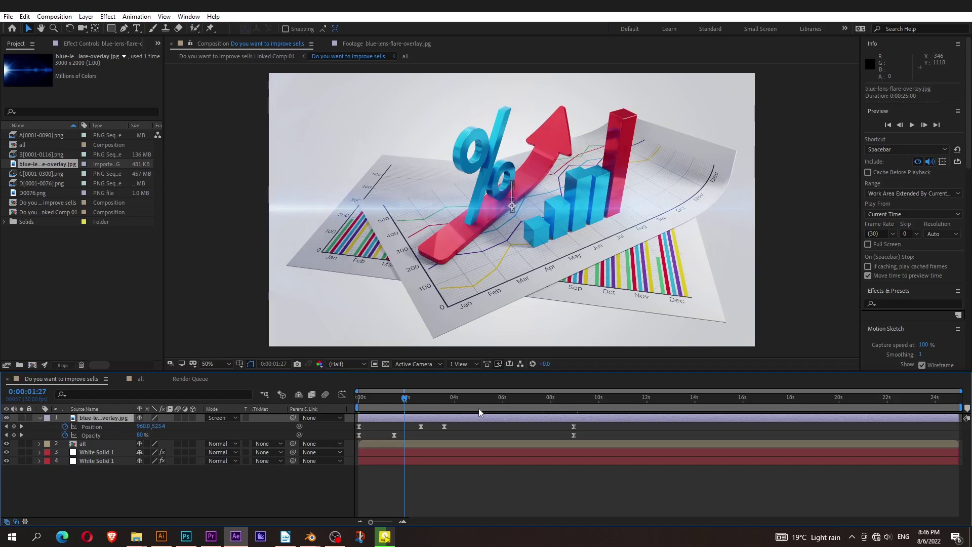
left_click(500, 410)
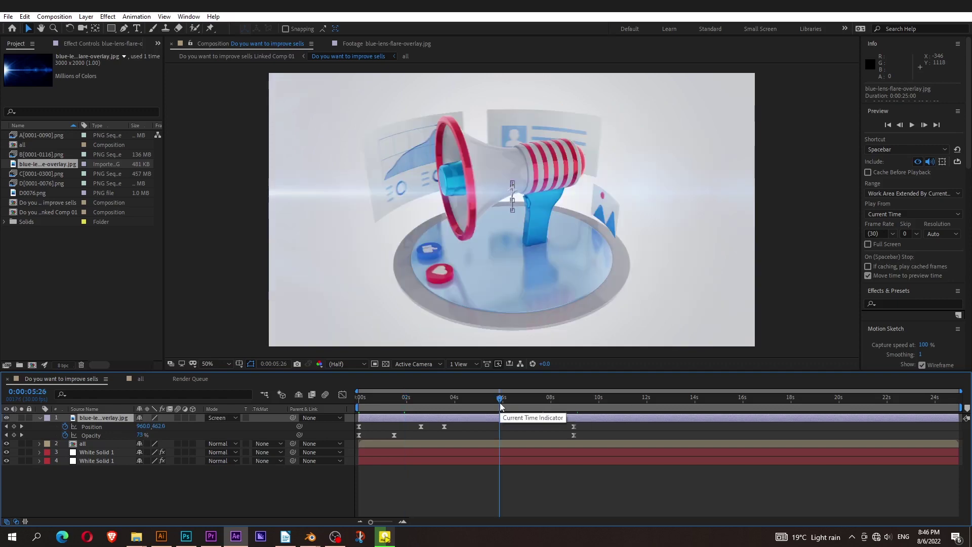
left_click(612, 408)
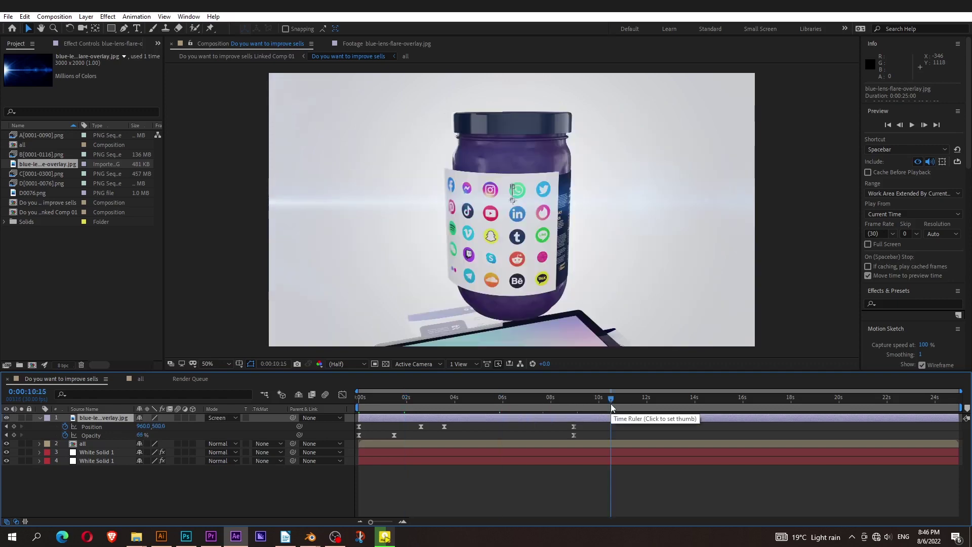
left_click(6, 419)
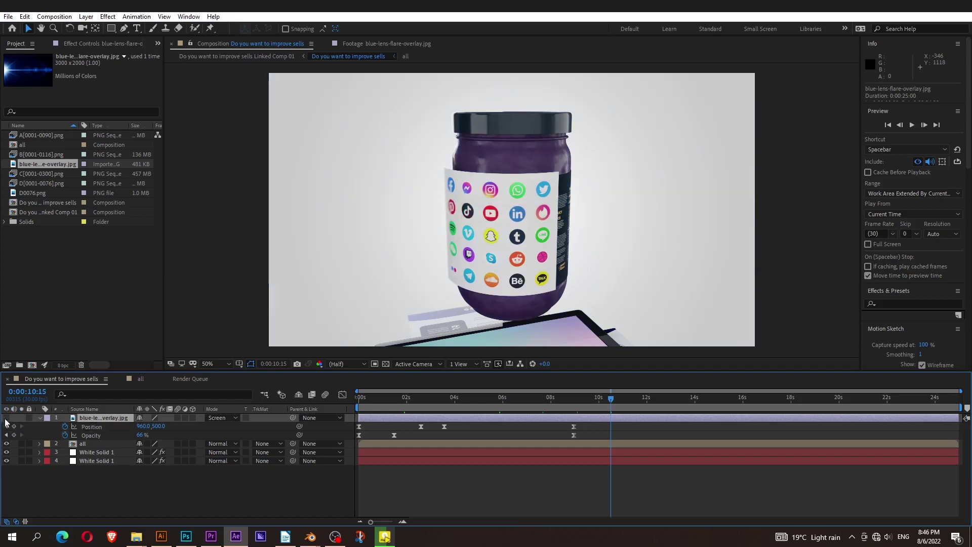
left_click(6, 419)
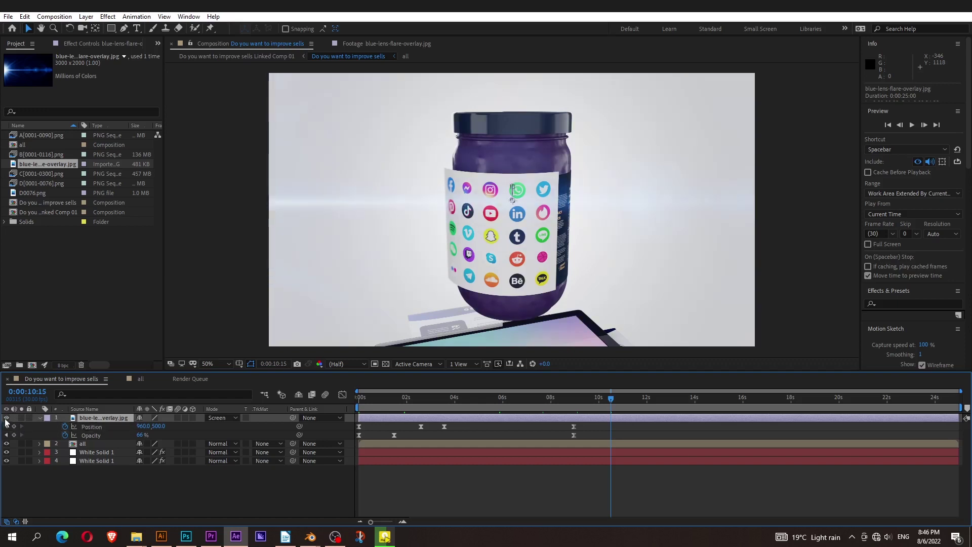
left_click_drag(614, 400, 357, 400)
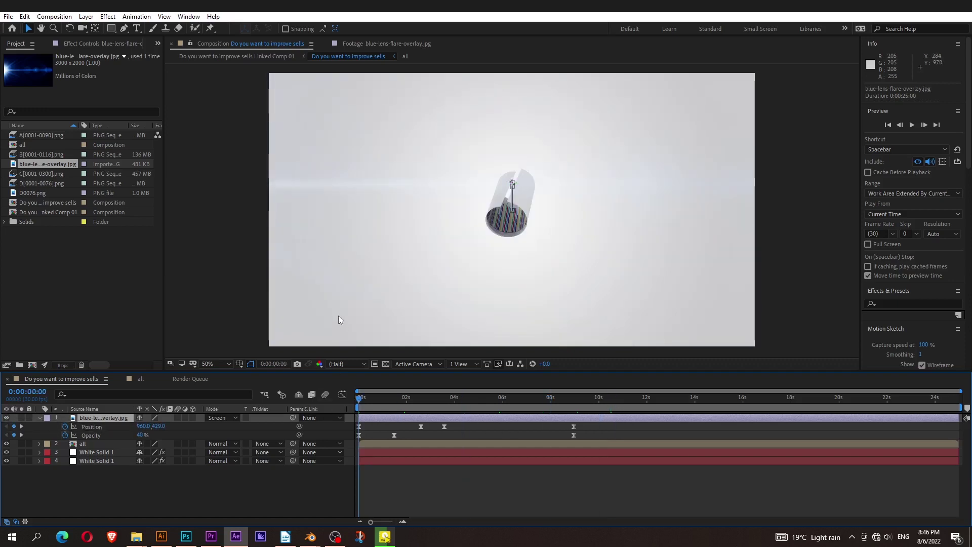